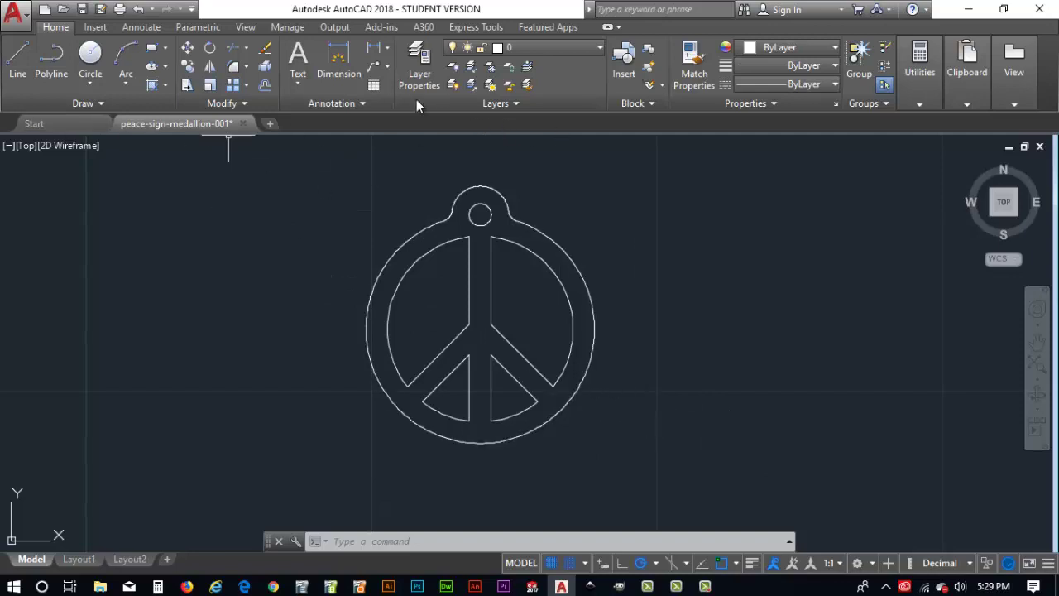
Step: Create a new blank drawing from the acad.dwt template
click(47, 11)
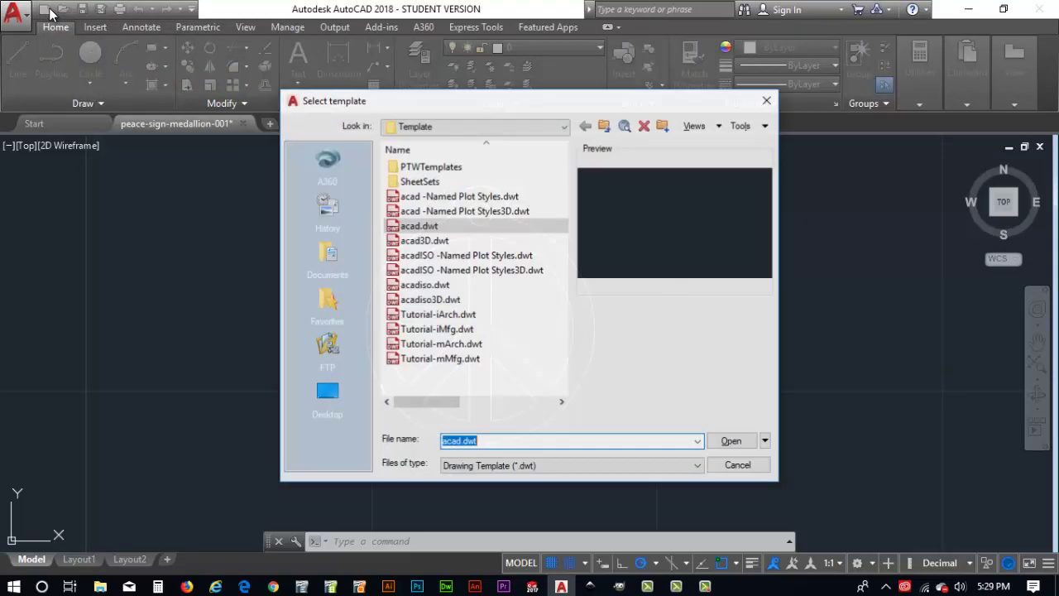
click(434, 229)
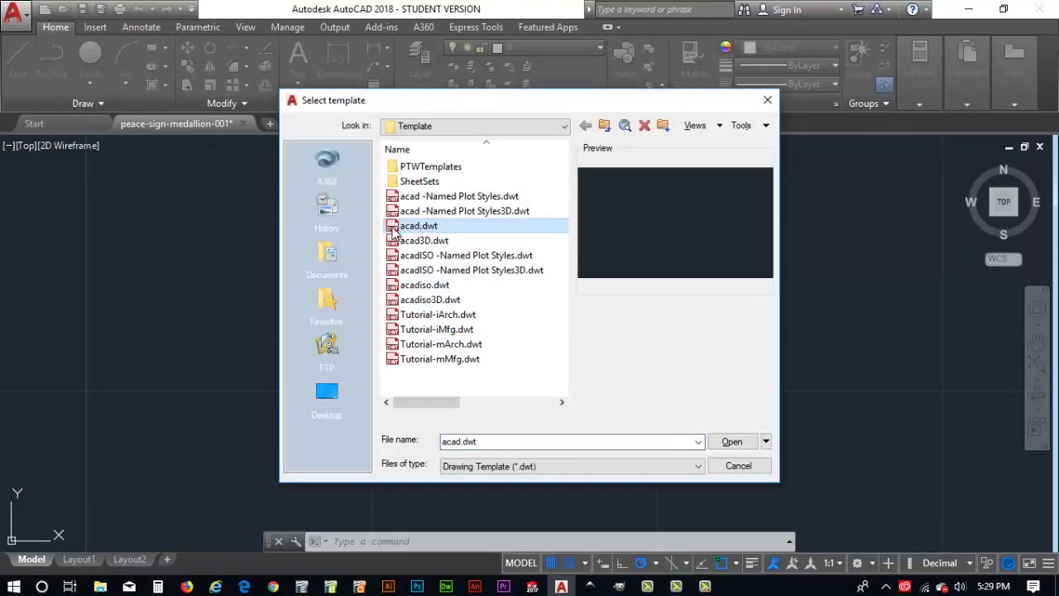
click(752, 447)
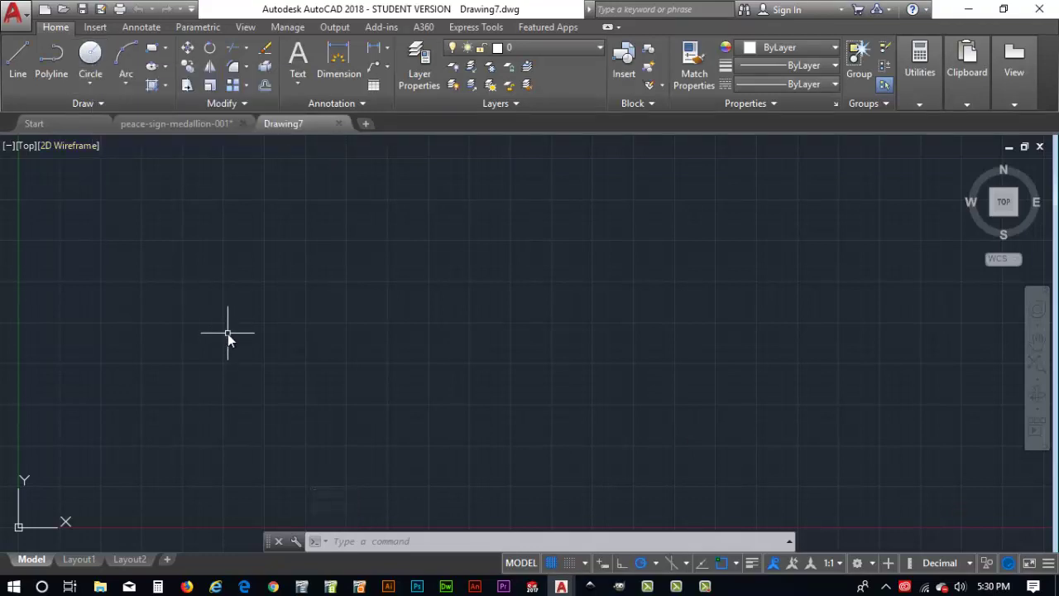
Step: Draw a circle of diameter 1.75 centred near the drawing origin
text(c)
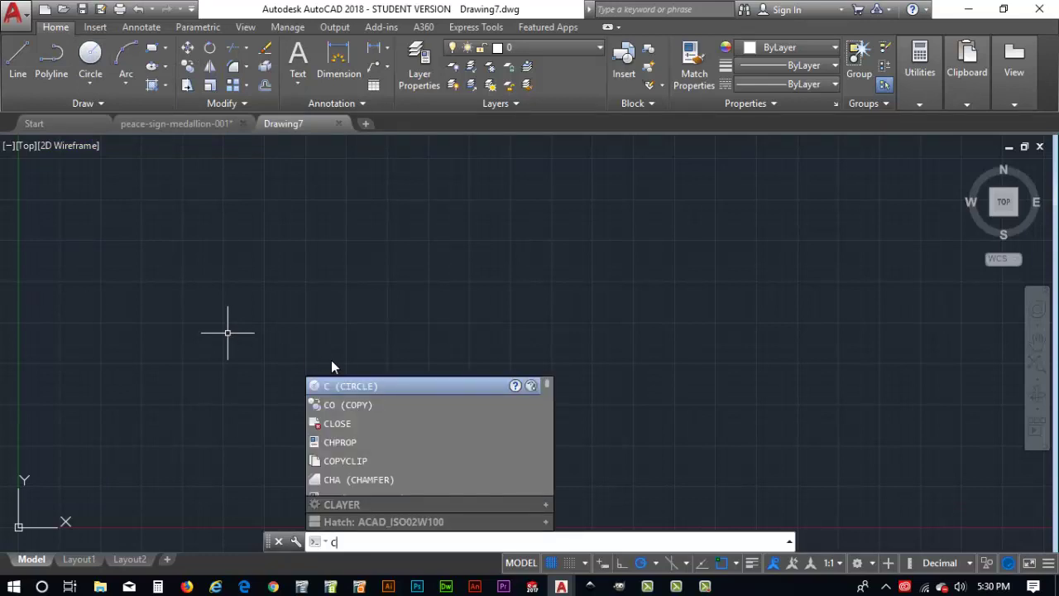
key(Return)
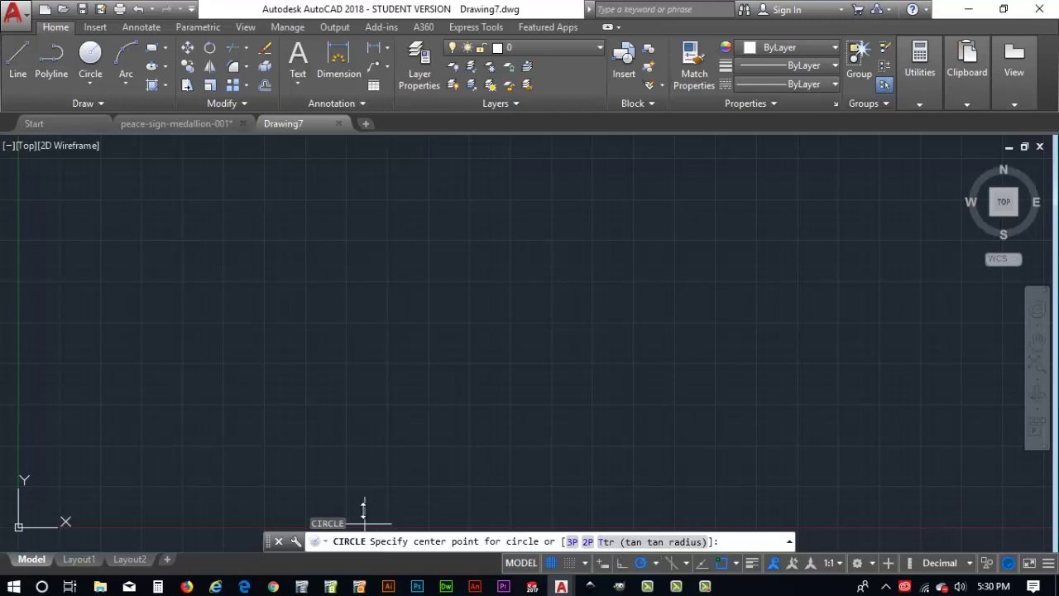
click(61, 486)
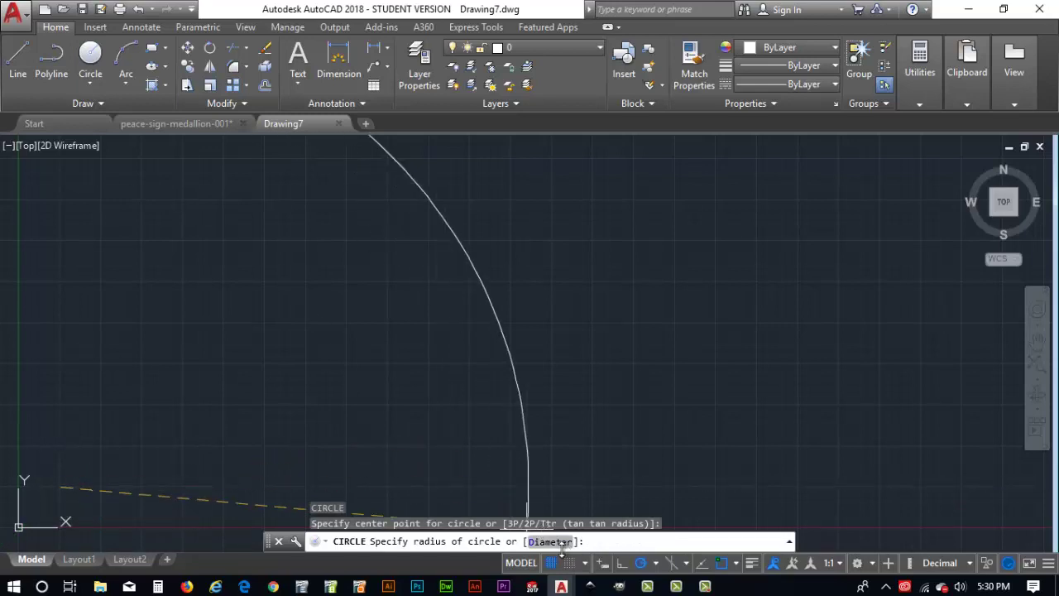
text(D)
key(Return)
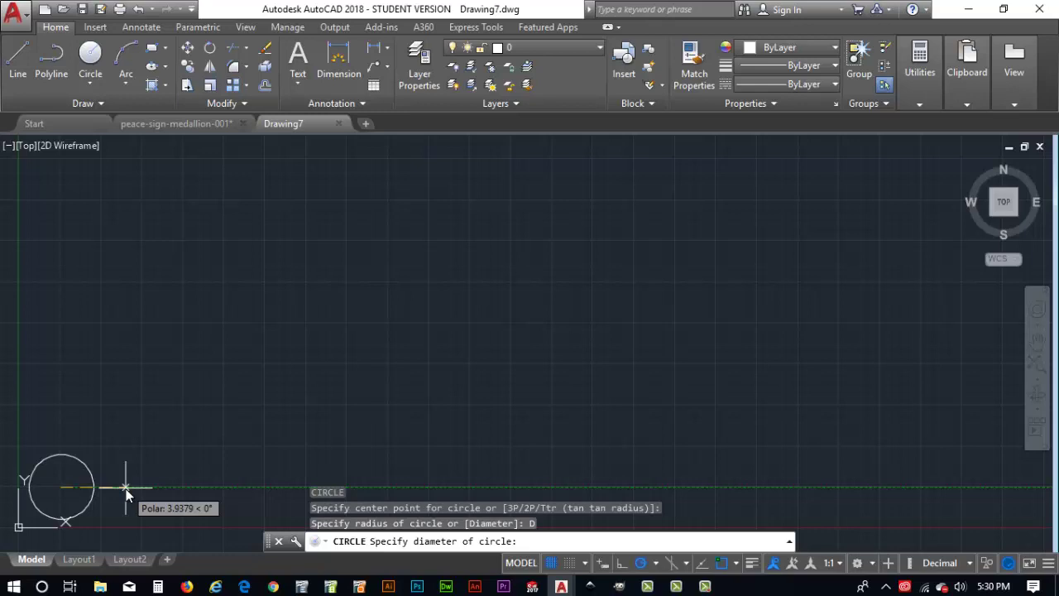
text(75)
key(Return)
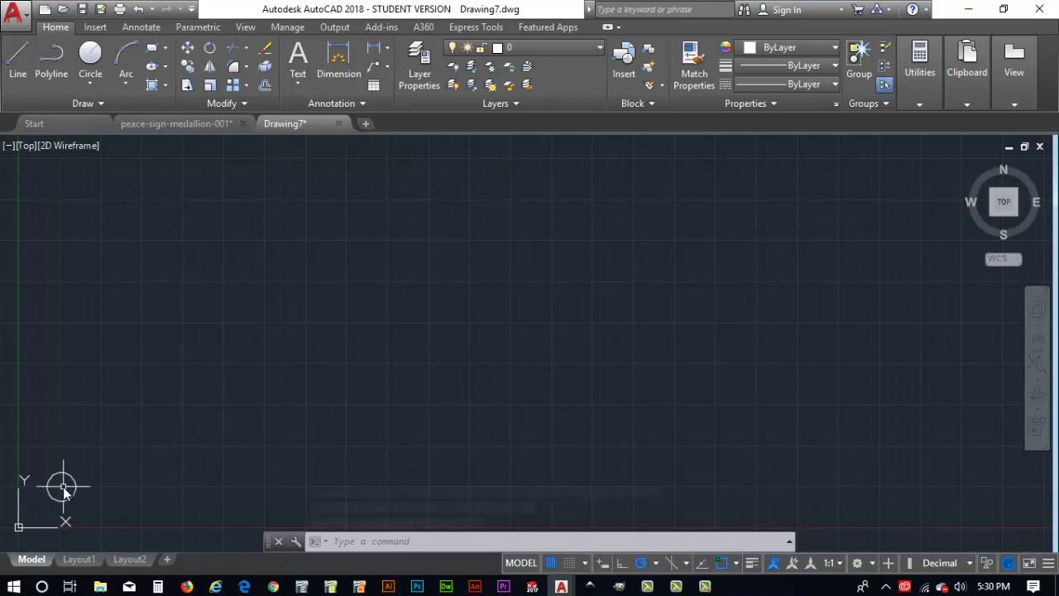
Step: Measure the circle quadrant to quadrant with DIST, confirming 1.7500 across
mouse_move(70, 488)
middle_down()
mouse_move(281, 470)
mouse_move(519, 409)
middle_up()
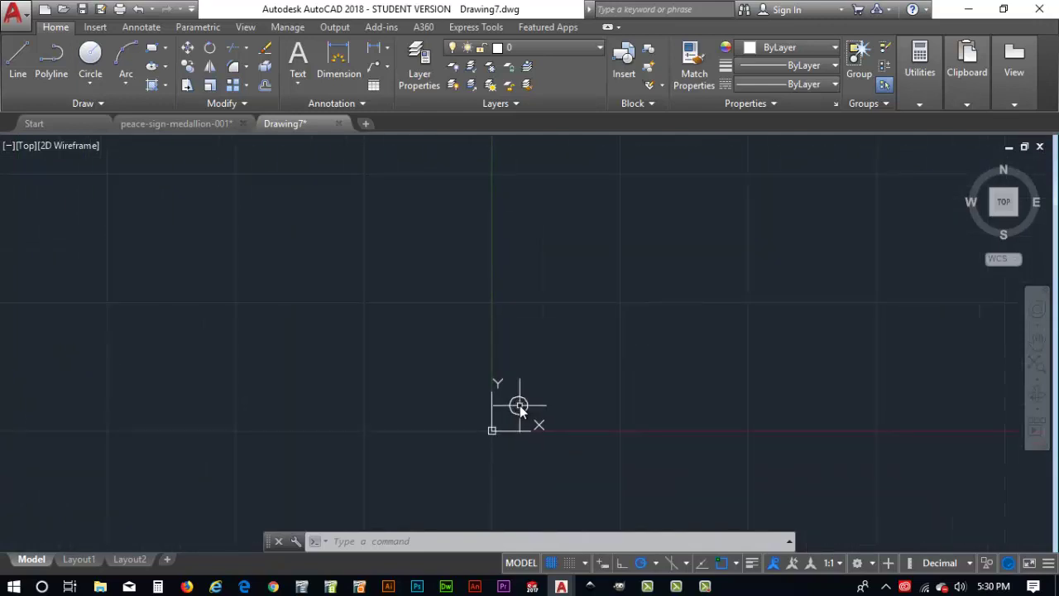
scroll(521, 411, up, 2)
scroll(522, 411, up, 5)
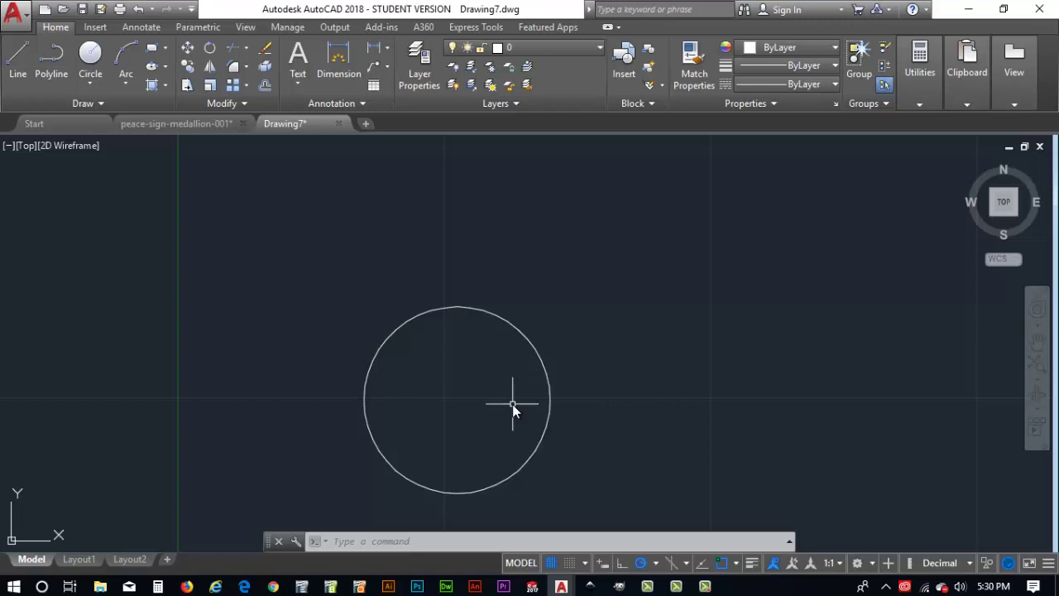
text(di)
key(Return)
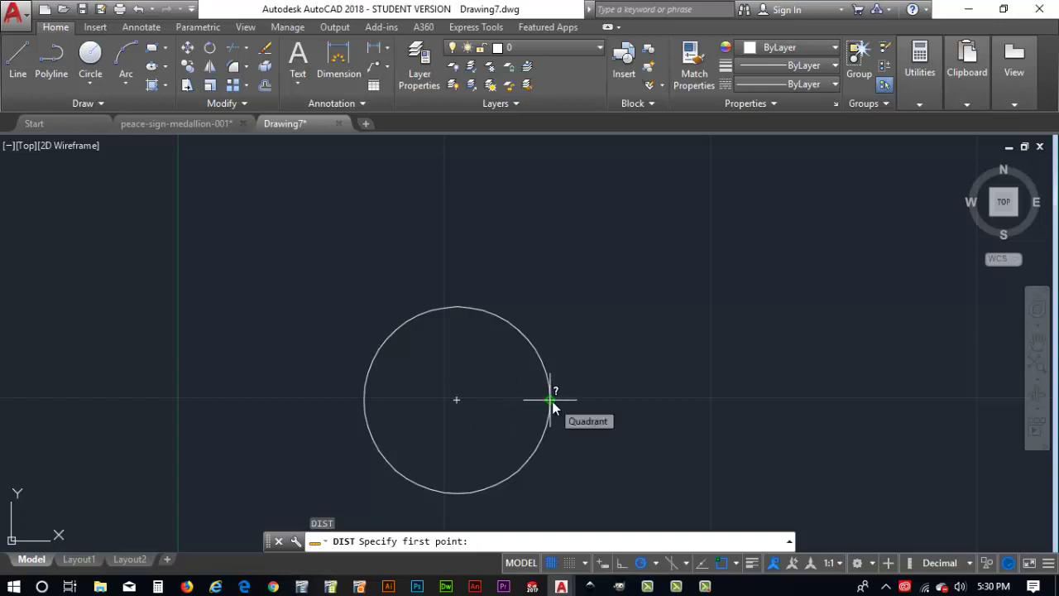
click(550, 400)
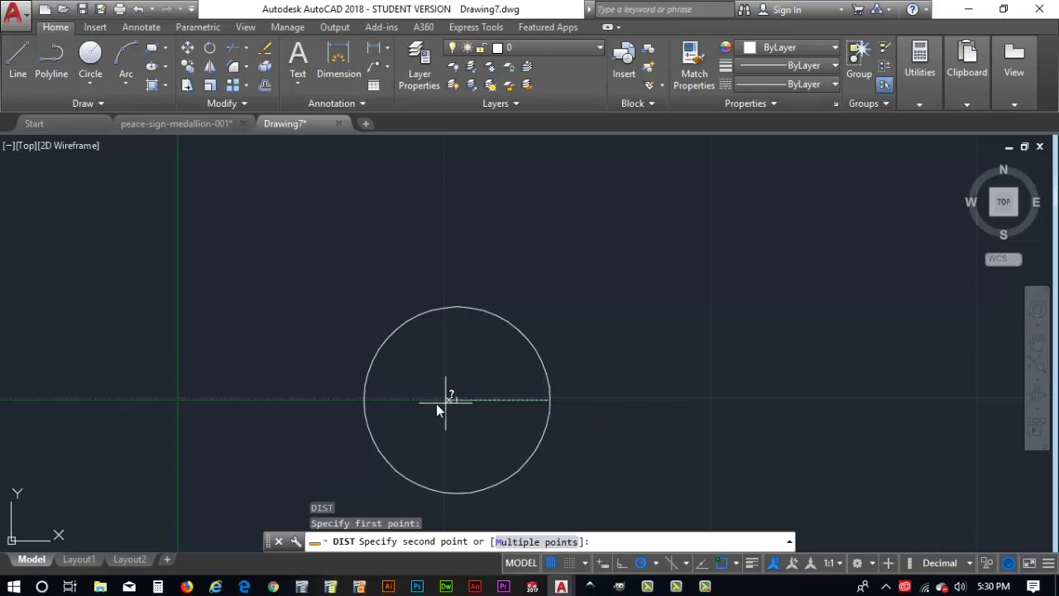
click(365, 400)
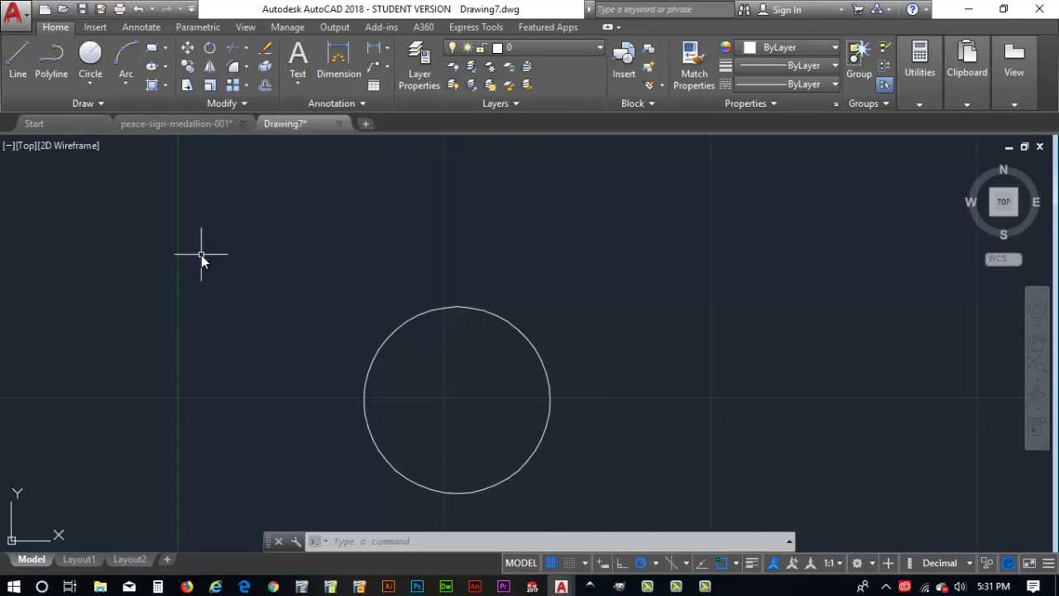
Step: Offset the 1.75 circle 0.1875 inward to create a concentric inner circle
text(offset)
key(Return)
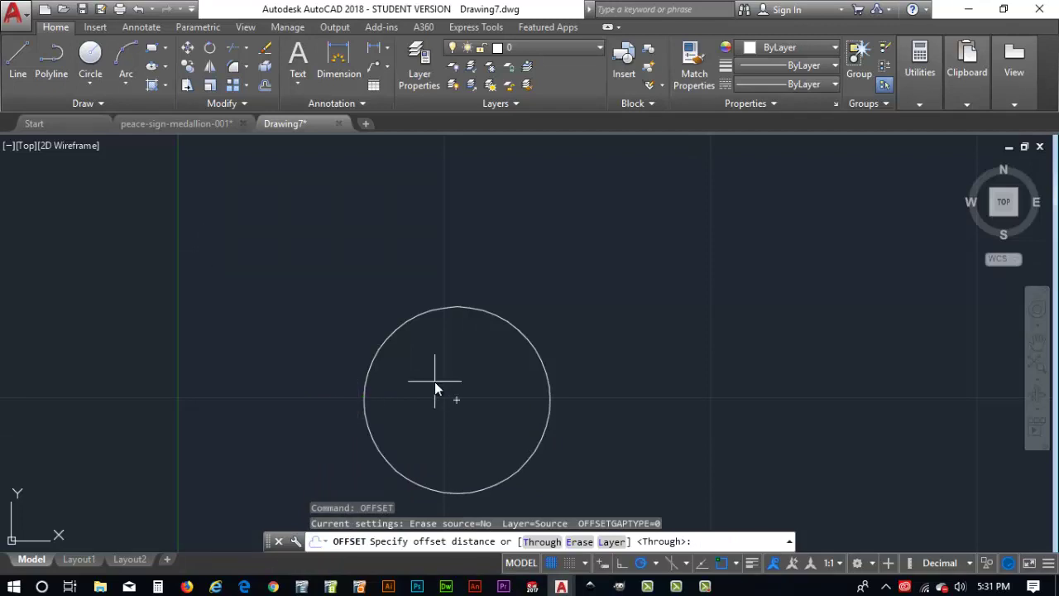
text(.1875)
key(Return)
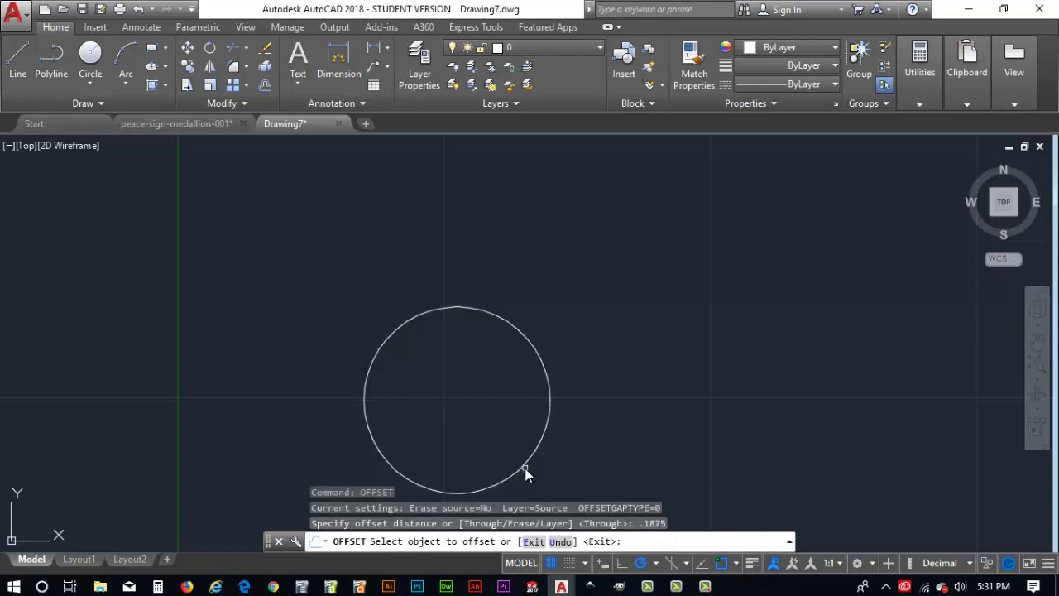
click(538, 444)
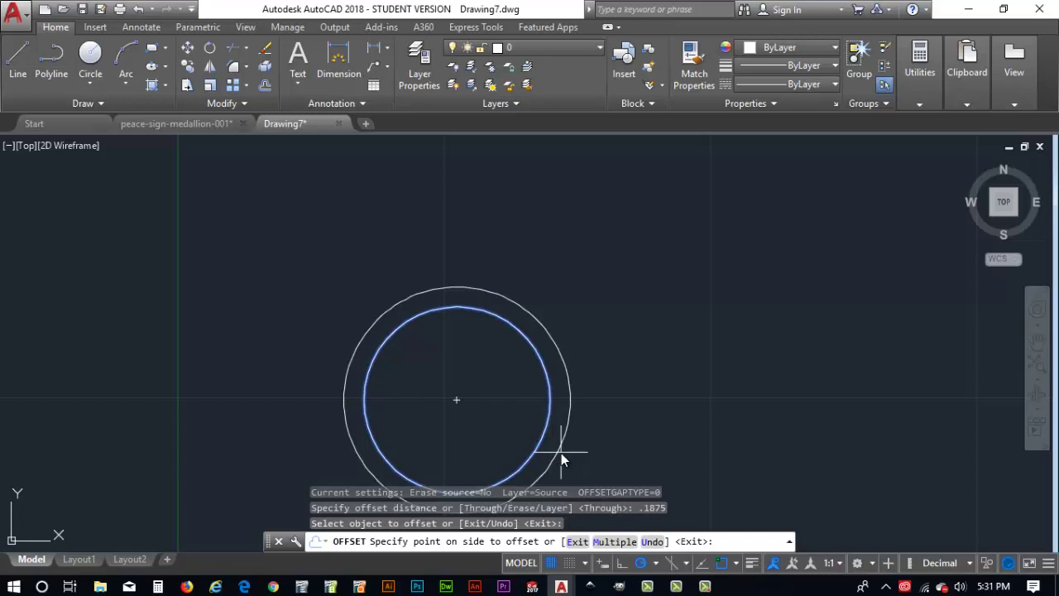
click(501, 427)
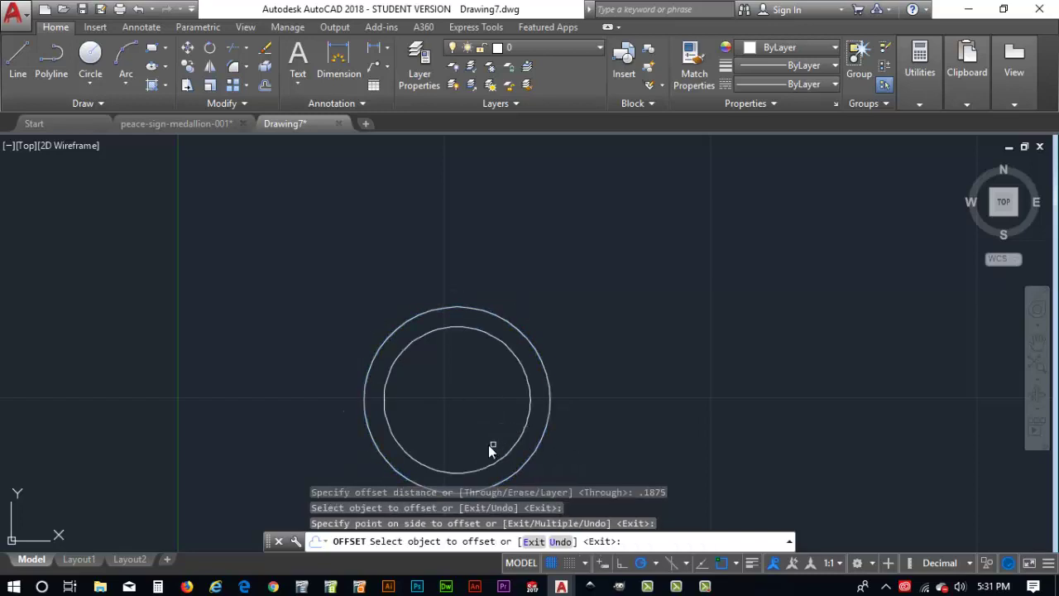
middle_drag(439, 444, 436, 380)
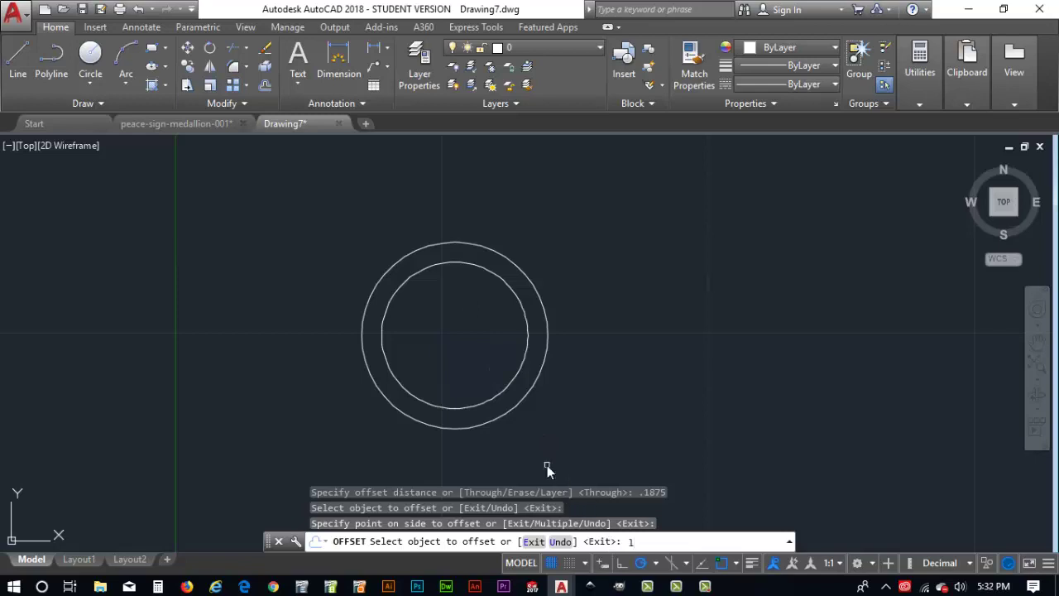
key(Escape)
key(Escape)
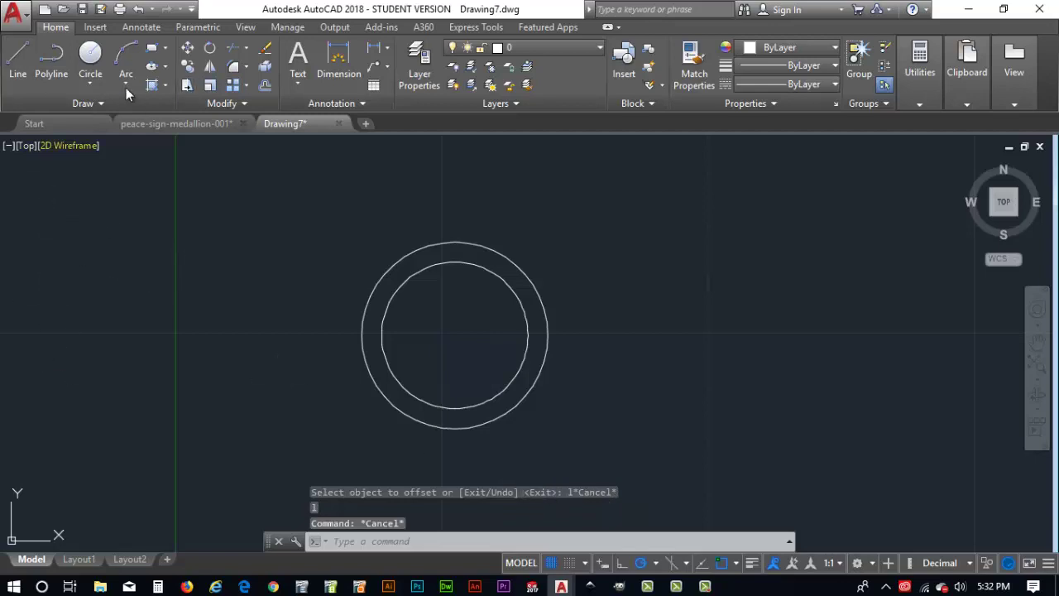
Step: Draw a vertical line between the inner circle's top and bottom quadrants
click(18, 70)
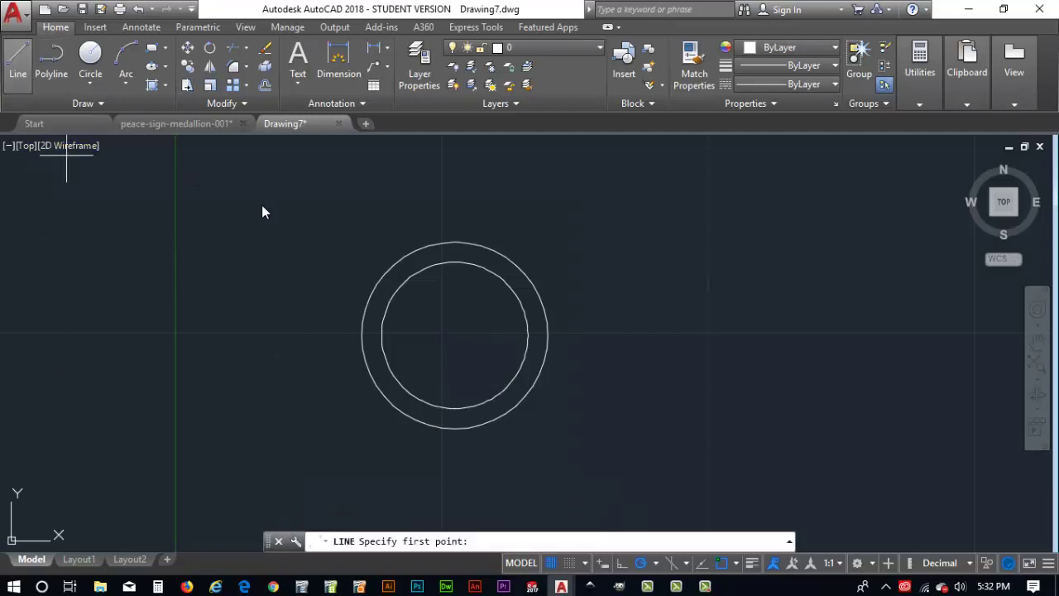
click(455, 264)
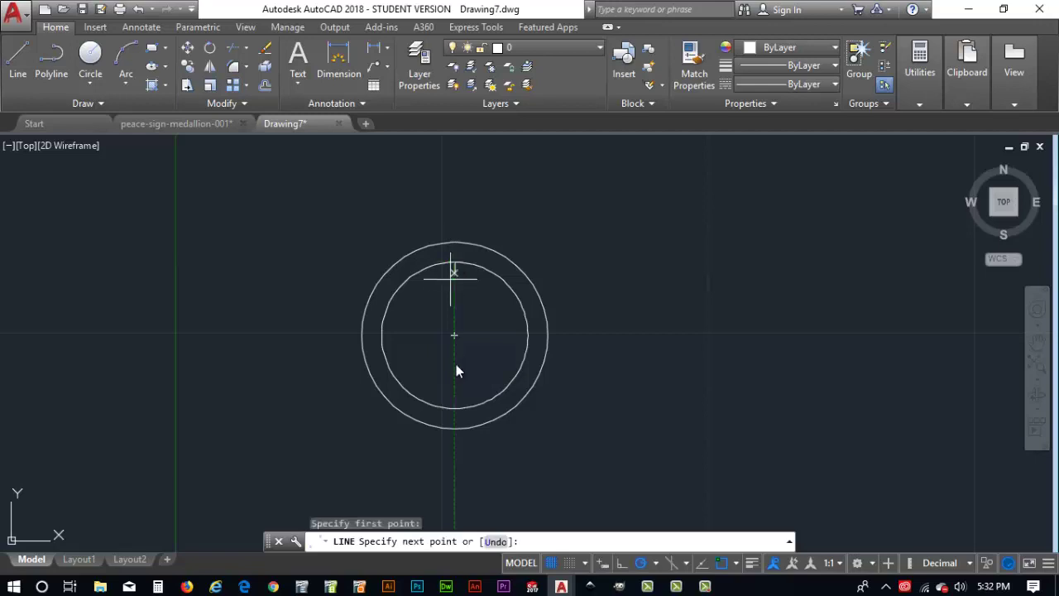
click(456, 409)
key(Escape)
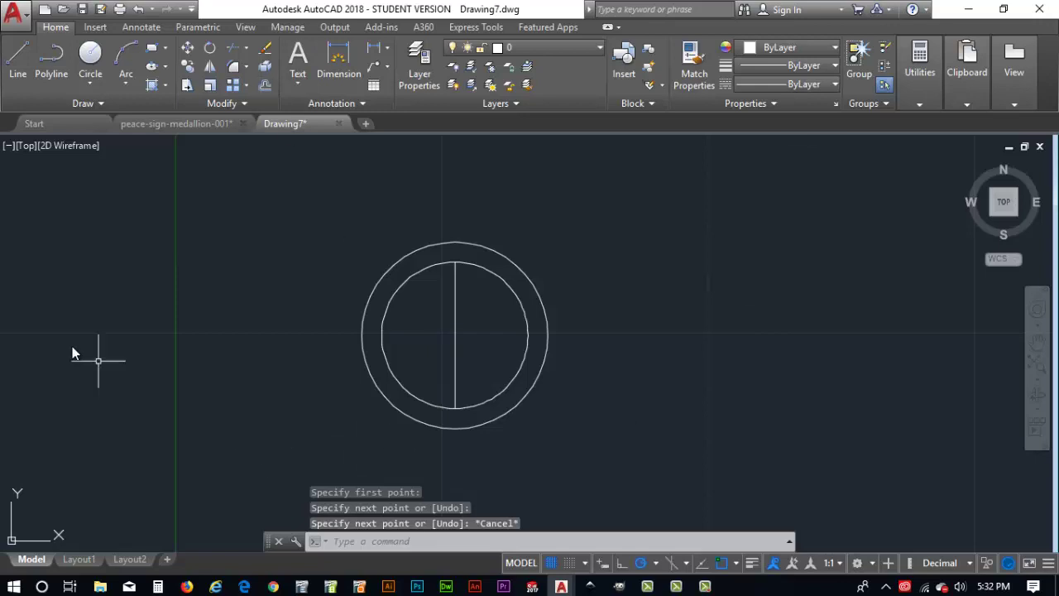
Step: Compute .1875/2 = 0.09375 in Calculator and copy the result
click(157, 585)
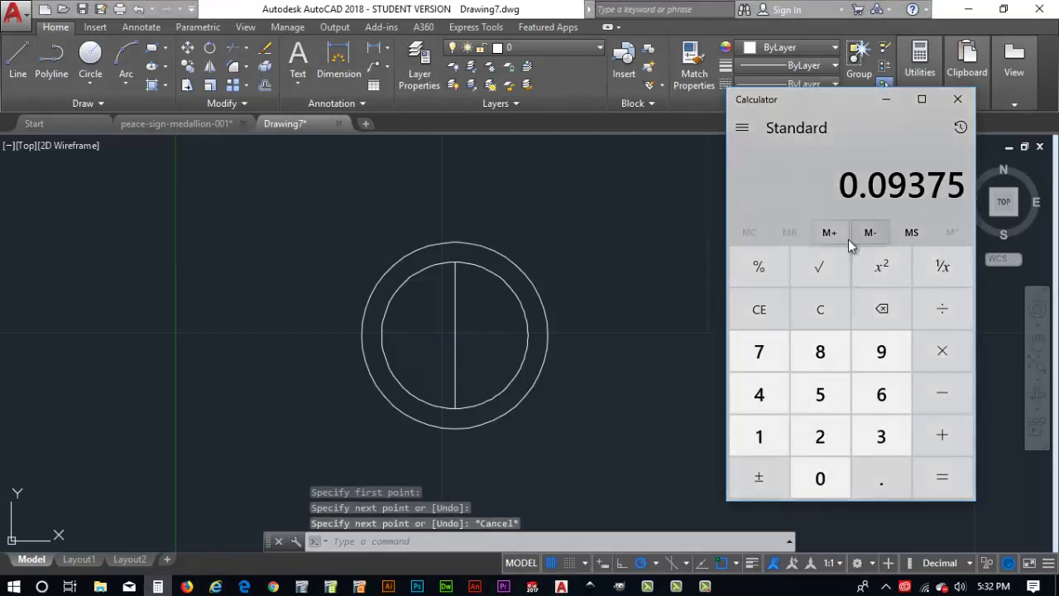
click(757, 312)
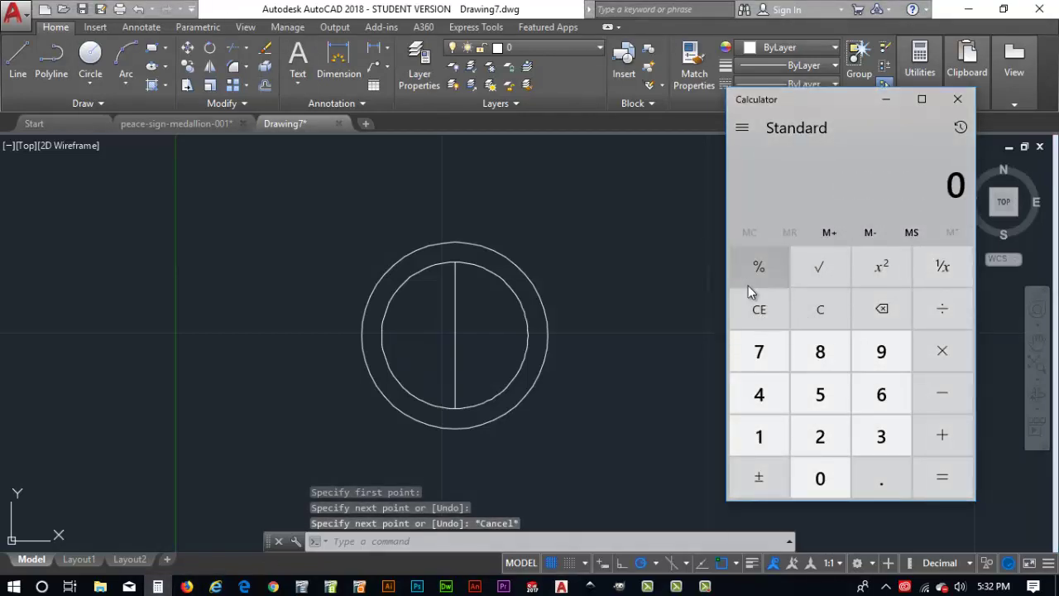
text(.187)
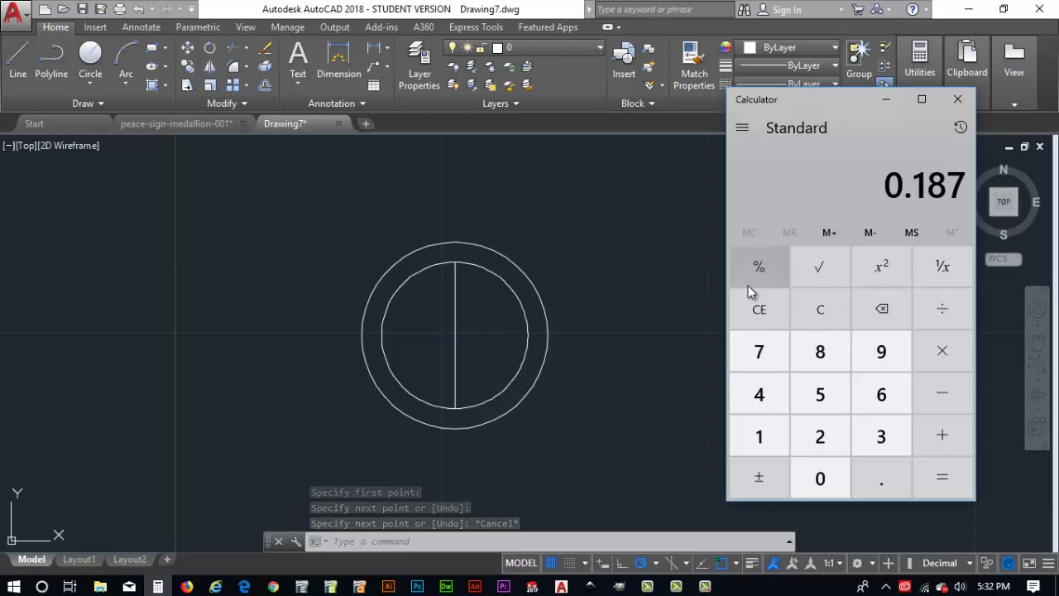
text(5/2)
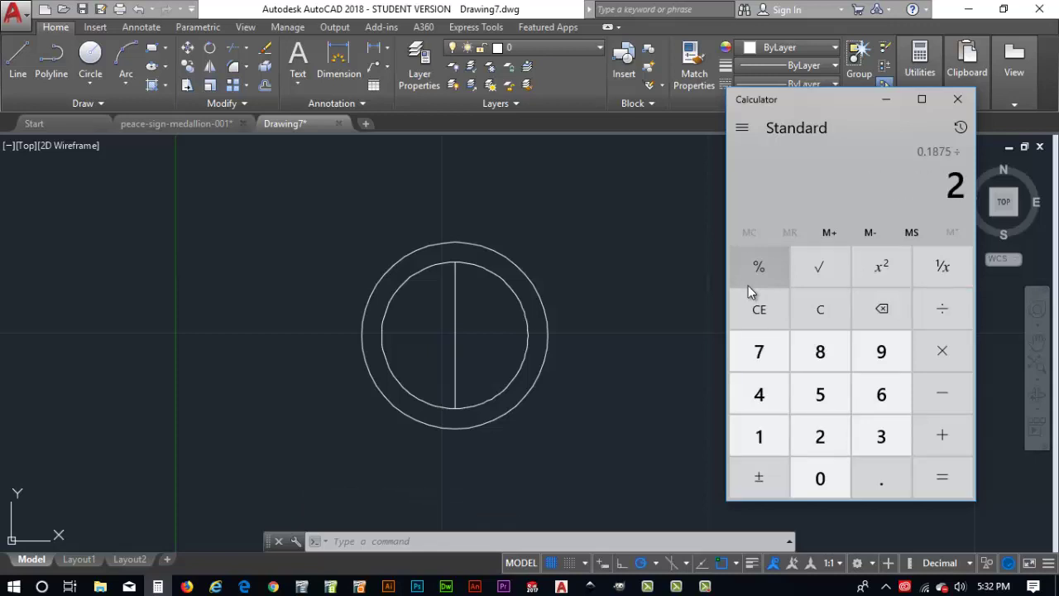
key(Return)
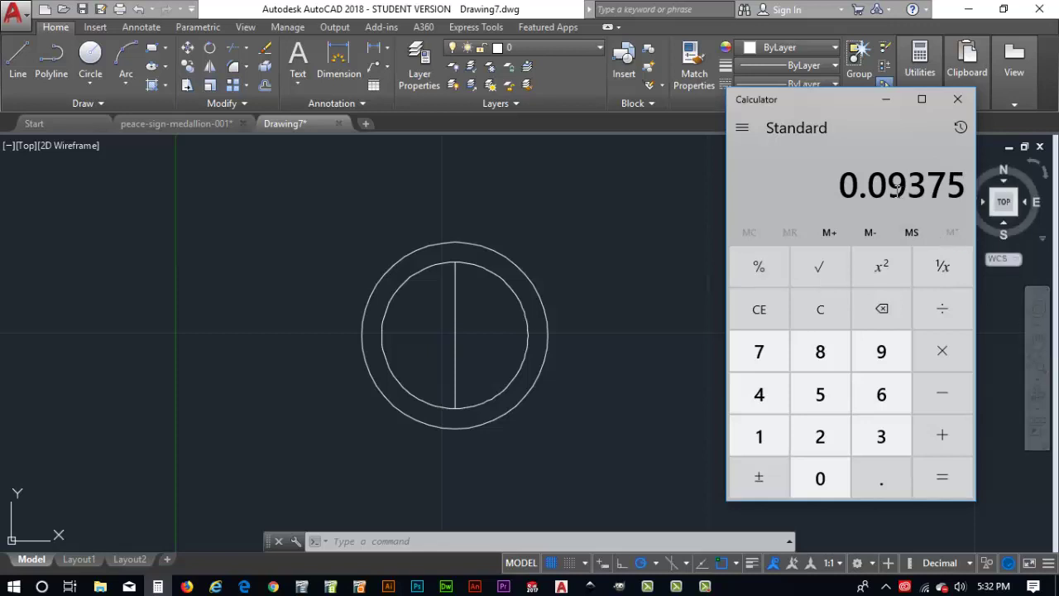
right_click(842, 190)
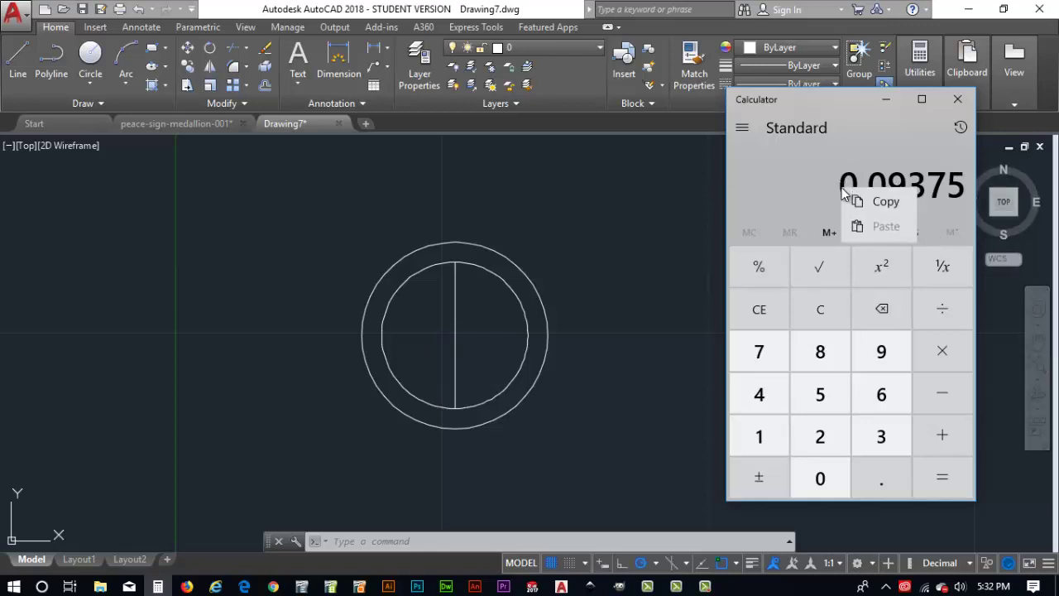
click(876, 200)
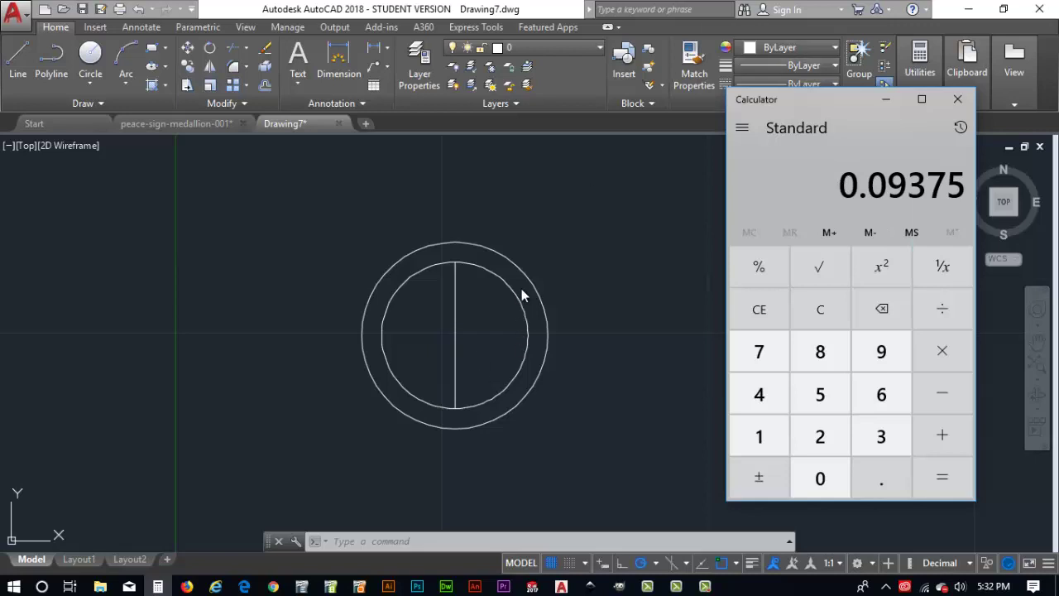
click(592, 82)
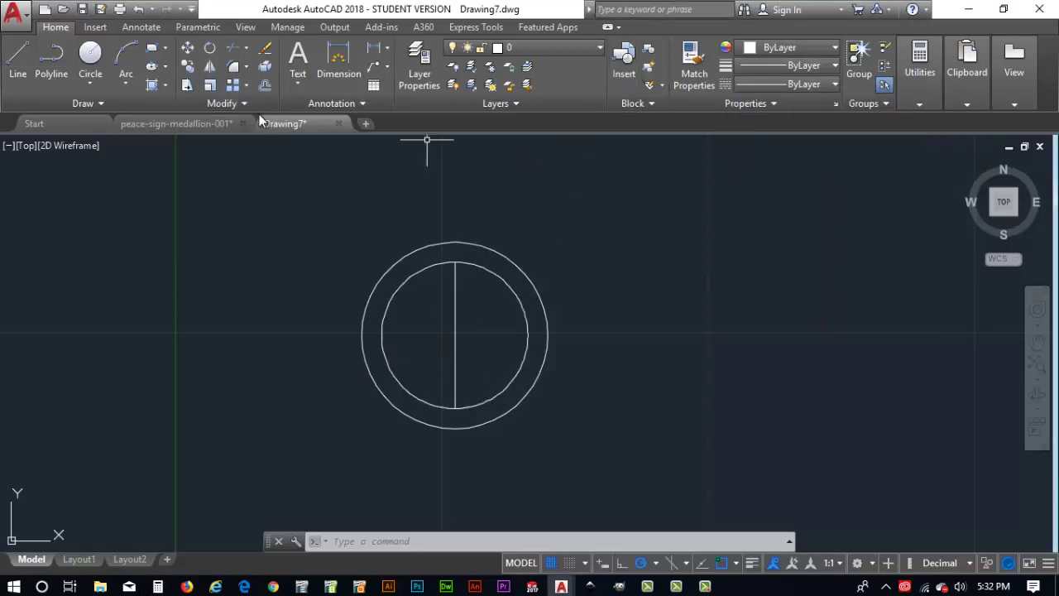
Step: Offset the central vertical line 0.09375 to its right and to its left
click(265, 85)
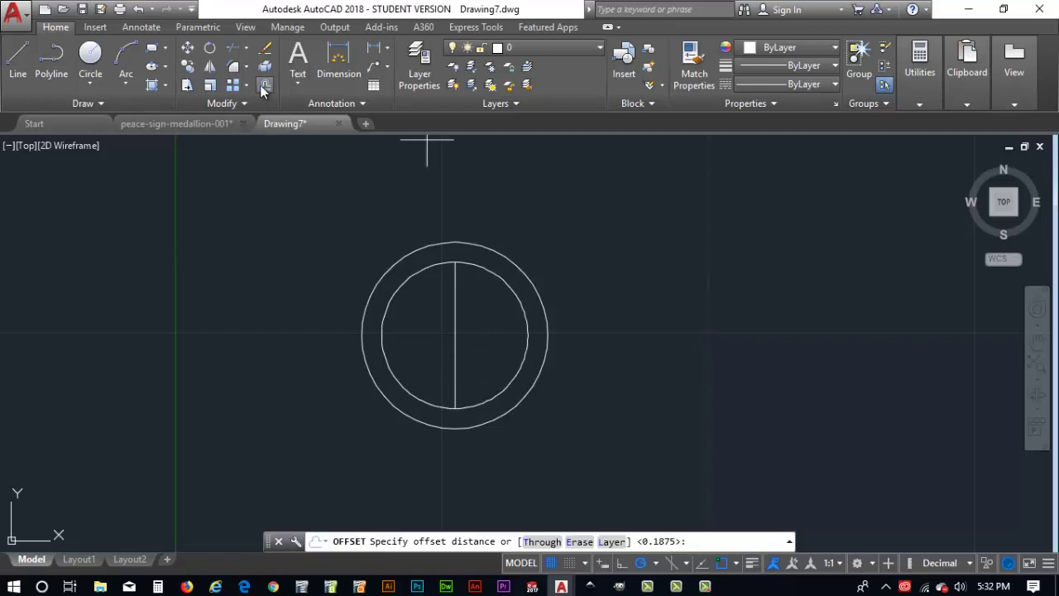
click(460, 309)
key(Escape)
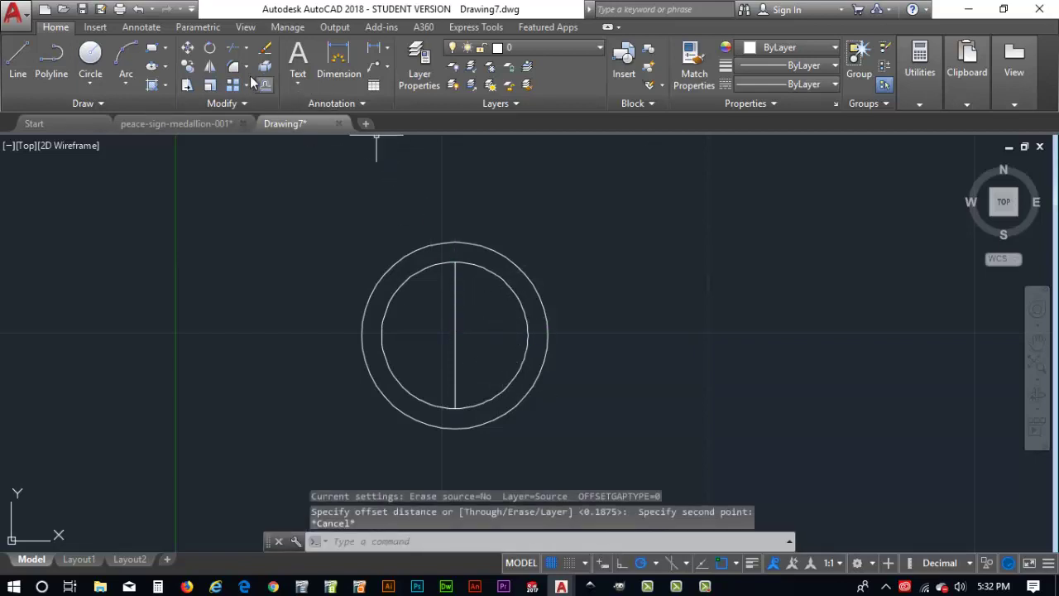
click(264, 85)
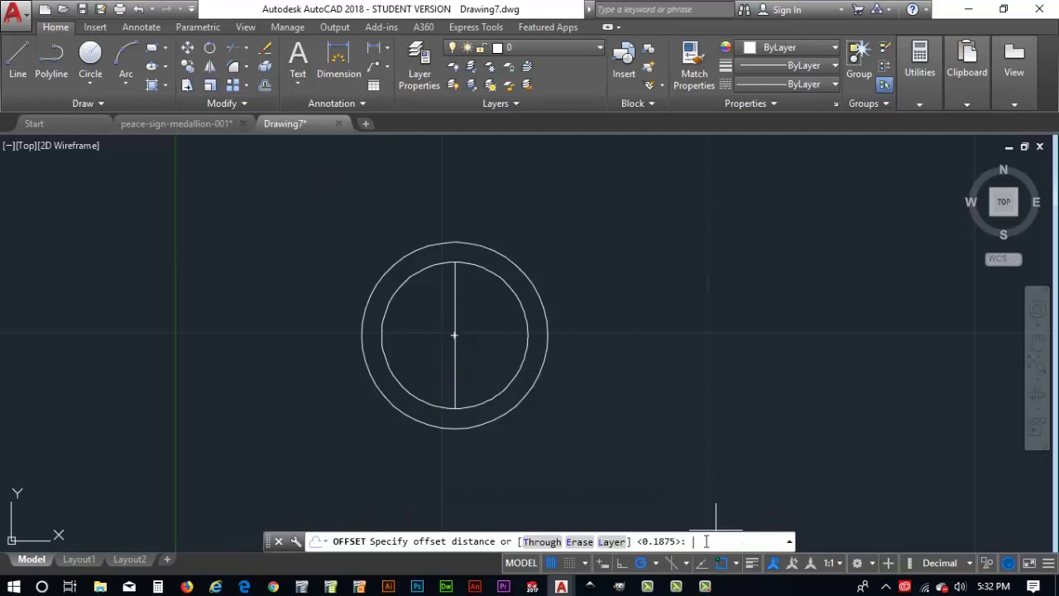
text(0.09375)
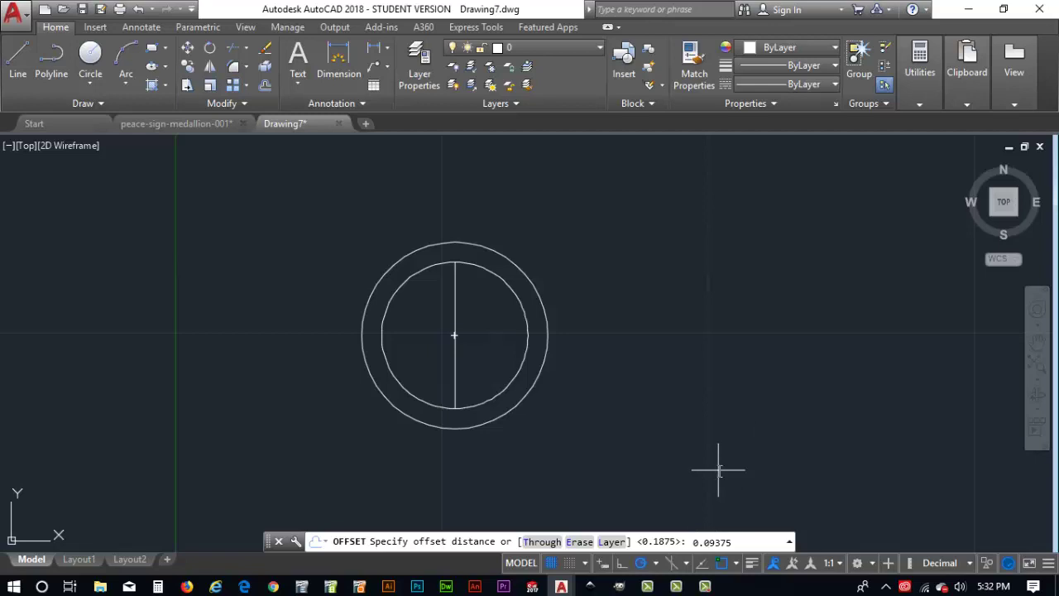
key(Return)
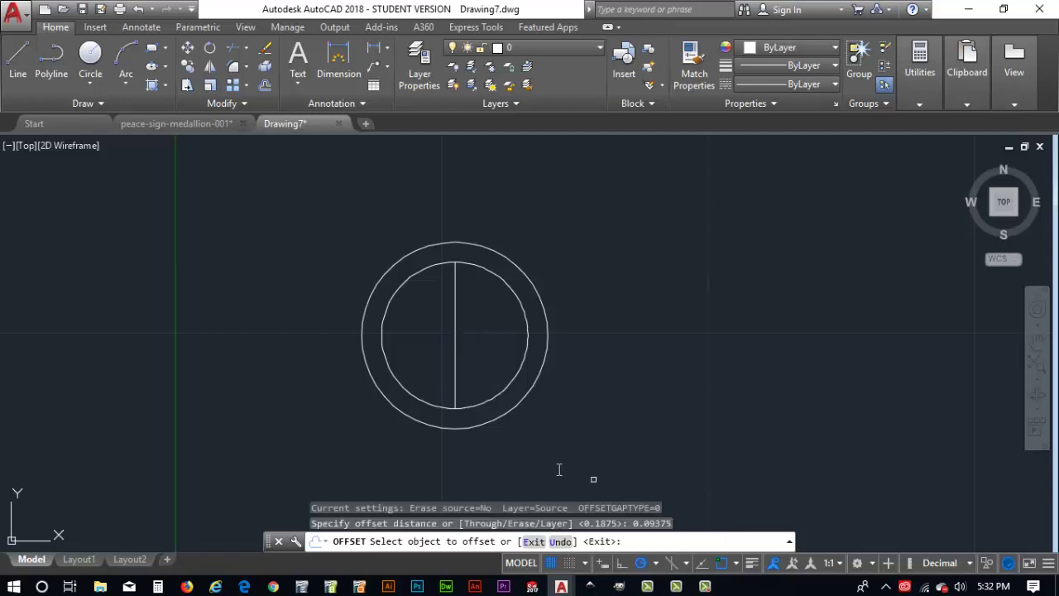
click(454, 357)
click(472, 358)
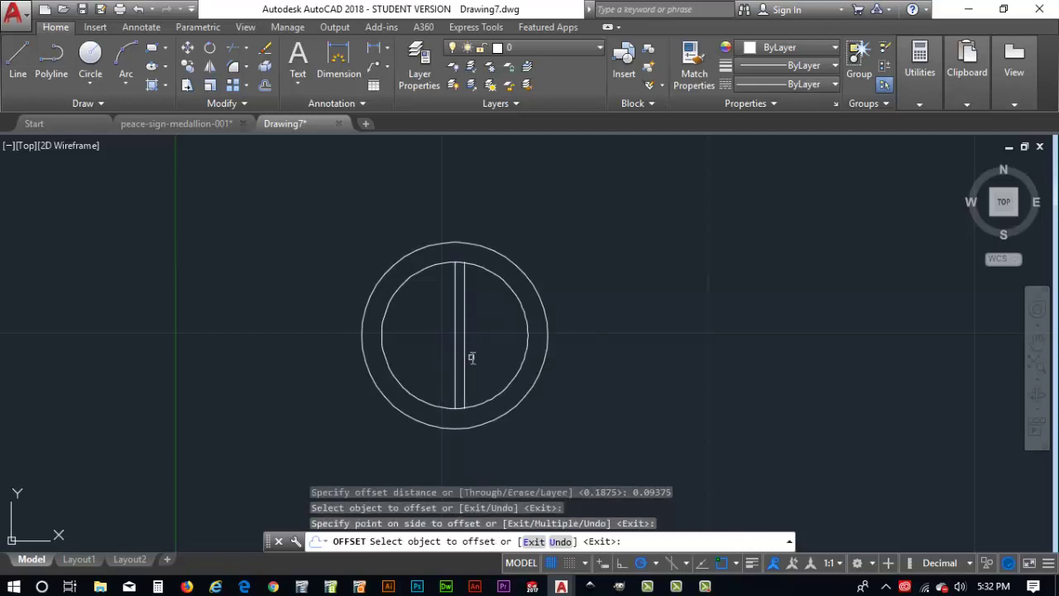
click(451, 363)
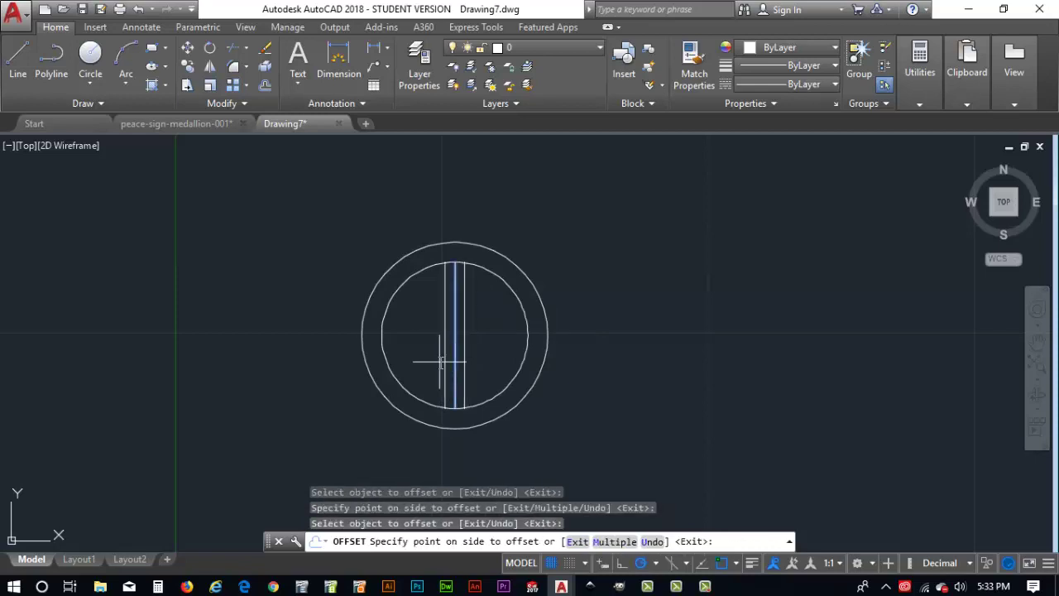
click(438, 360)
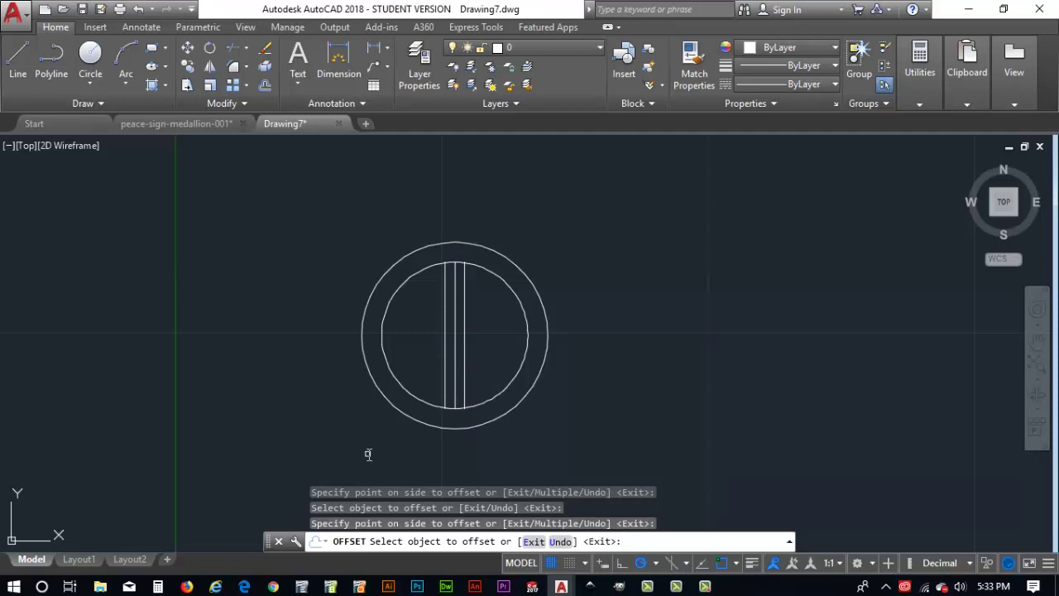
Step: Show the polar tracking angle increment list with 45 degrees checked
click(656, 564)
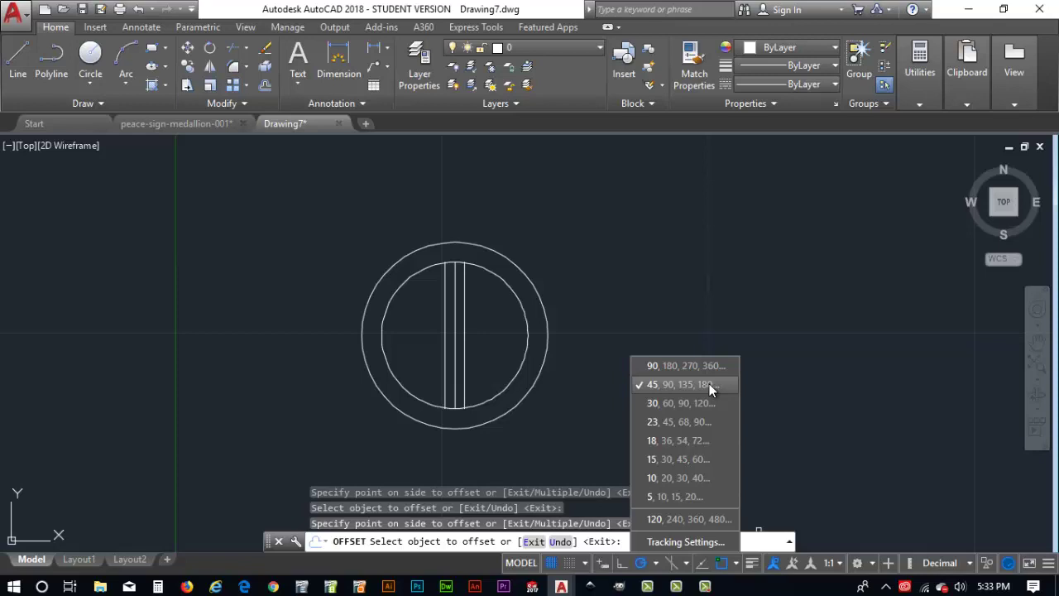
Step: Draw two lines from the centre to the inner circle at 315° and 225°
key(Escape)
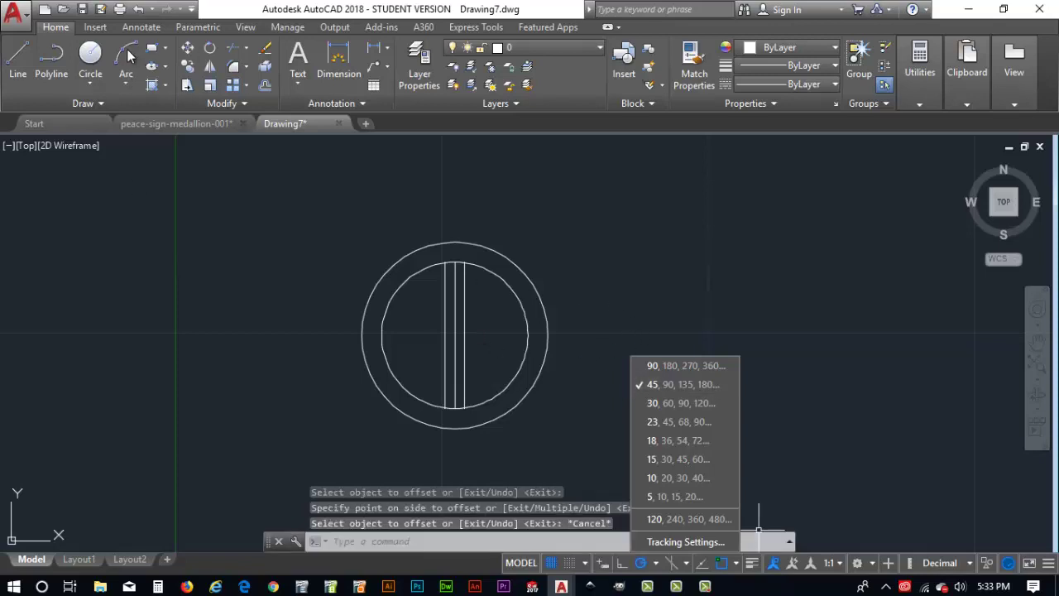
text(l)
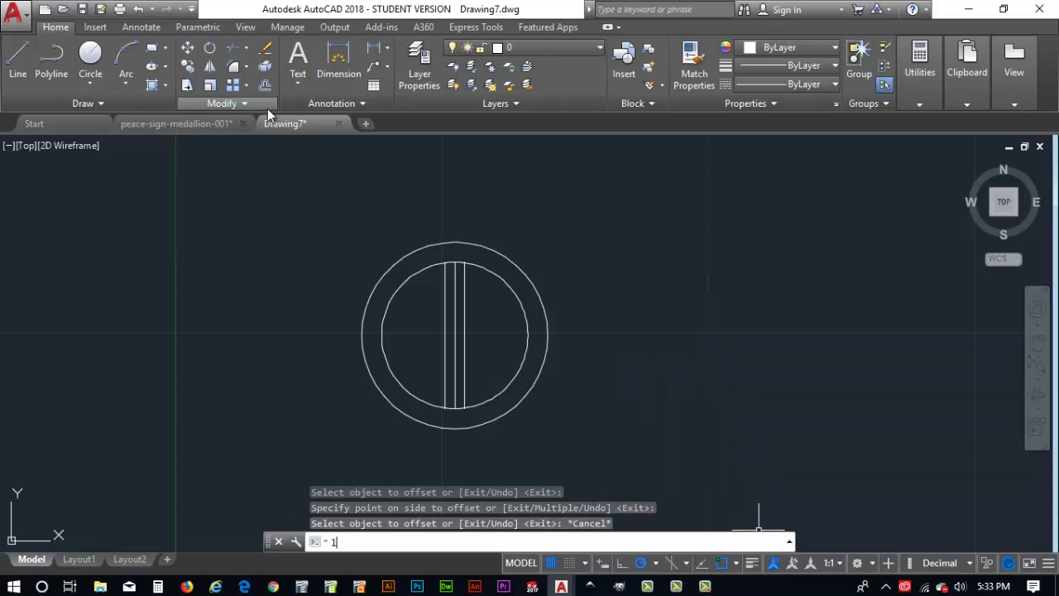
key(Return)
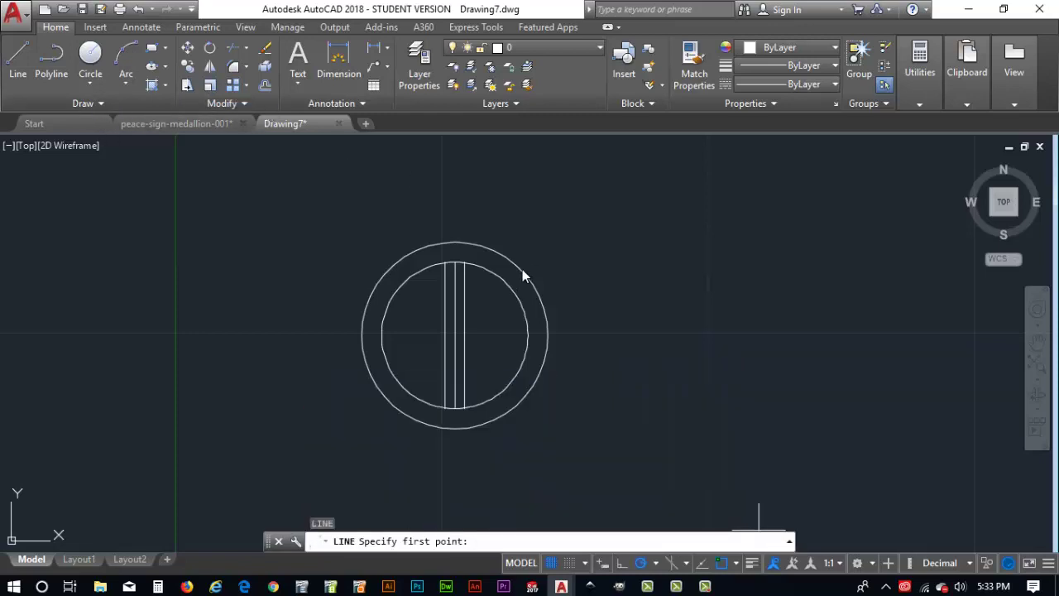
click(457, 335)
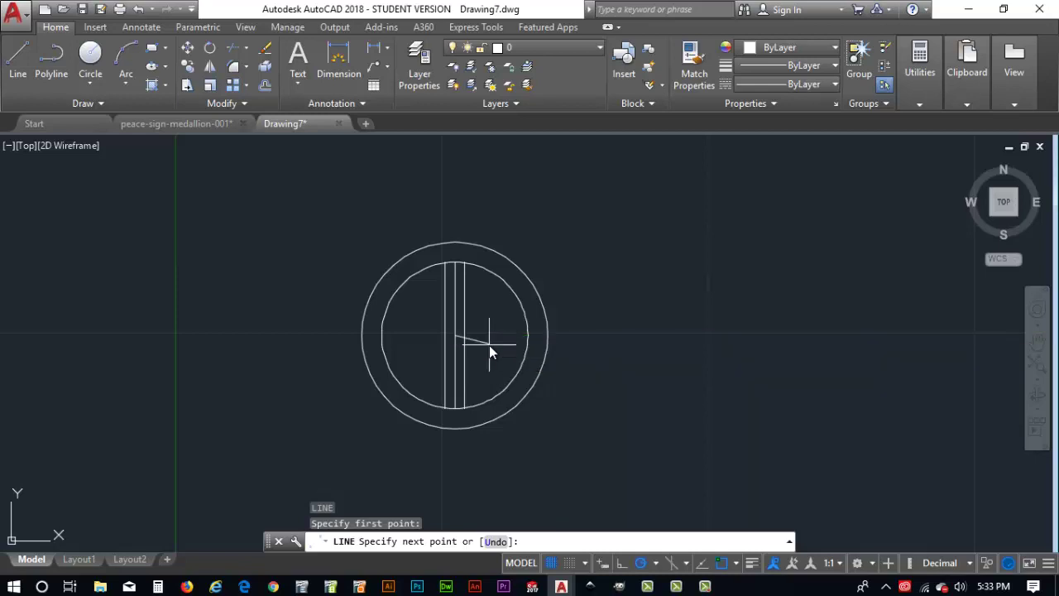
click(507, 391)
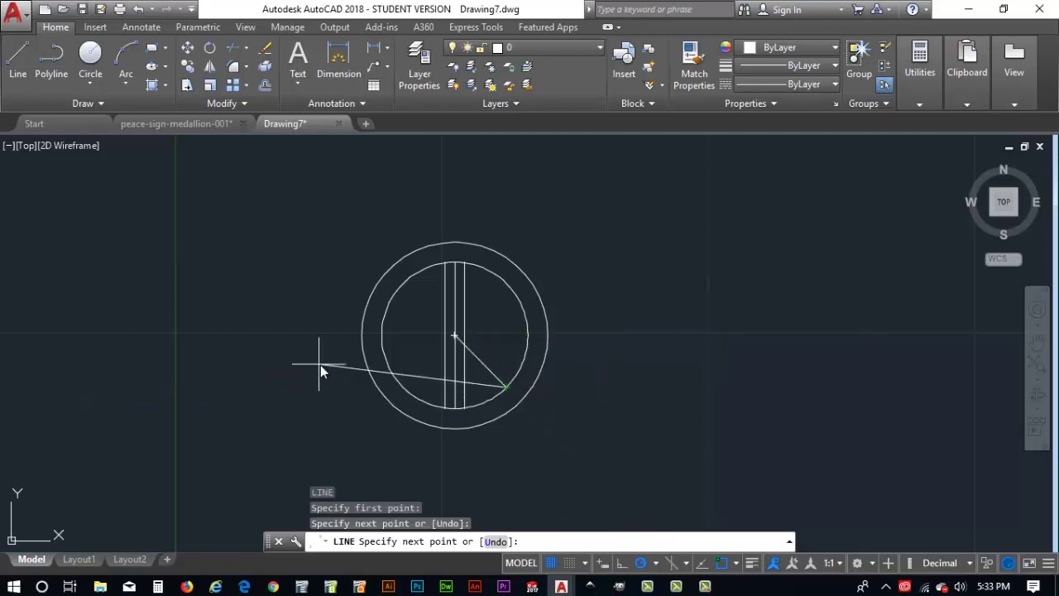
key(Escape)
text(l)
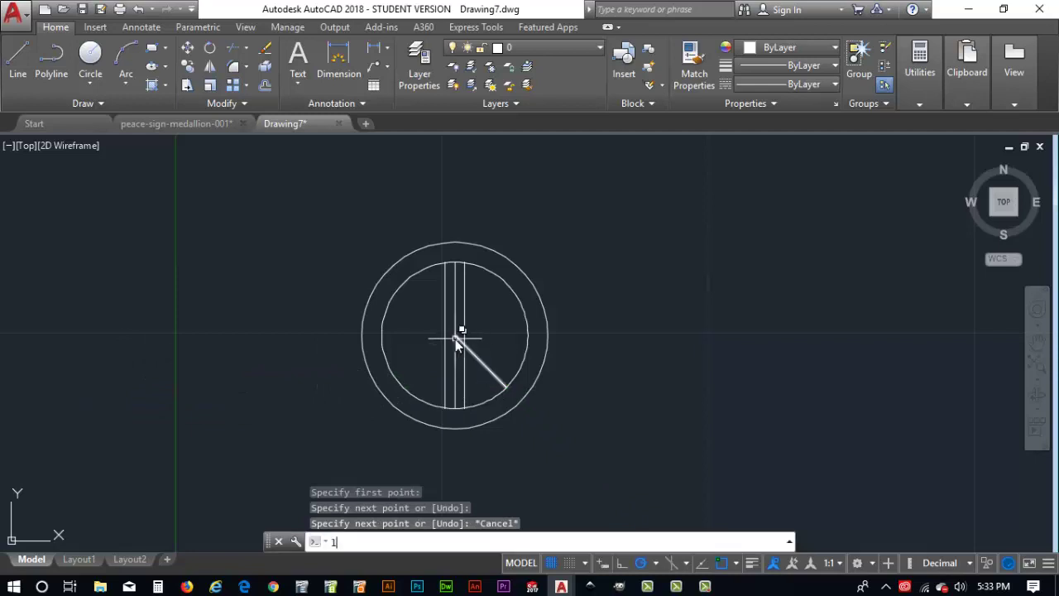
key(Return)
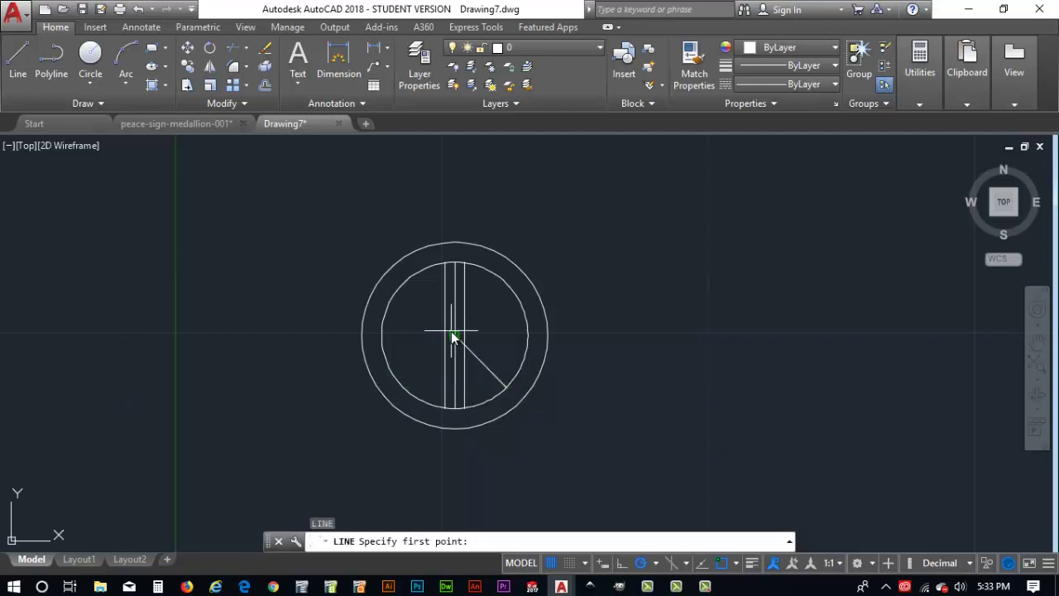
click(454, 341)
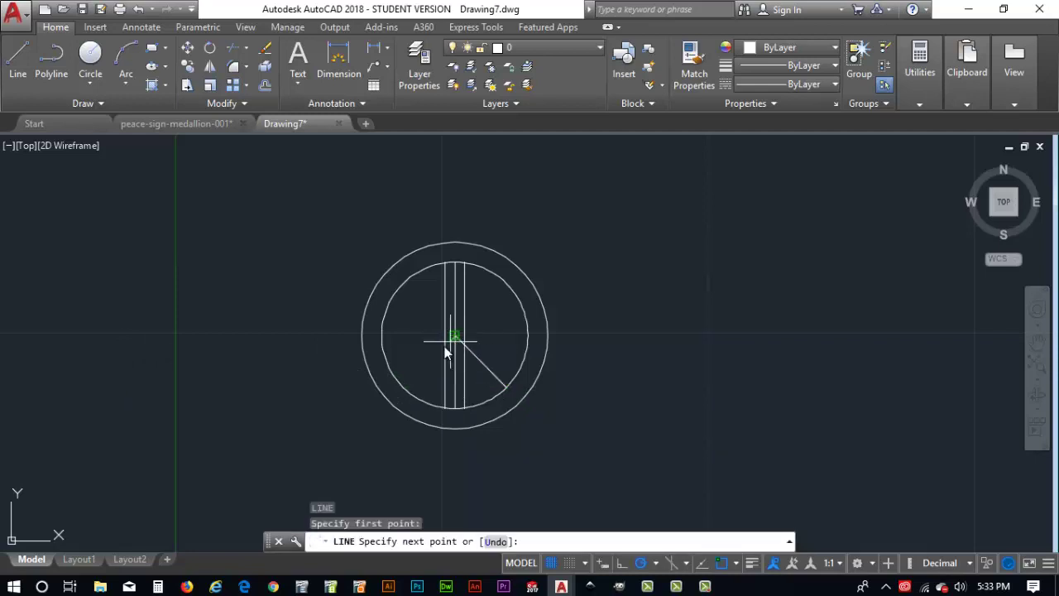
click(402, 387)
key(Escape)
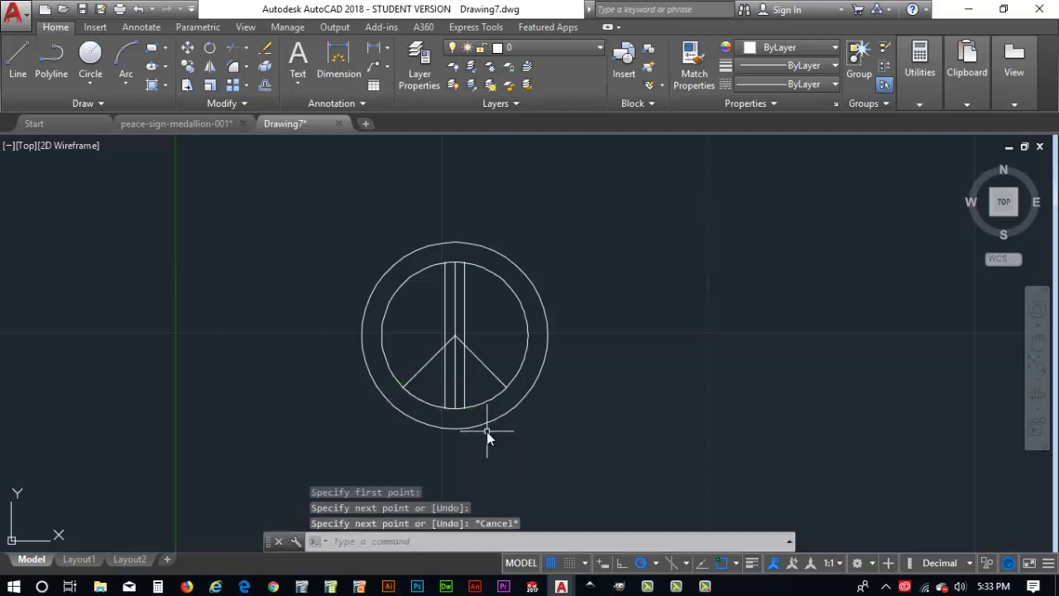
Step: Offset the right diagonal leg 0.0938 to both sides
mouse_move(224, 128)
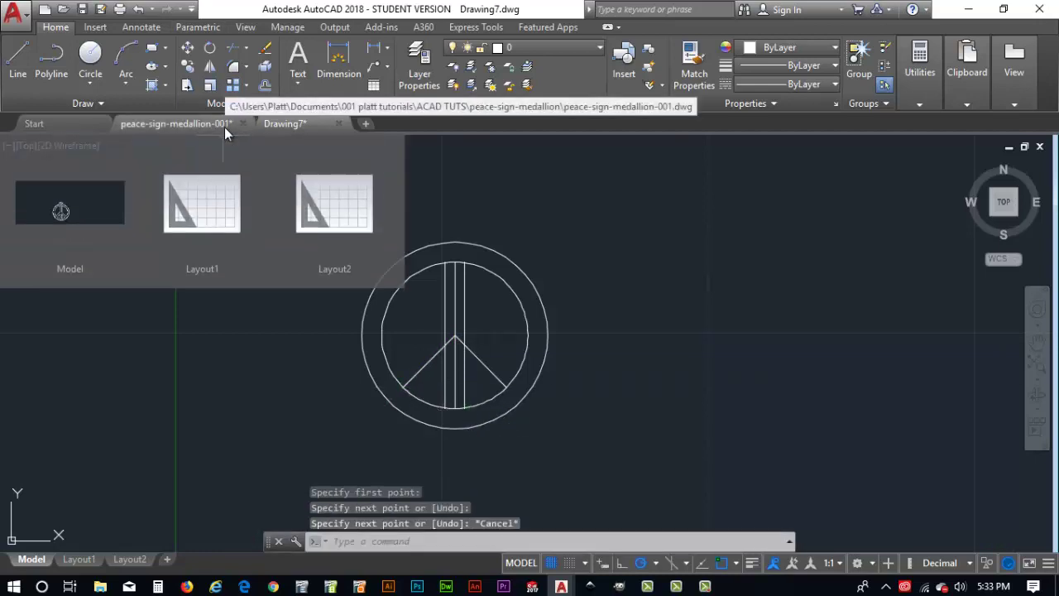
text(off)
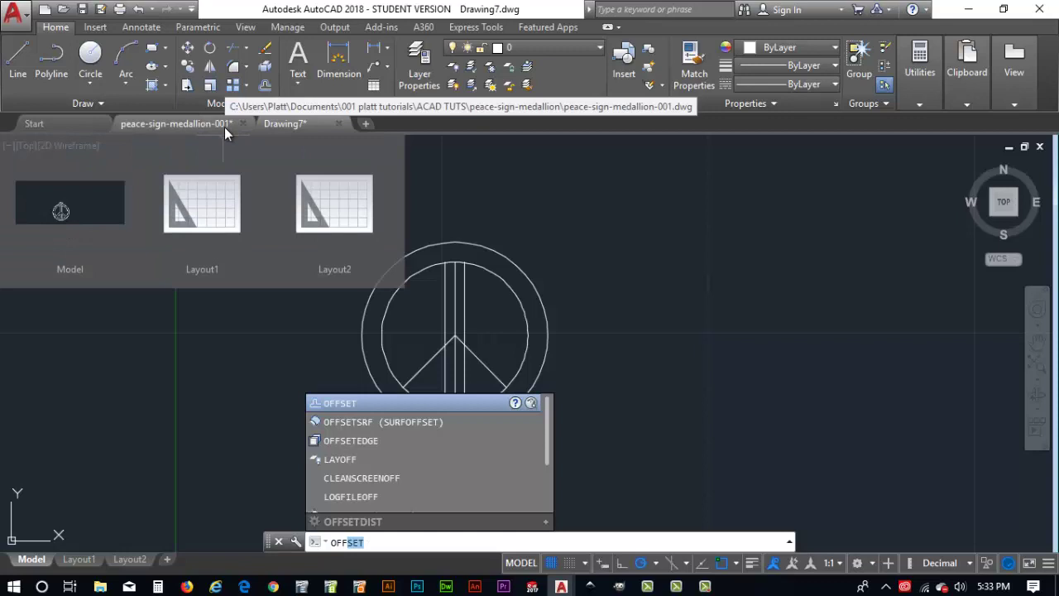
key(Return)
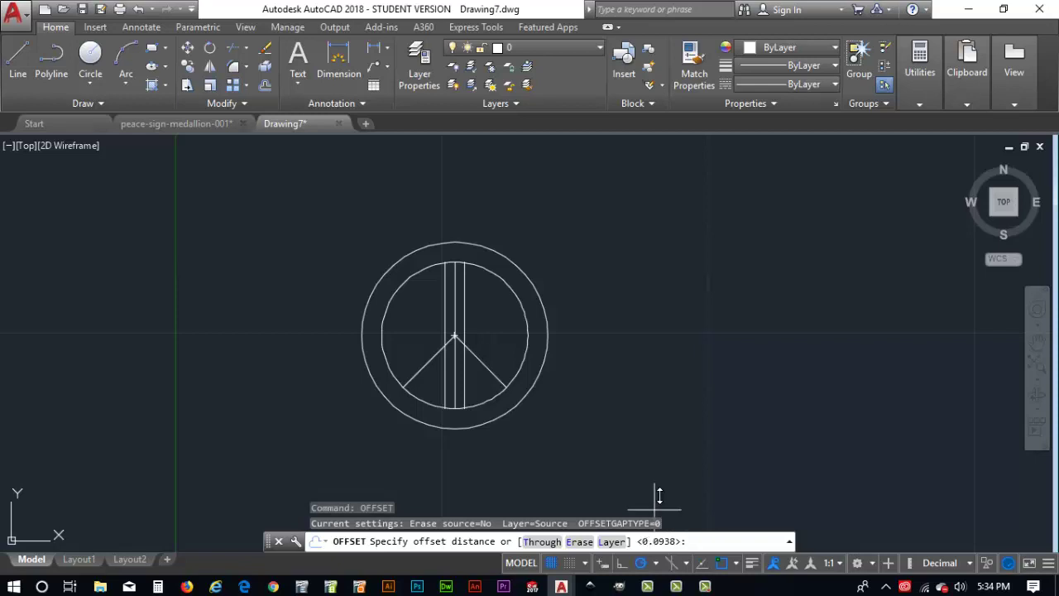
click(488, 369)
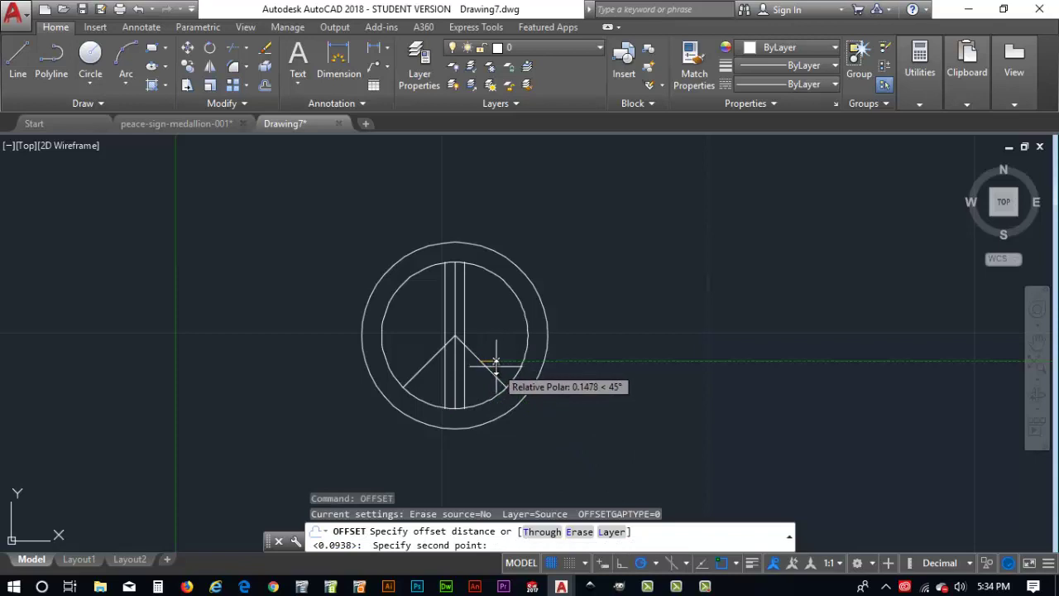
key(Escape)
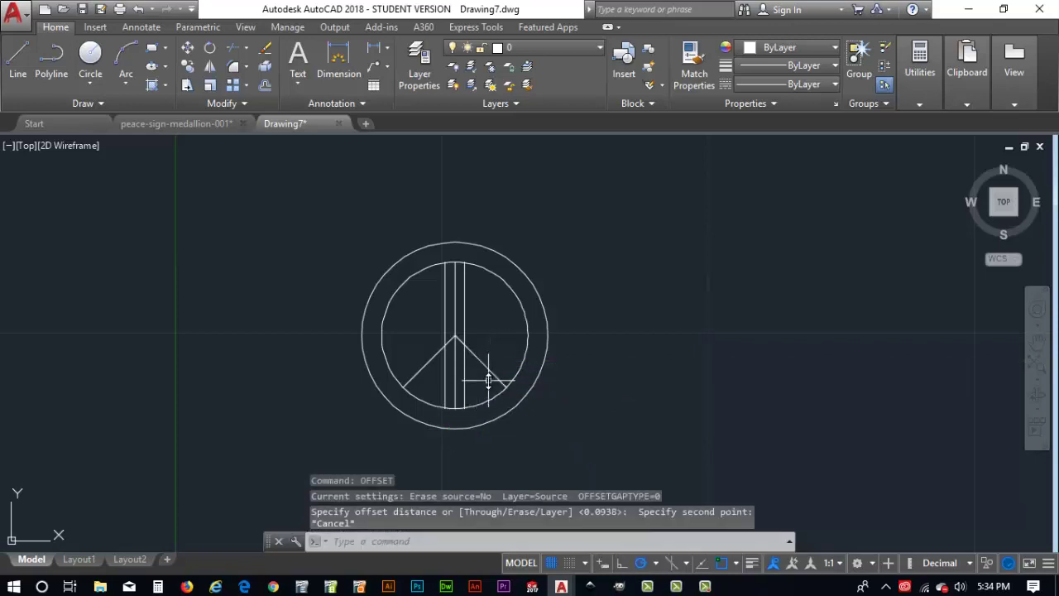
text(o)
key(Return)
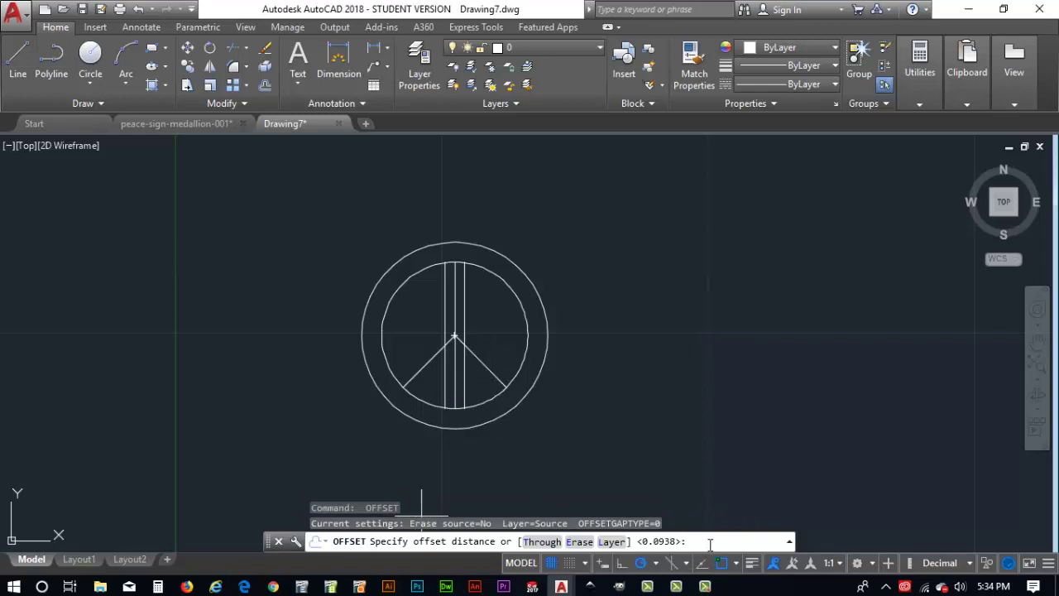
key(Return)
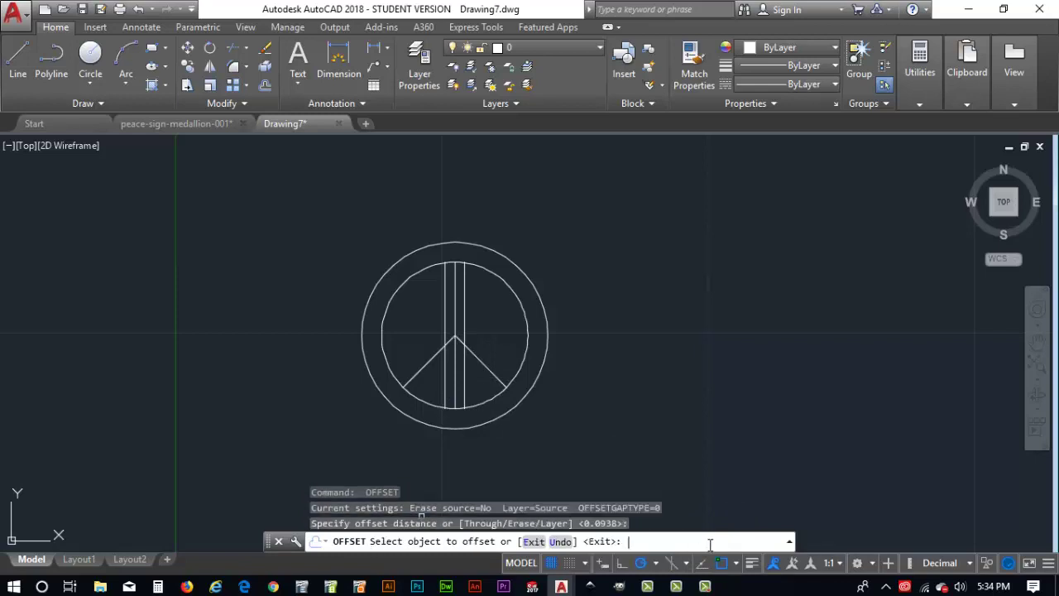
click(484, 366)
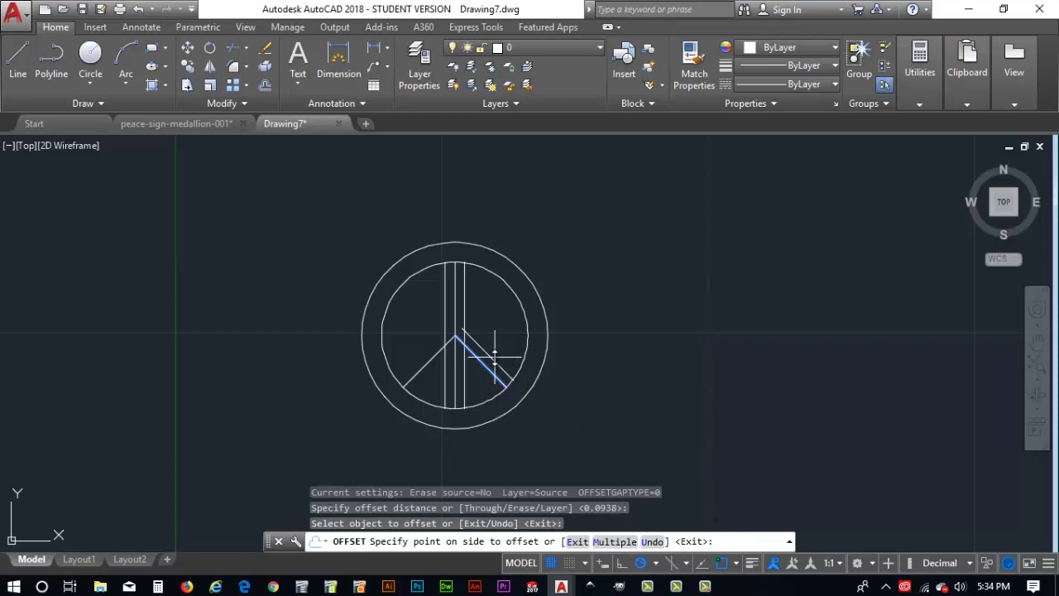
click(486, 361)
click(485, 366)
click(472, 375)
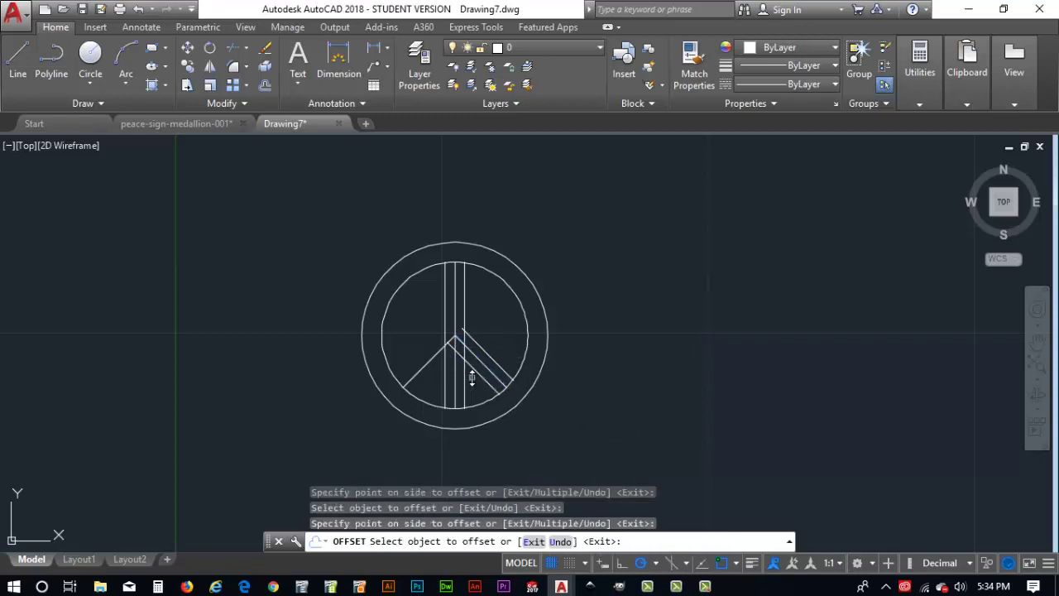
Step: Offset the left diagonal leg 0.0938 to both sides
click(419, 372)
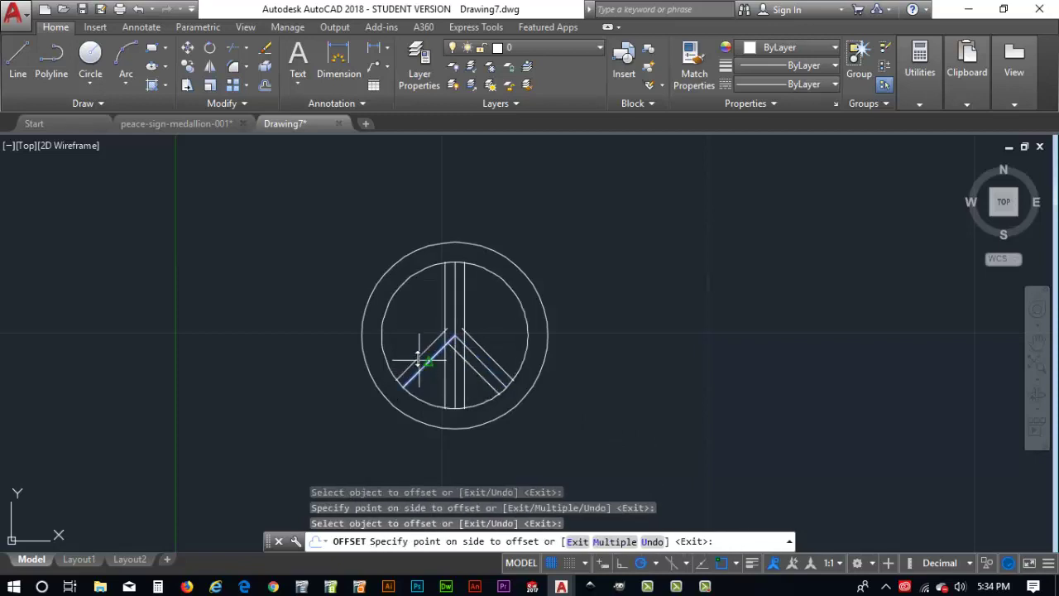
click(418, 366)
click(422, 369)
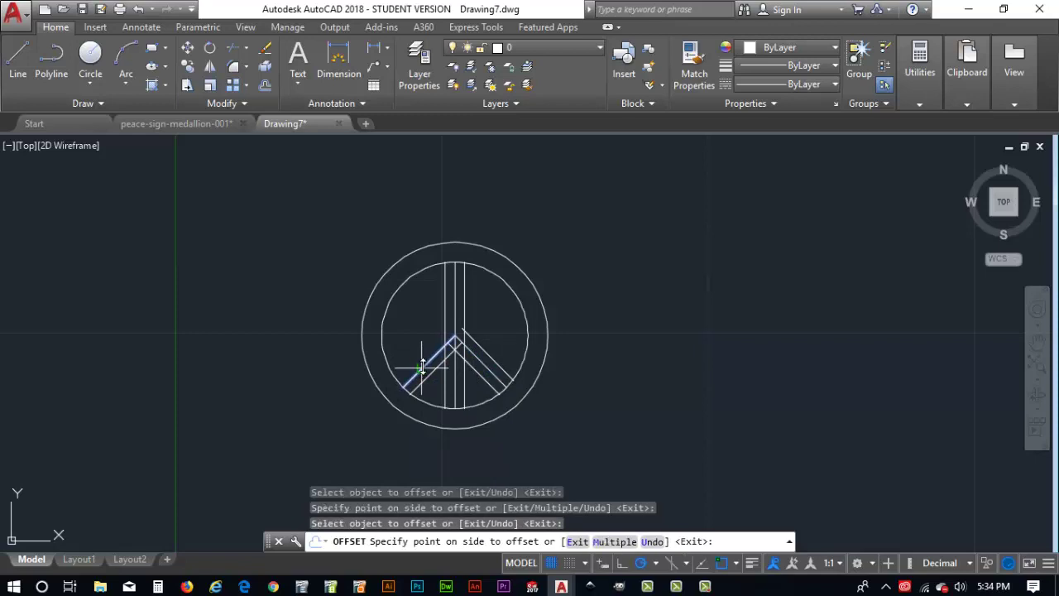
click(419, 357)
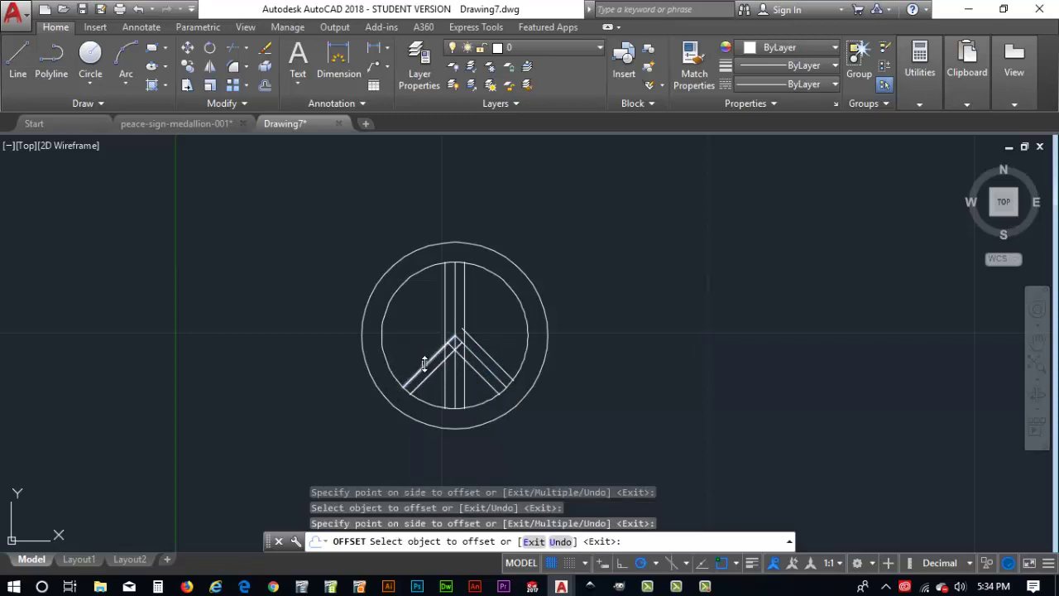
click(427, 366)
click(419, 349)
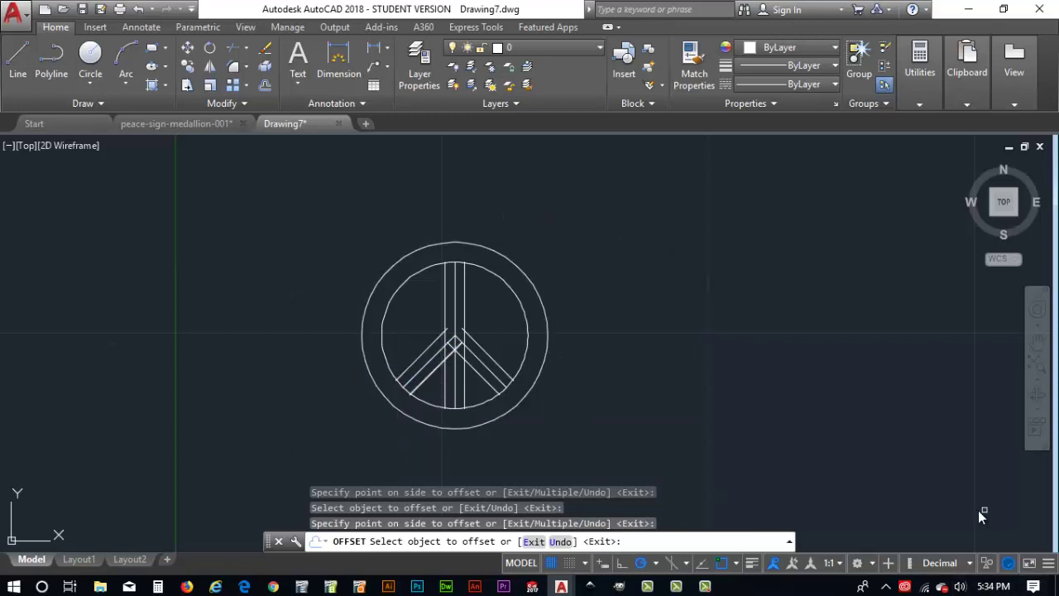
Step: Erase the duplicate diagonal and the leftover diagonal line from the lower-left arm
key(Escape)
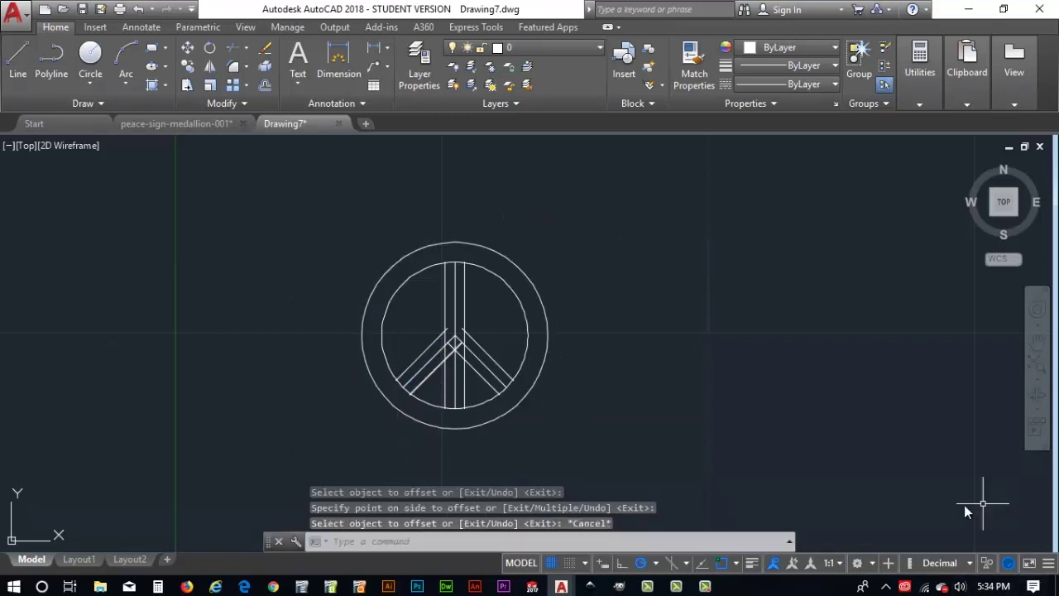
click(433, 380)
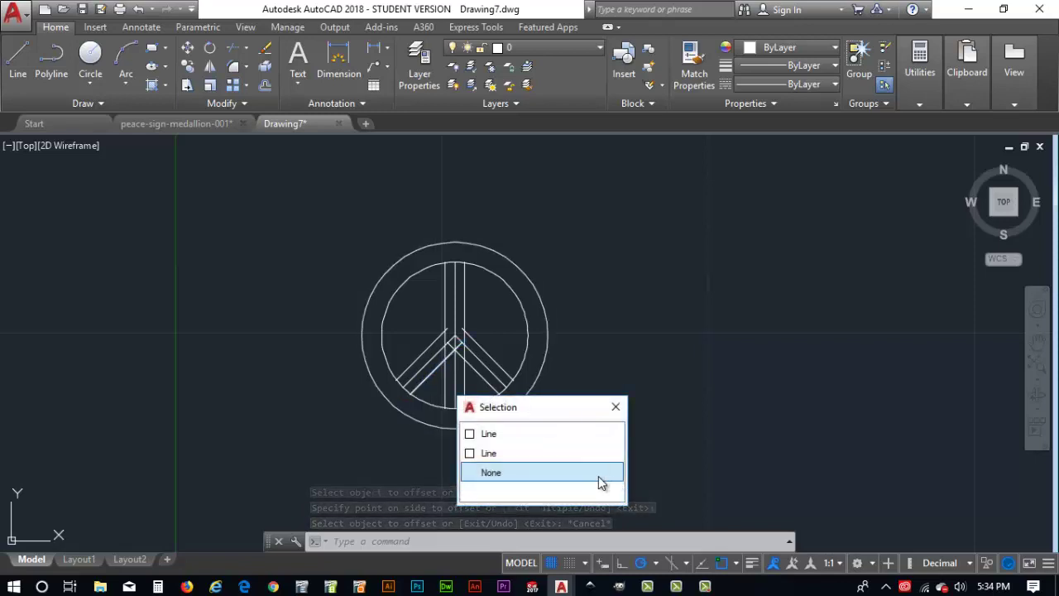
click(616, 406)
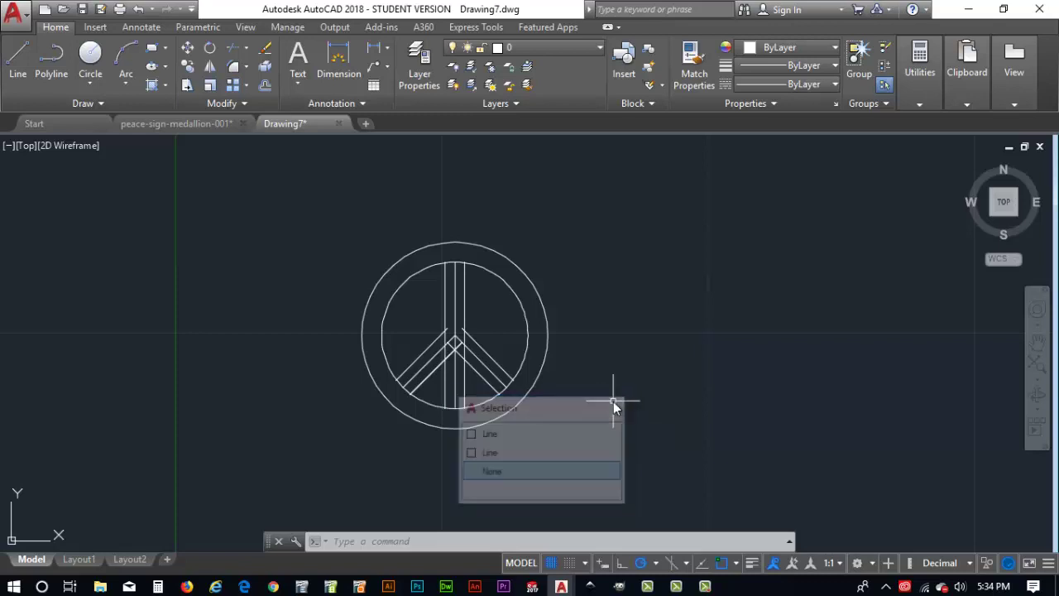
click(426, 380)
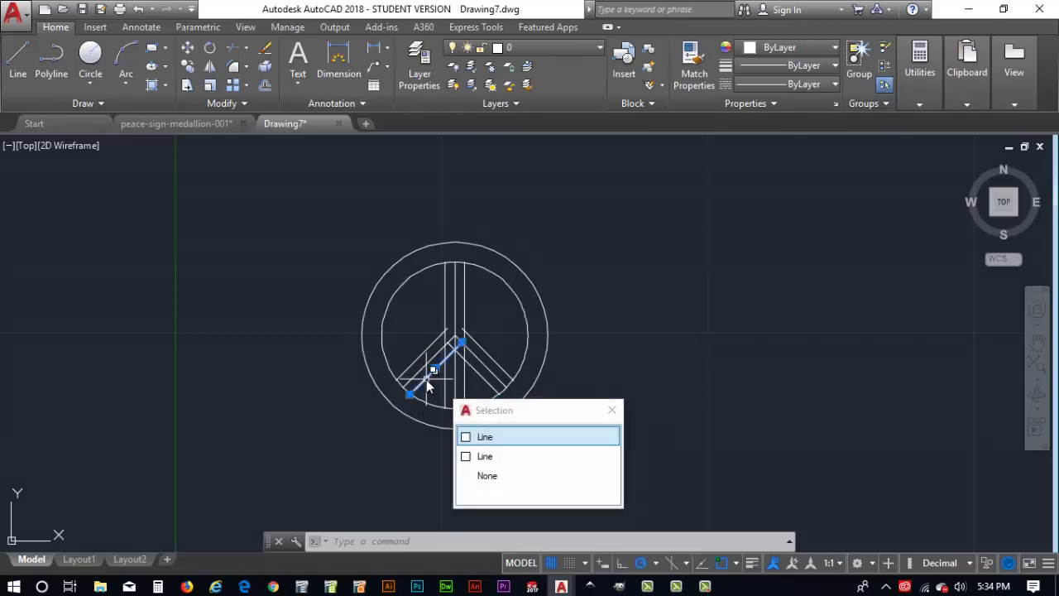
key(Delete)
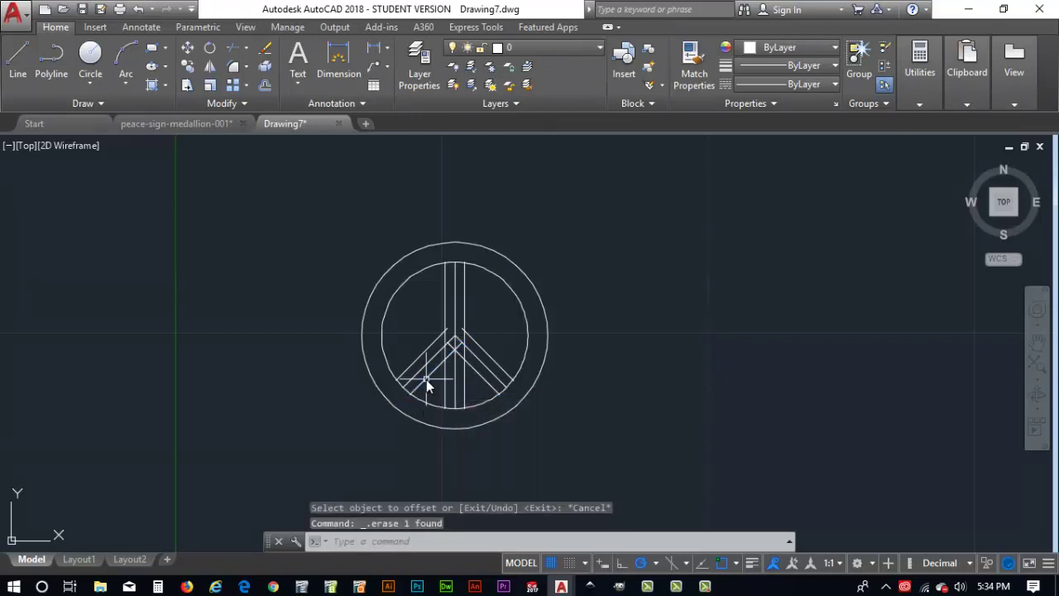
click(426, 379)
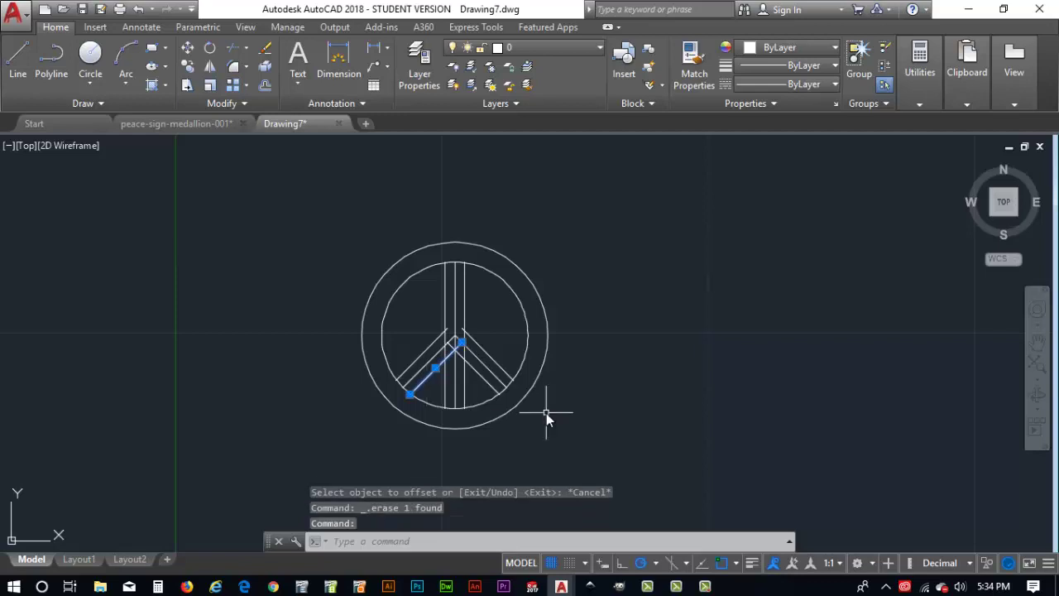
key(Delete)
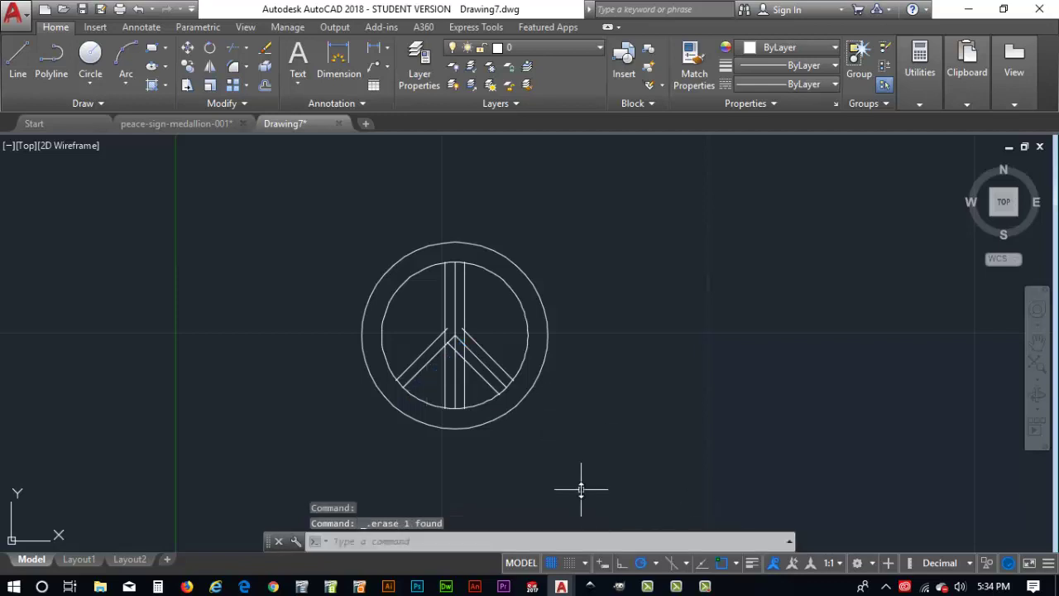
Step: Offset the lower-left diagonal by 0.0938 to give the left leg a double line
click(265, 86)
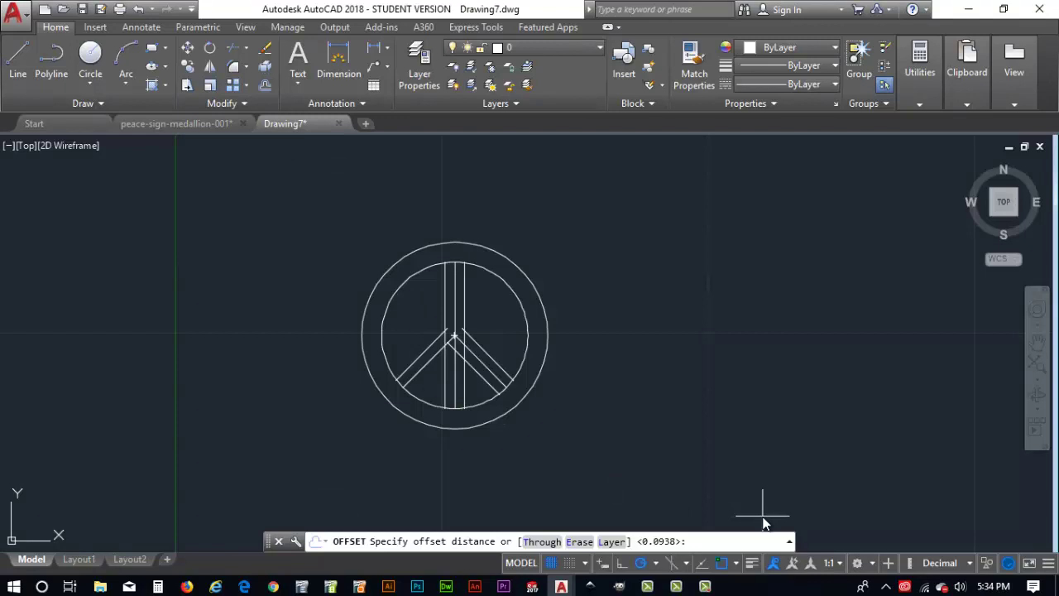
key(Return)
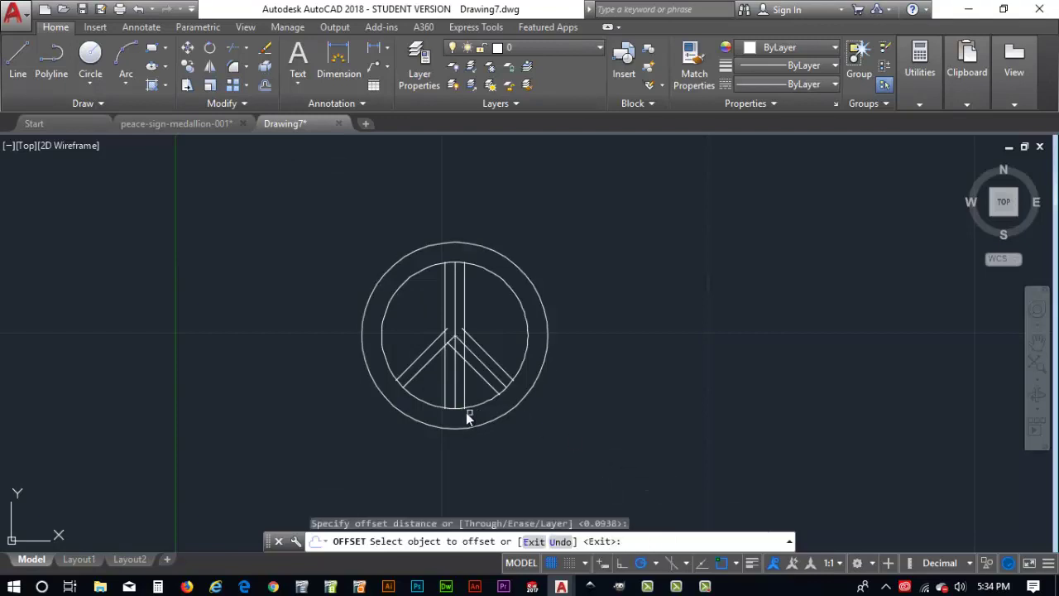
click(434, 359)
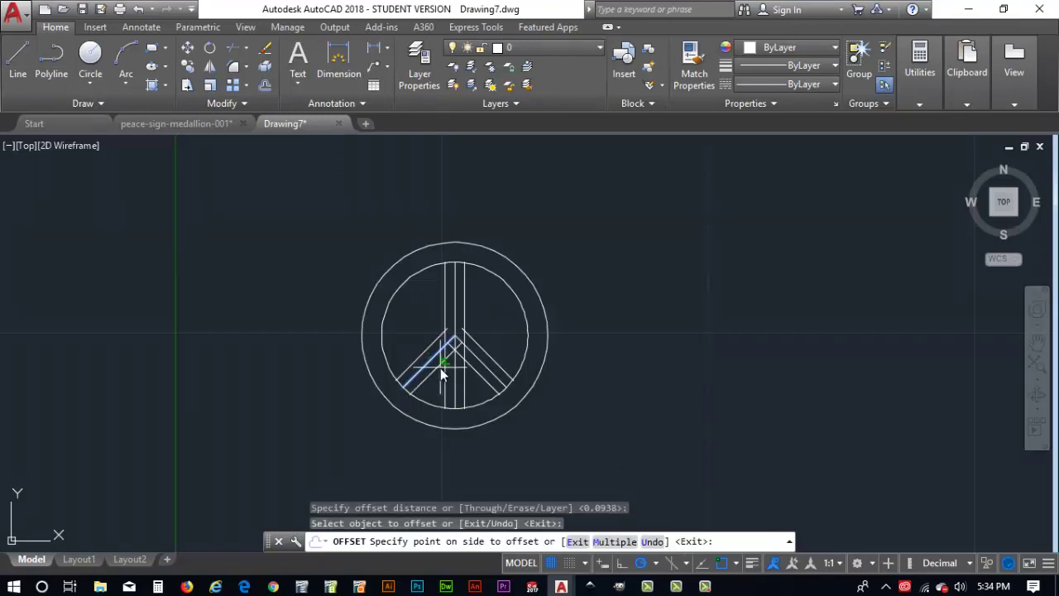
click(440, 367)
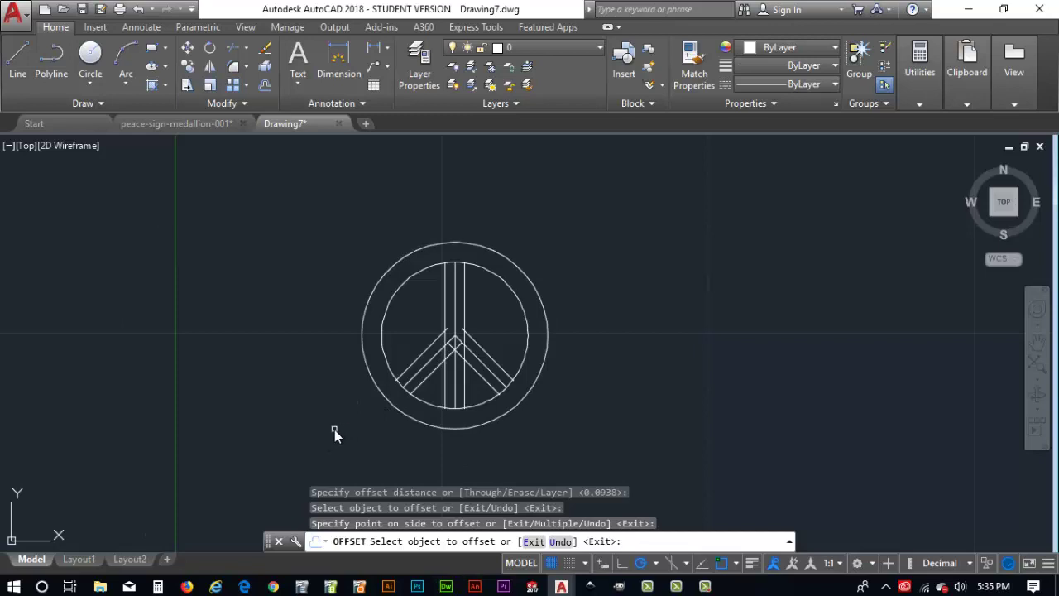
key(Escape)
key(Escape)
key(Escape)
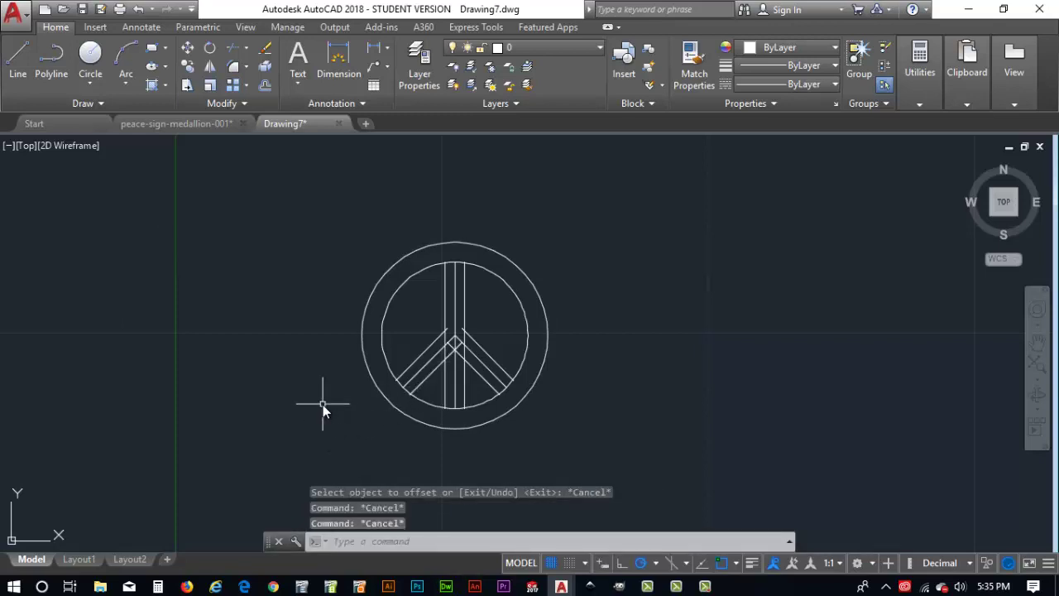
Step: Crossing-select the whole peace sign: ring circles, stem lines and diagonal legs
click(352, 407)
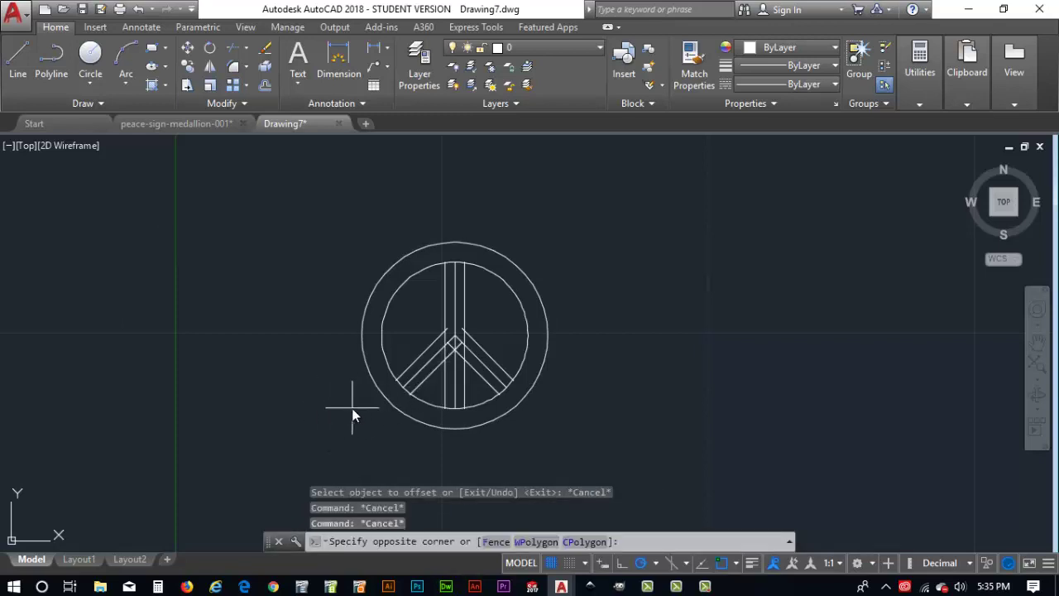
click(411, 350)
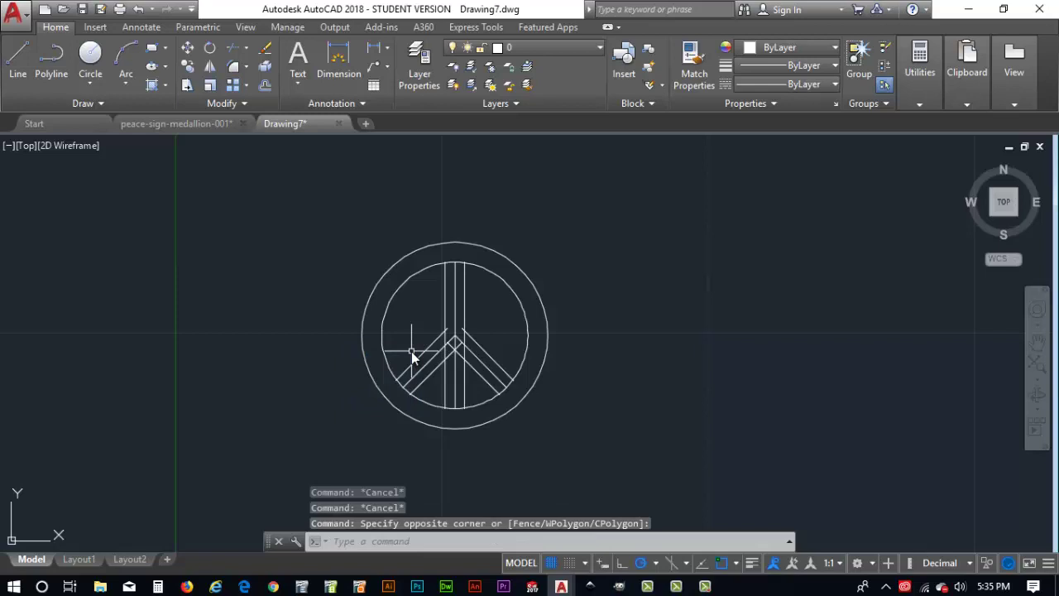
click(579, 432)
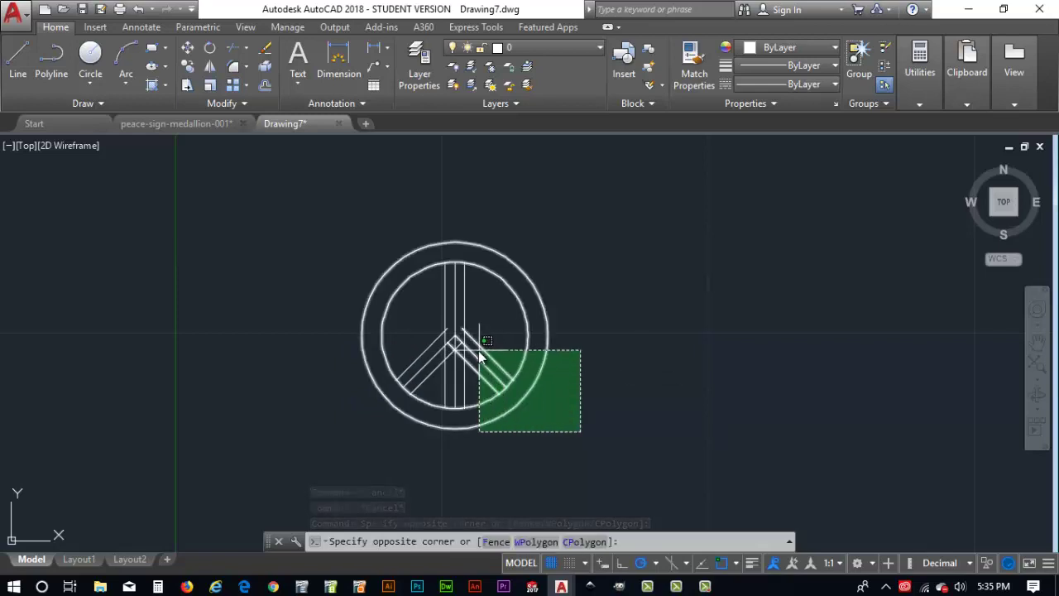
click(395, 275)
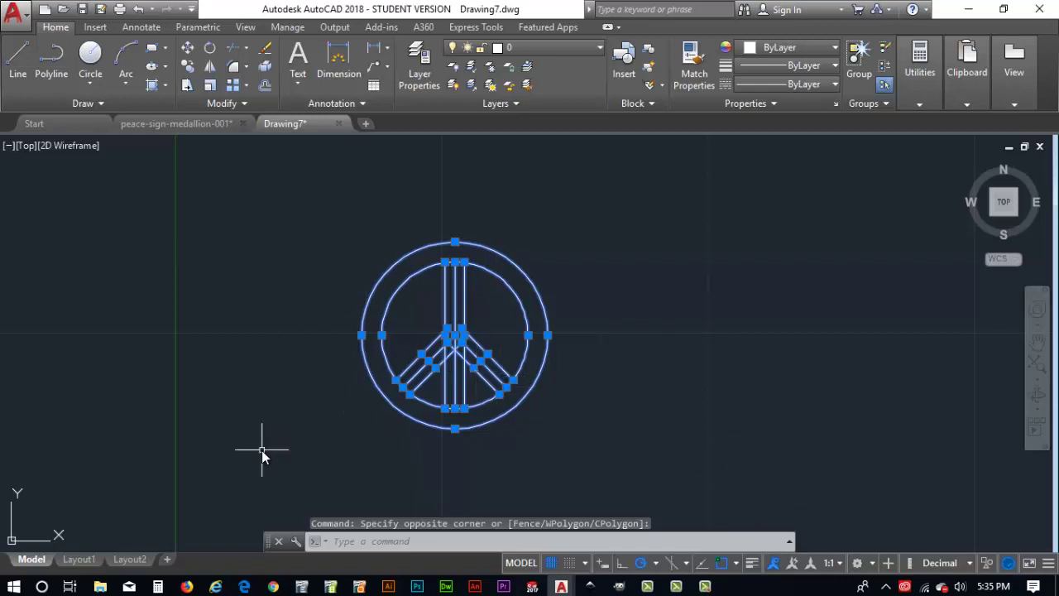
mouse_move(401, 388)
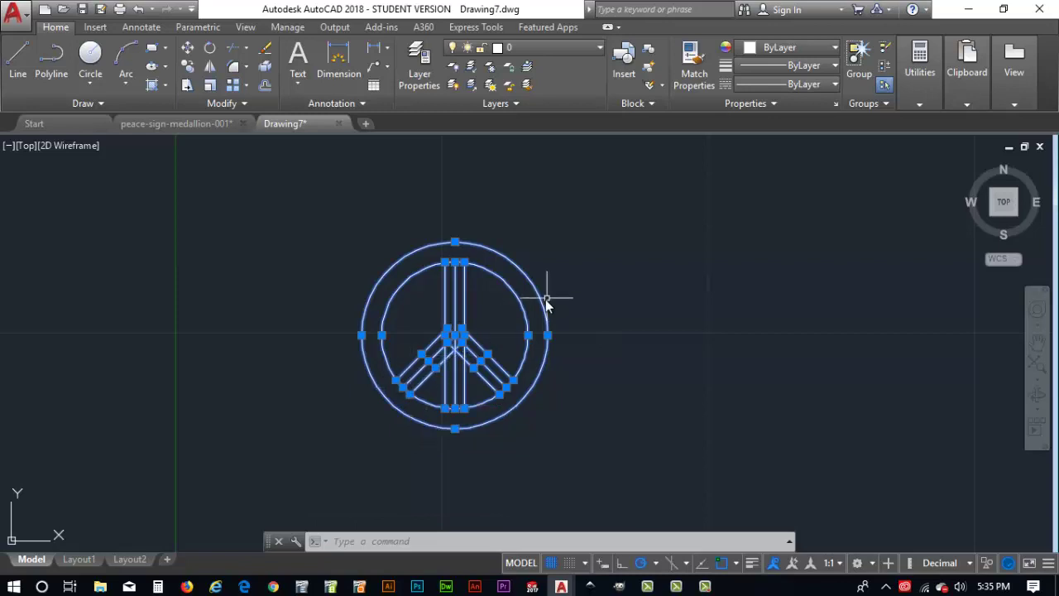
Step: Erase the extra centre stem line and the duplicate diagonal, then select all objects
key(Escape)
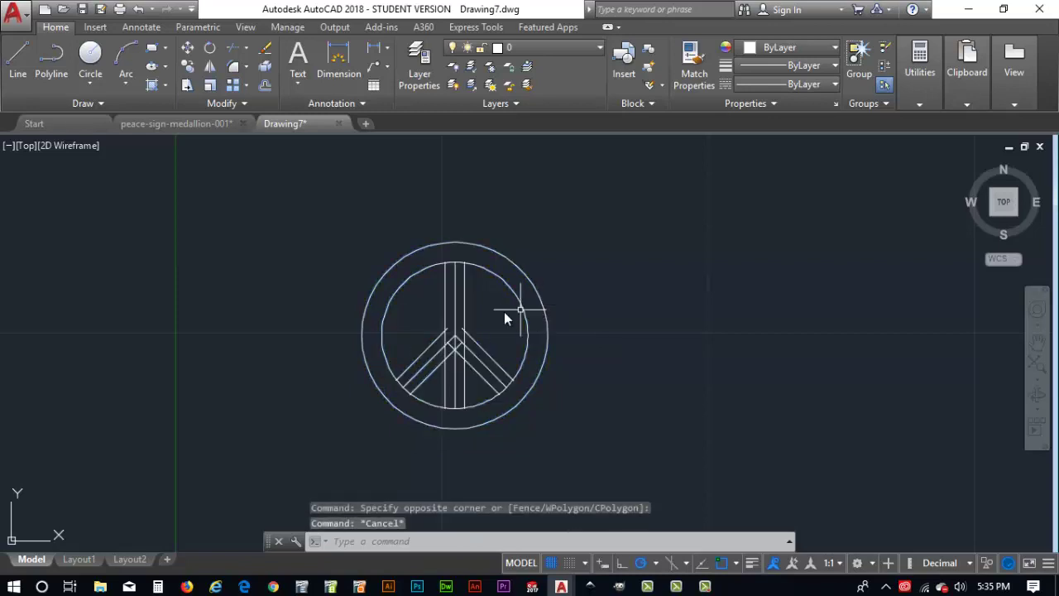
click(454, 306)
key(Delete)
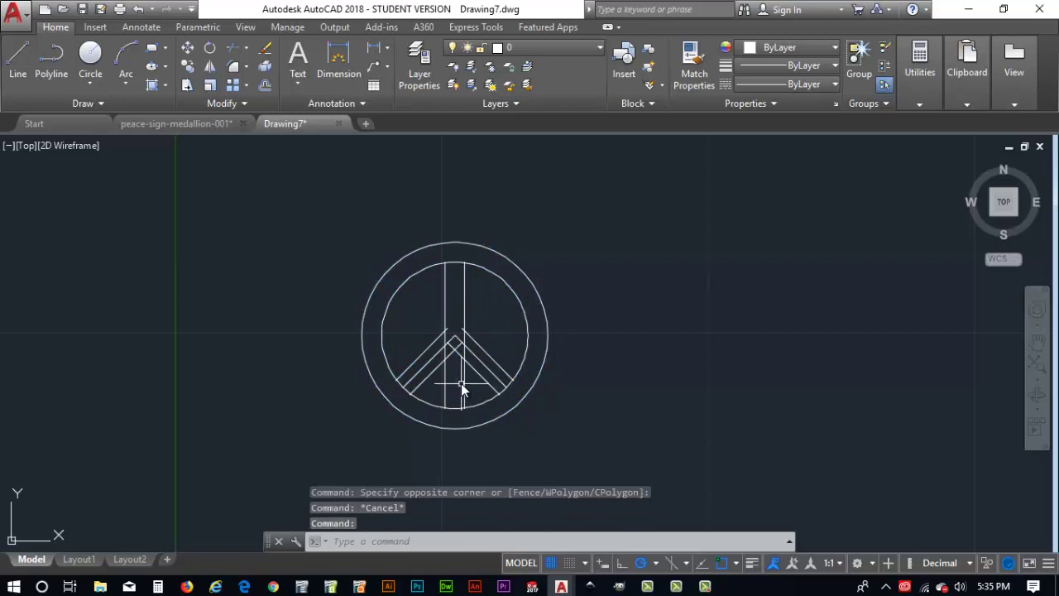
click(468, 373)
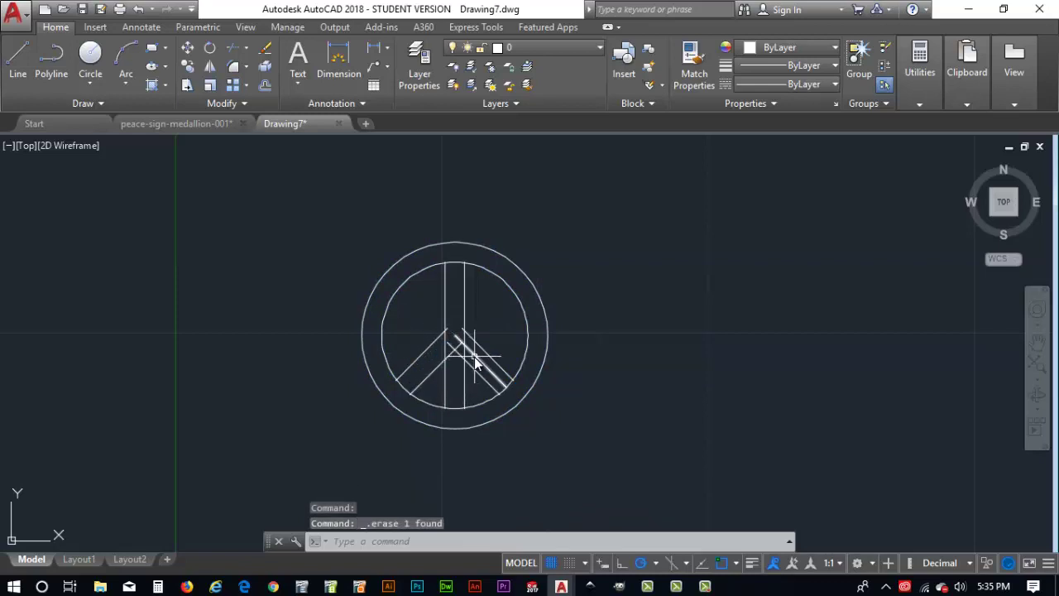
key(Delete)
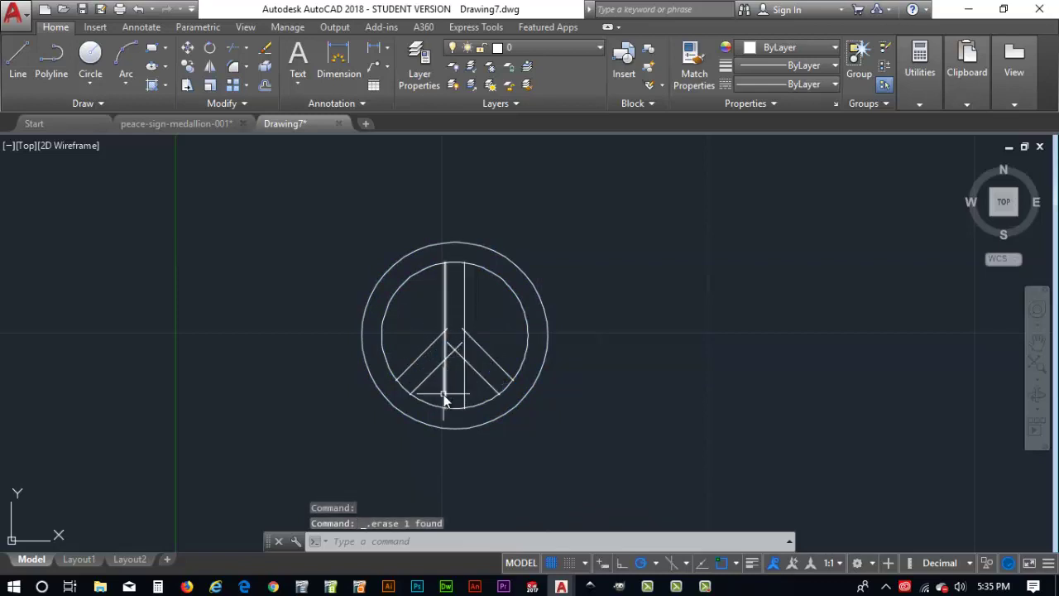
key(ctrl+a)
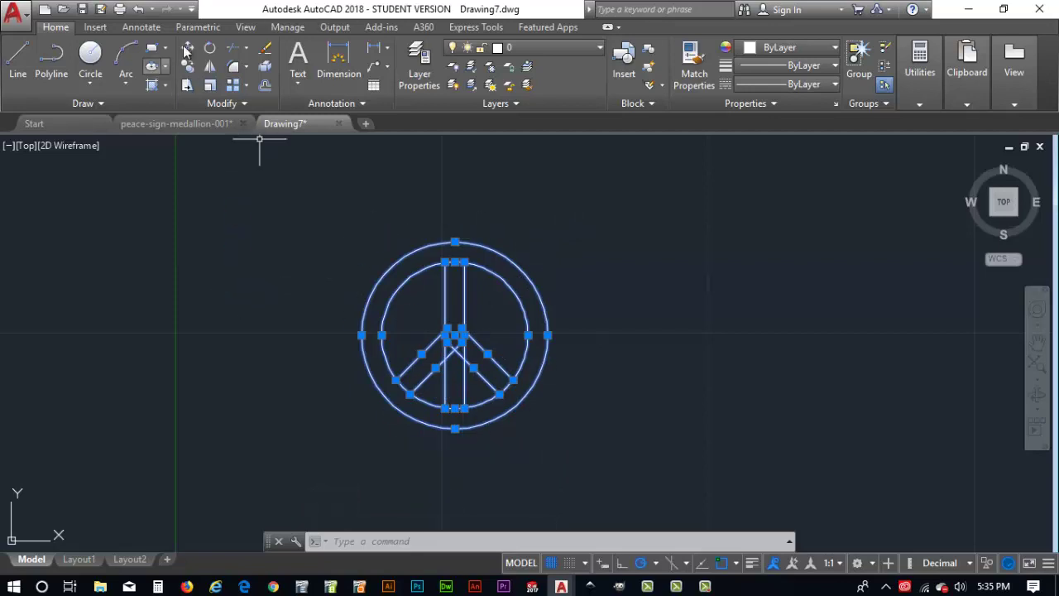
Step: Trim the diagonal ends and stubs around the stem crossing, using all geometry as edges
click(244, 49)
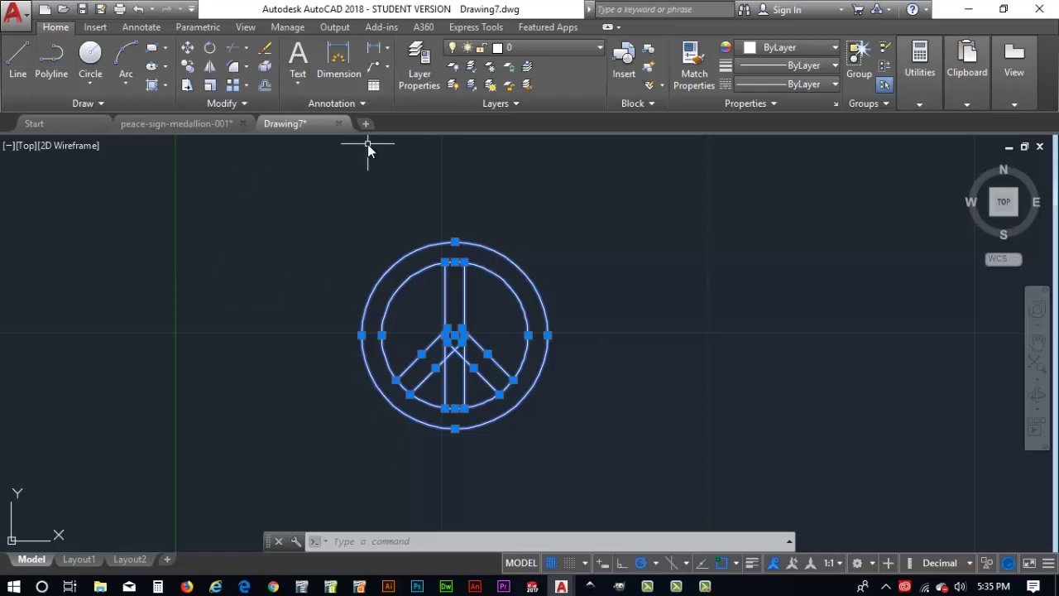
text(tr)
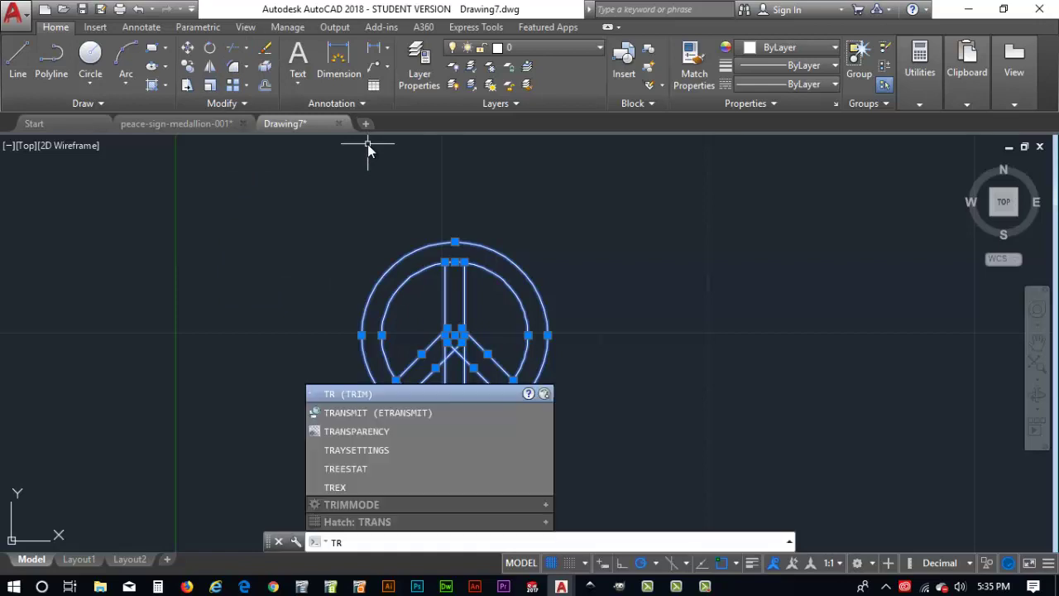
key(Return)
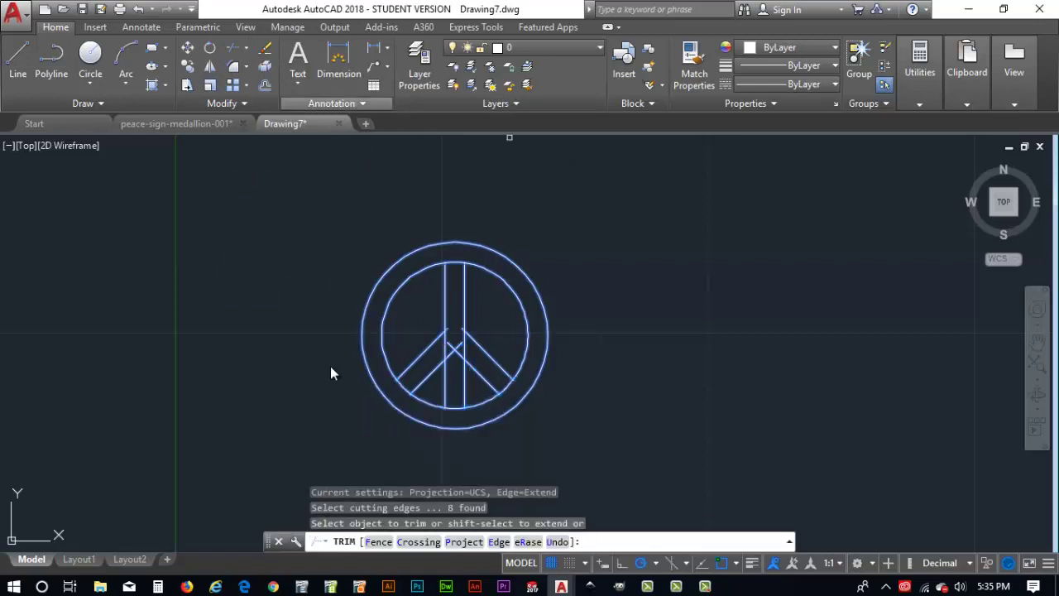
scroll(475, 346, up, 2)
scroll(370, 307, down, 2)
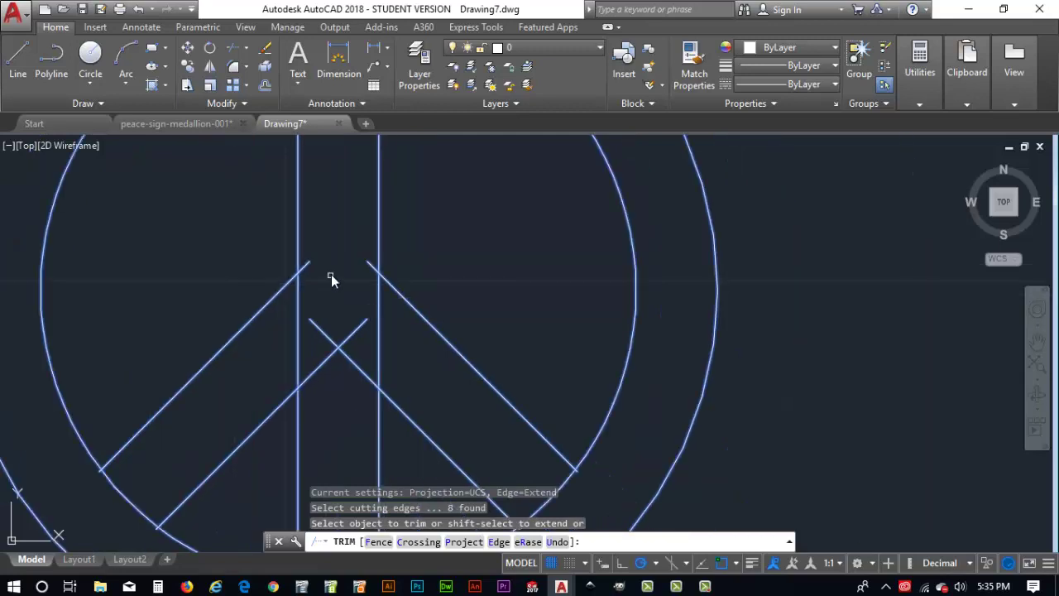
click(326, 334)
click(357, 331)
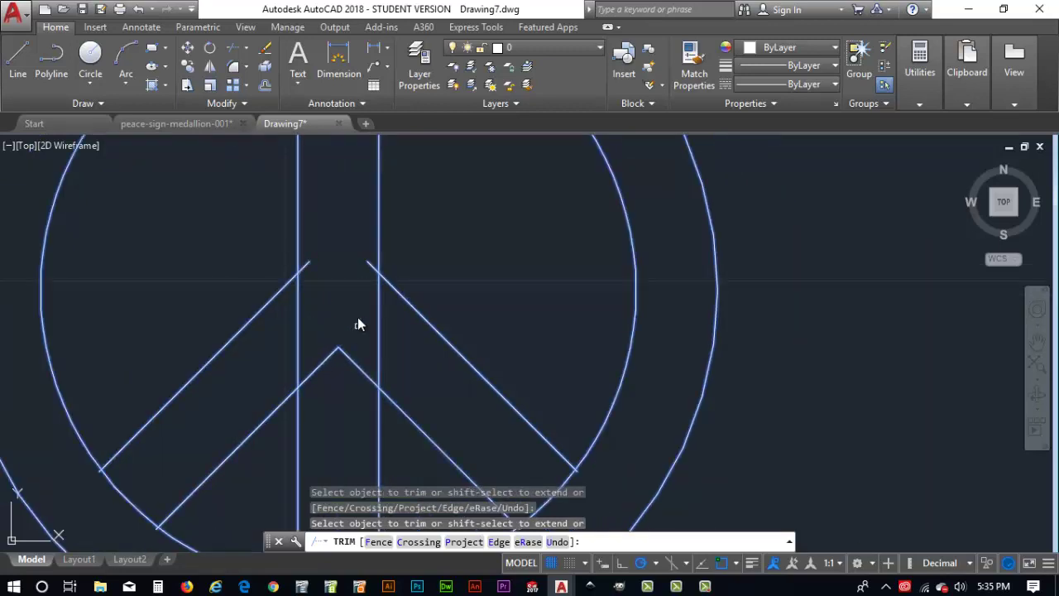
click(306, 266)
click(372, 267)
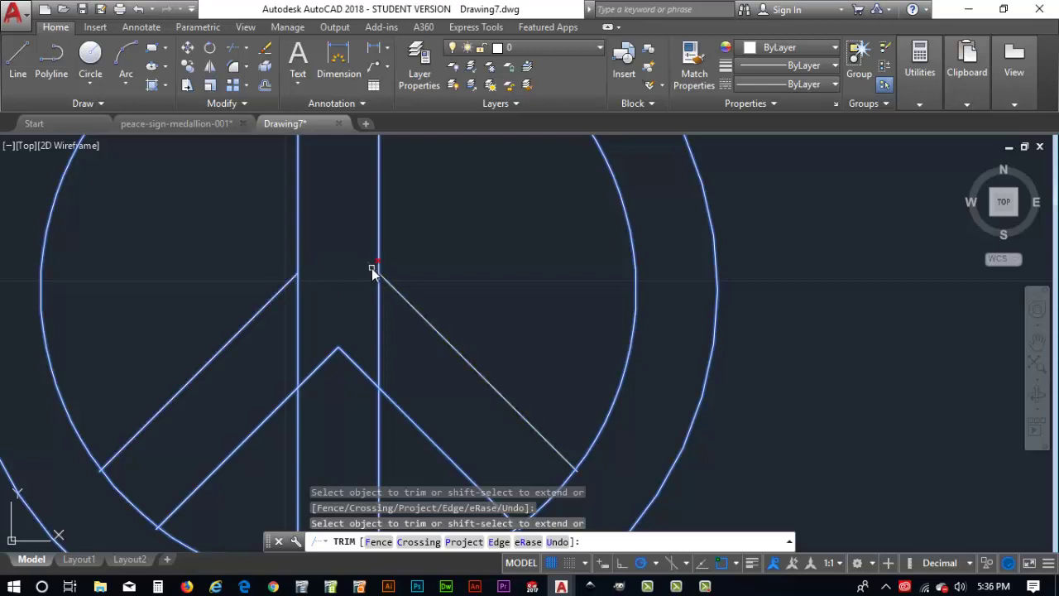
Step: Cut the stem segments inside the arms and the stubs at the lower apex
click(378, 318)
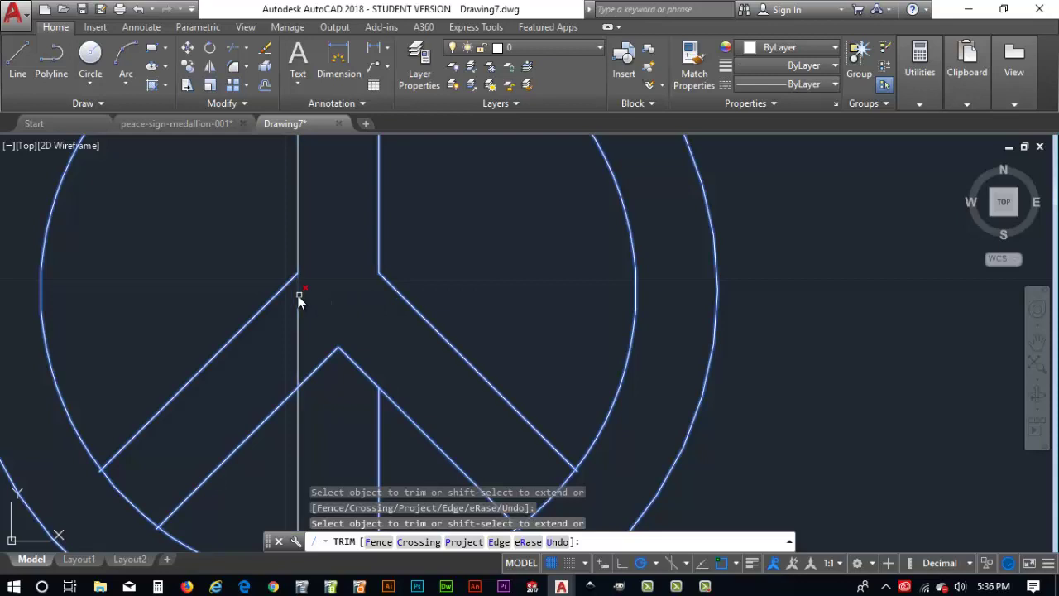
click(298, 340)
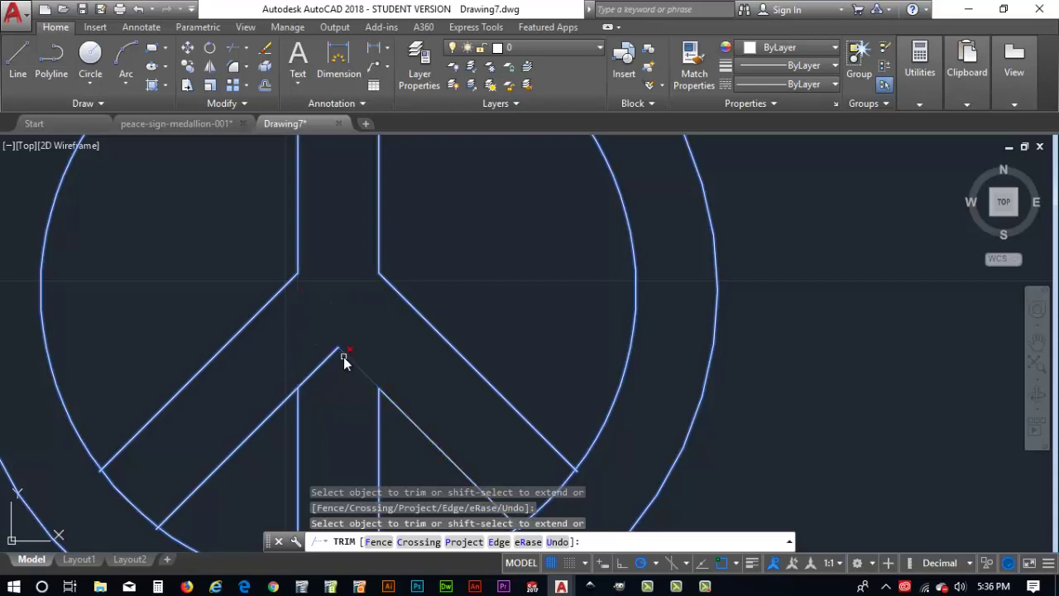
click(344, 357)
click(319, 366)
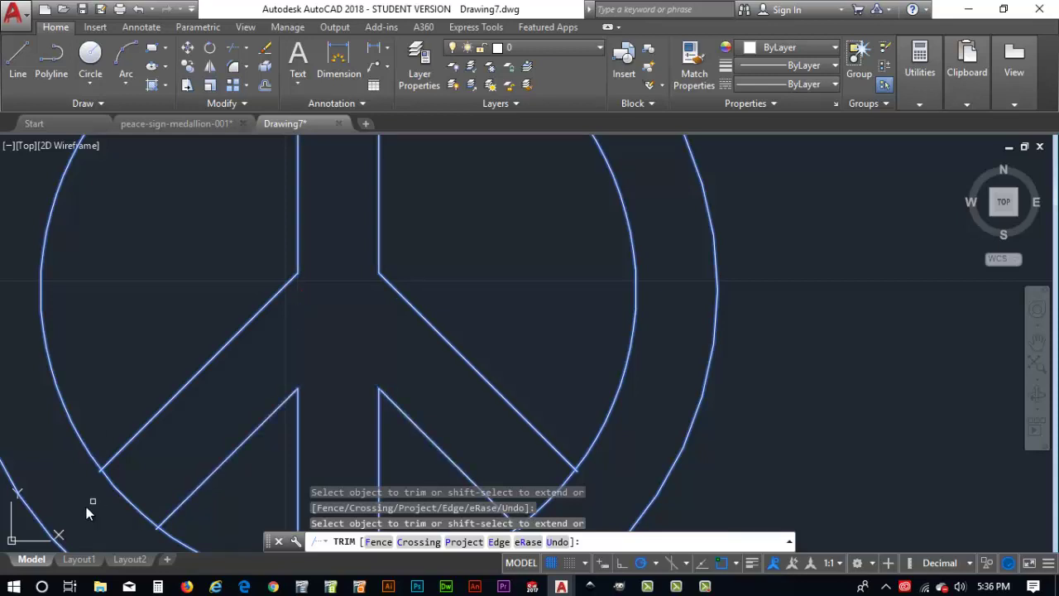
Step: Trim the inner-circle arcs between the strokes and the tiny stubs at the vertices
click(122, 494)
middle_drag(270, 447, 335, 265)
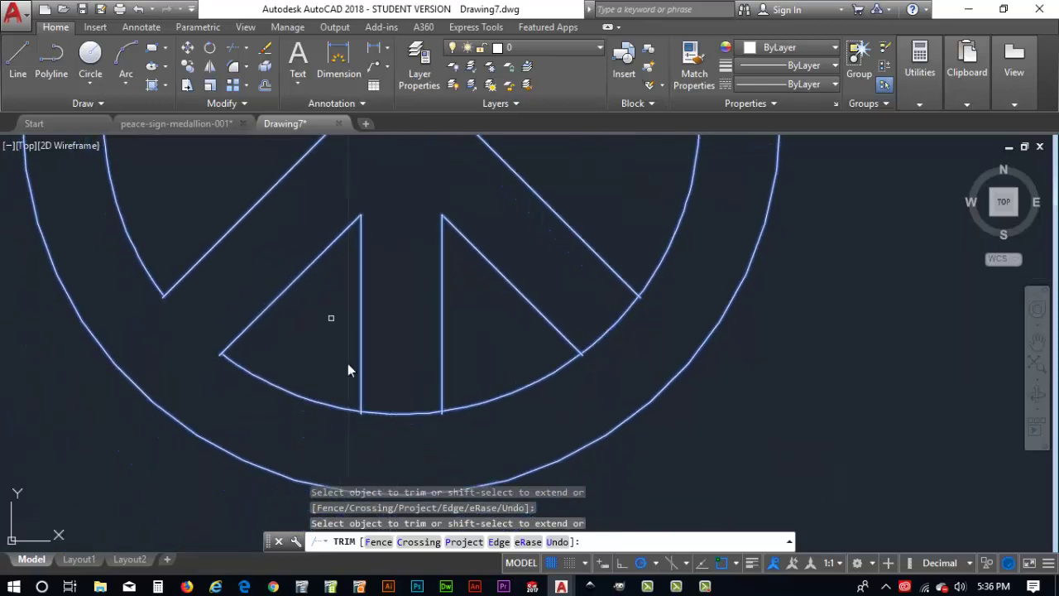
click(401, 413)
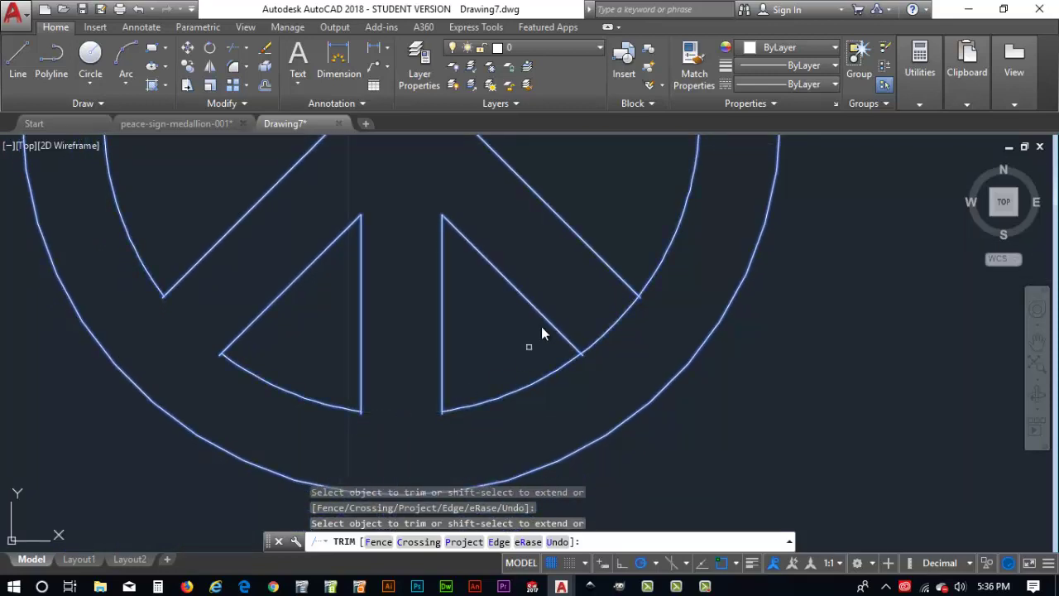
click(611, 330)
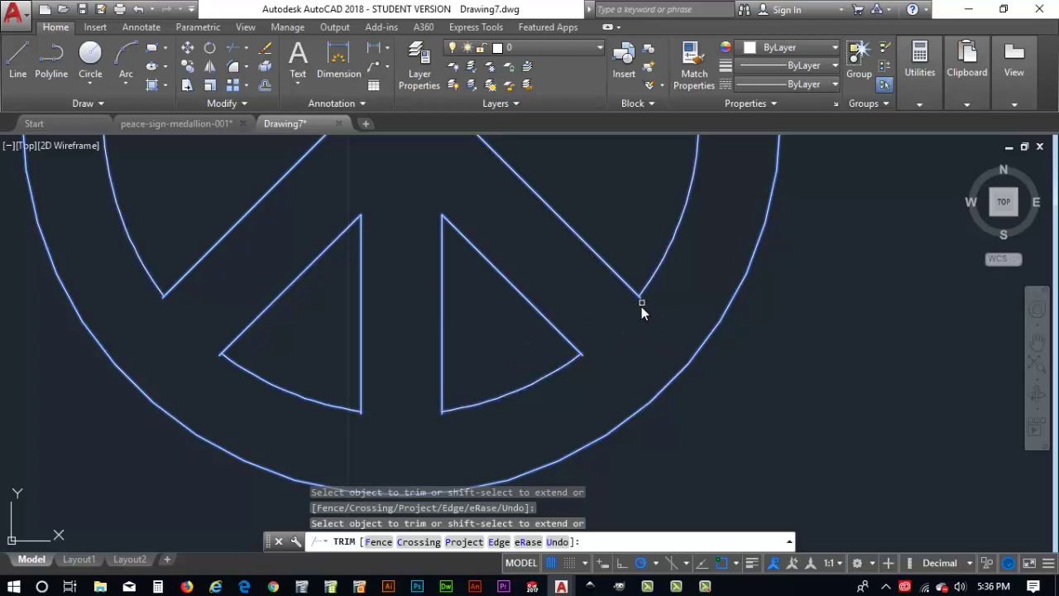
scroll(626, 313, up, 4)
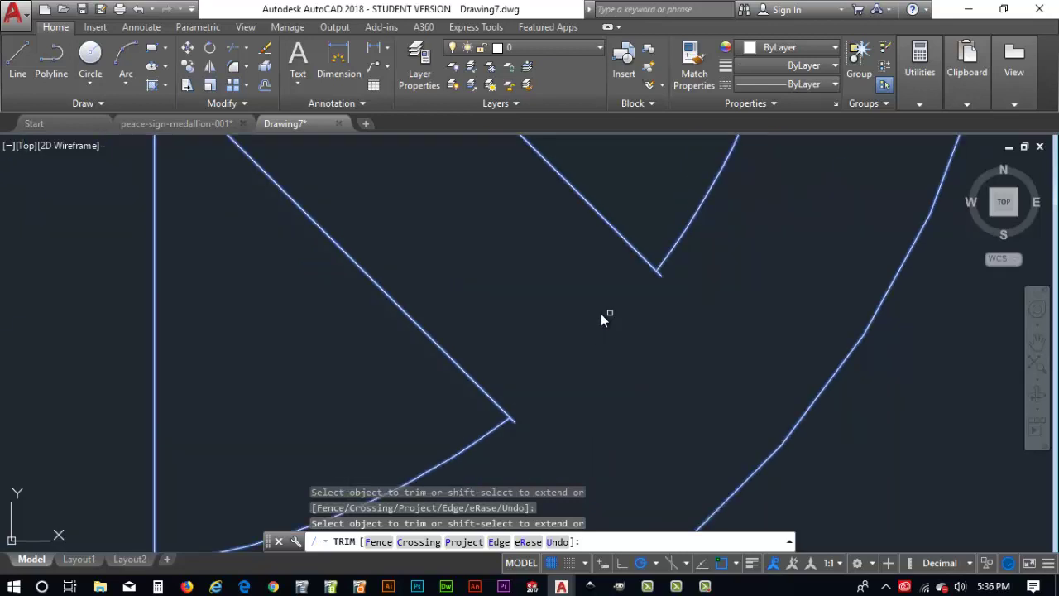
click(661, 278)
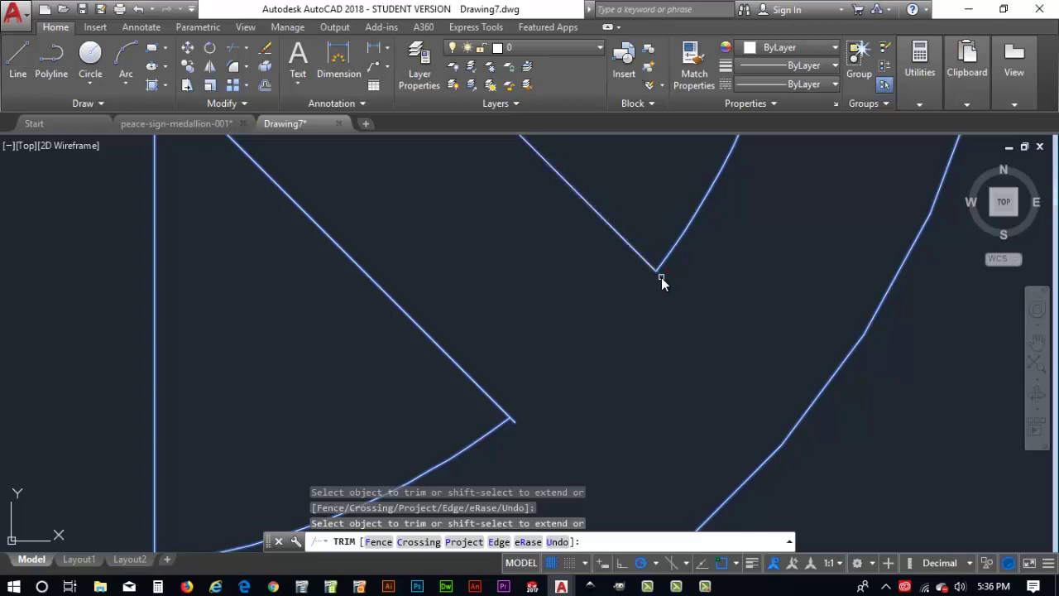
click(518, 427)
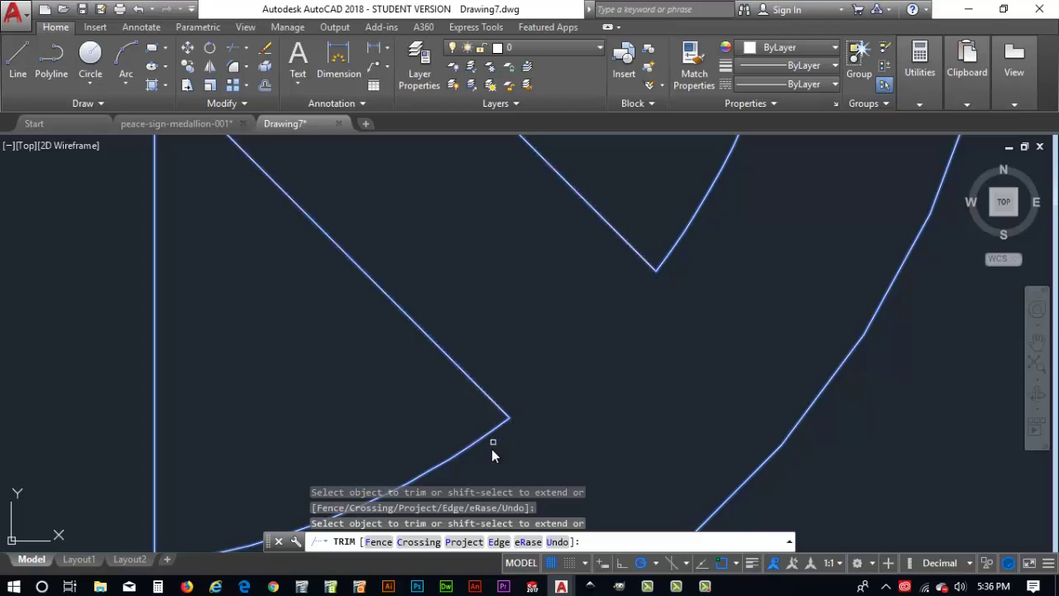
key(Return)
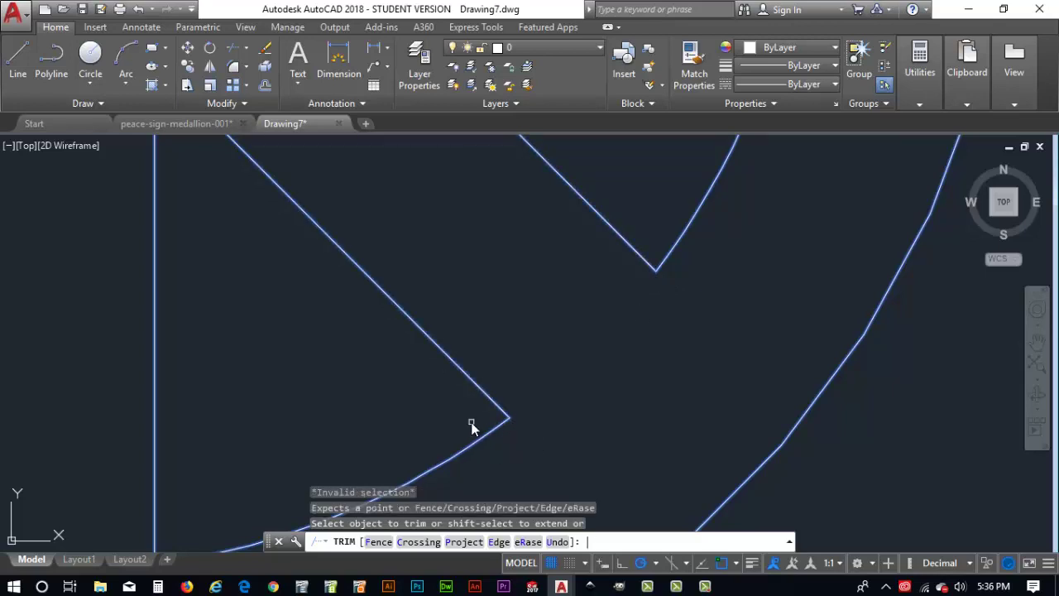
Step: Cancel trimming and Zoom Extents to fit the whole peace sign in view
text(e)
key(Return)
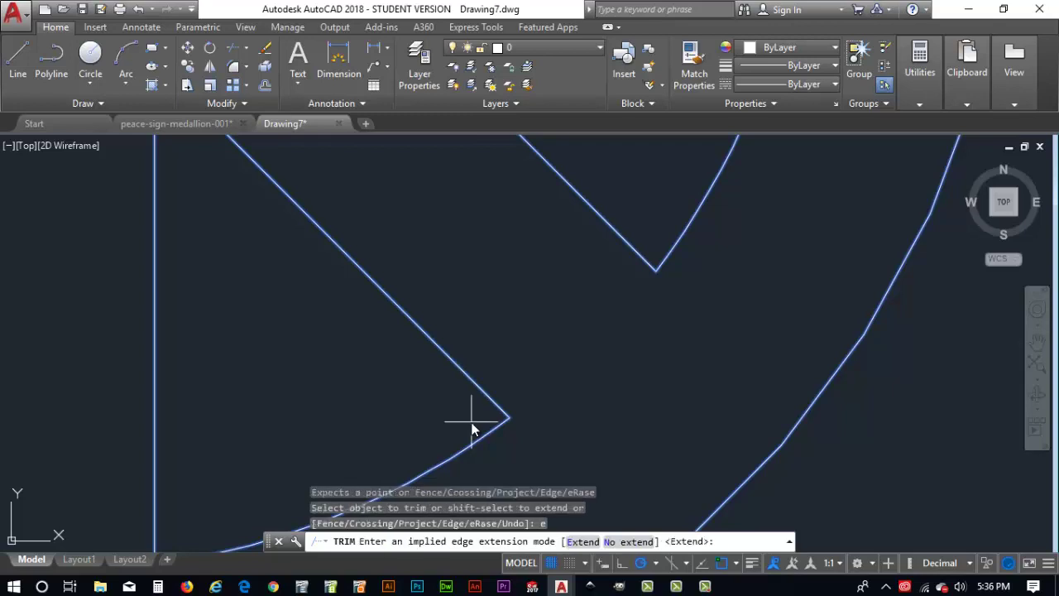
key(Escape)
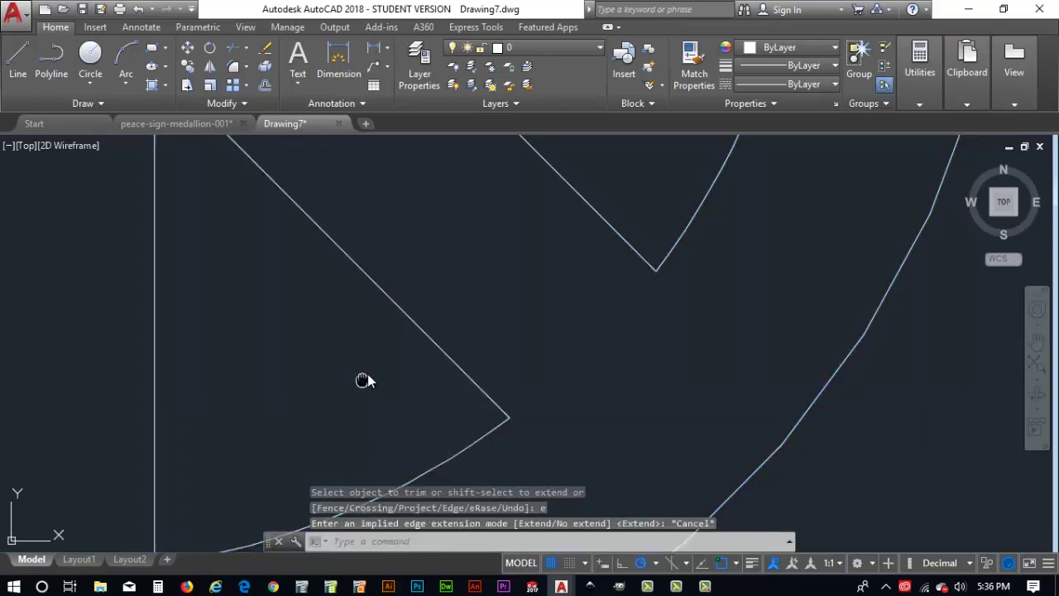
middle_drag(364, 379, 743, 226)
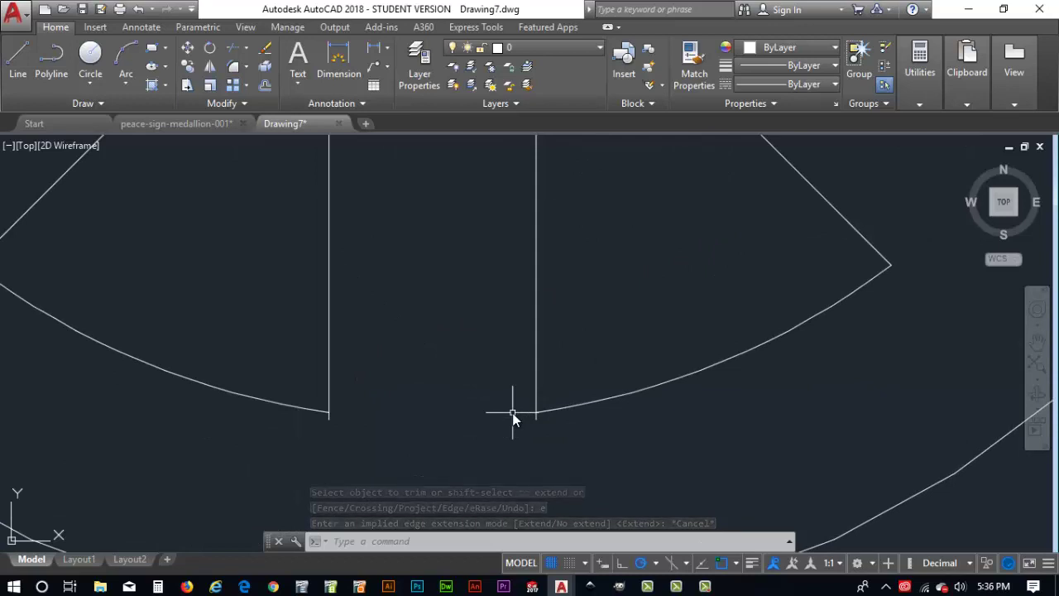
text(z)
key(Return)
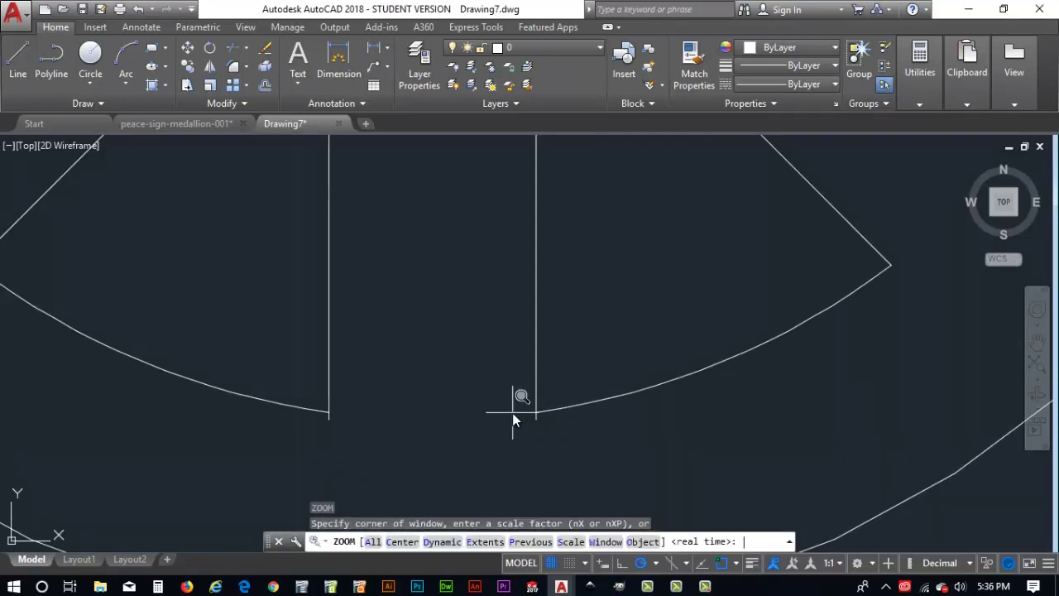
text(e)
key(Return)
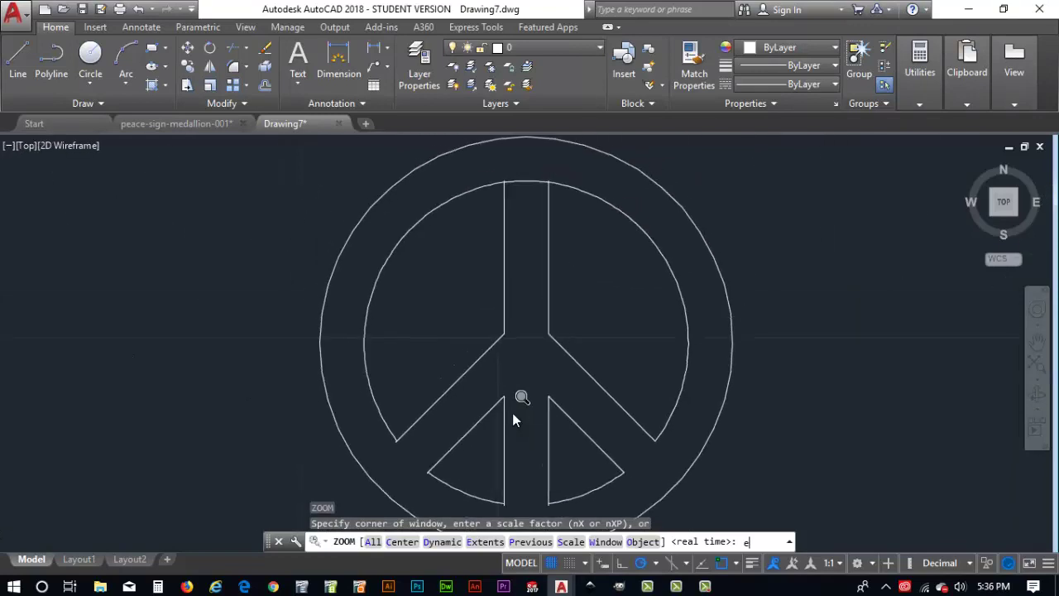
Step: Trim the stubs at the stem's bottom ends and the overshoots at the wedge vertices
key(ctrl+a)
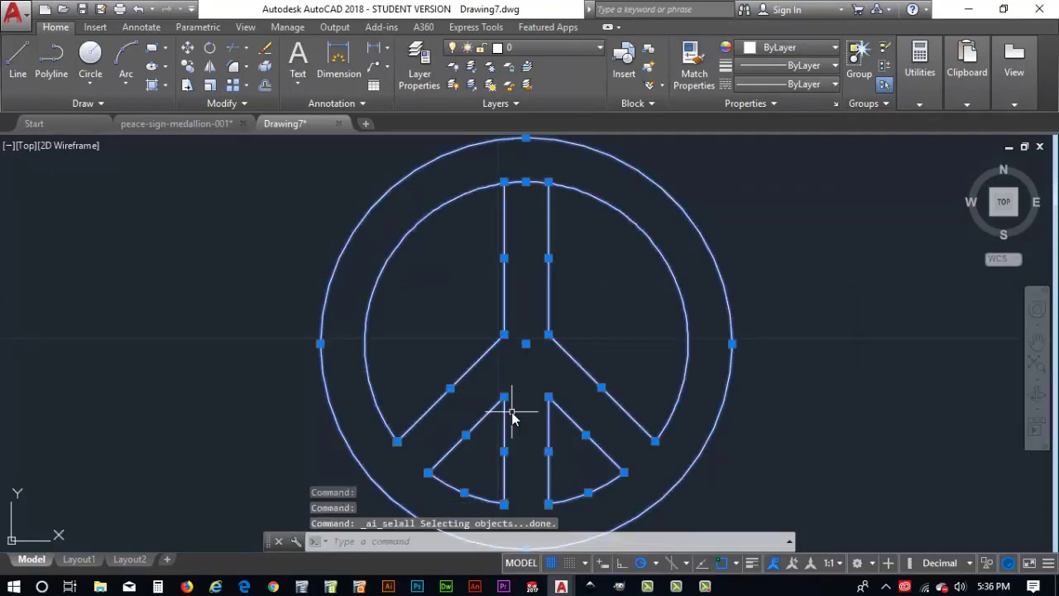
text(tr)
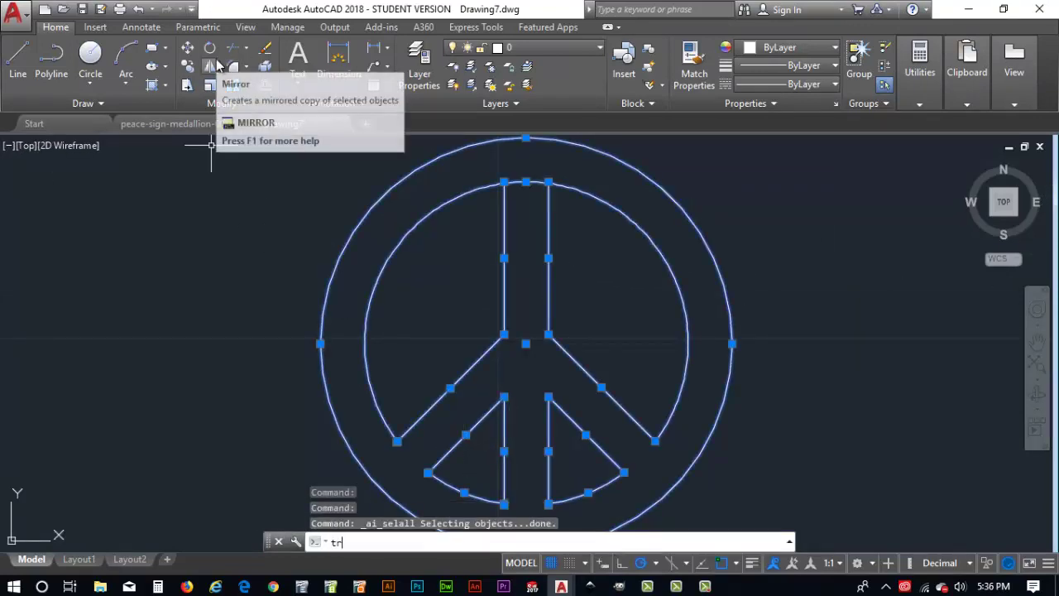
key(Return)
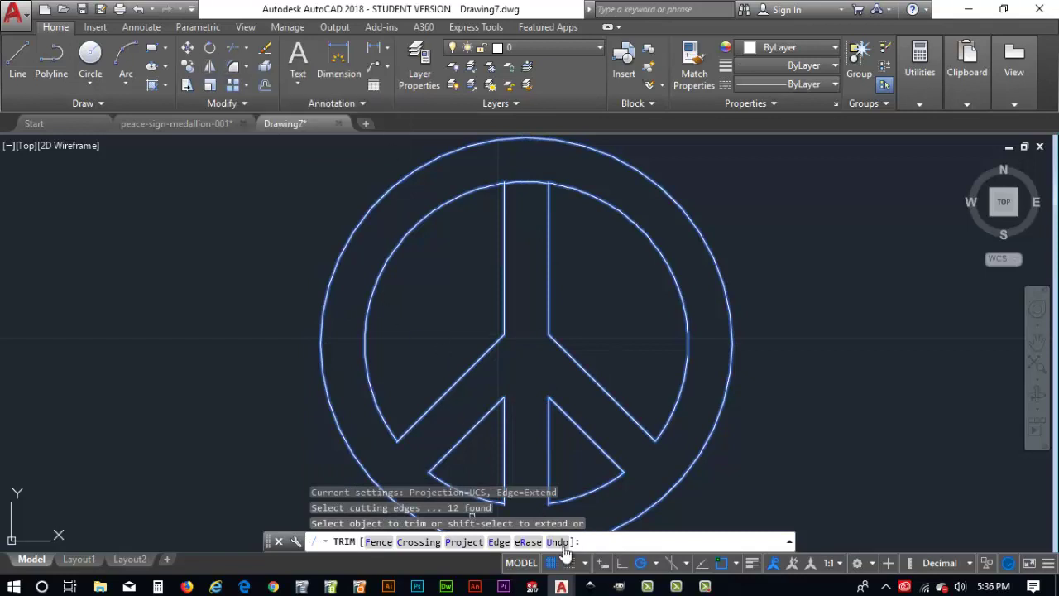
scroll(501, 382, up, 6)
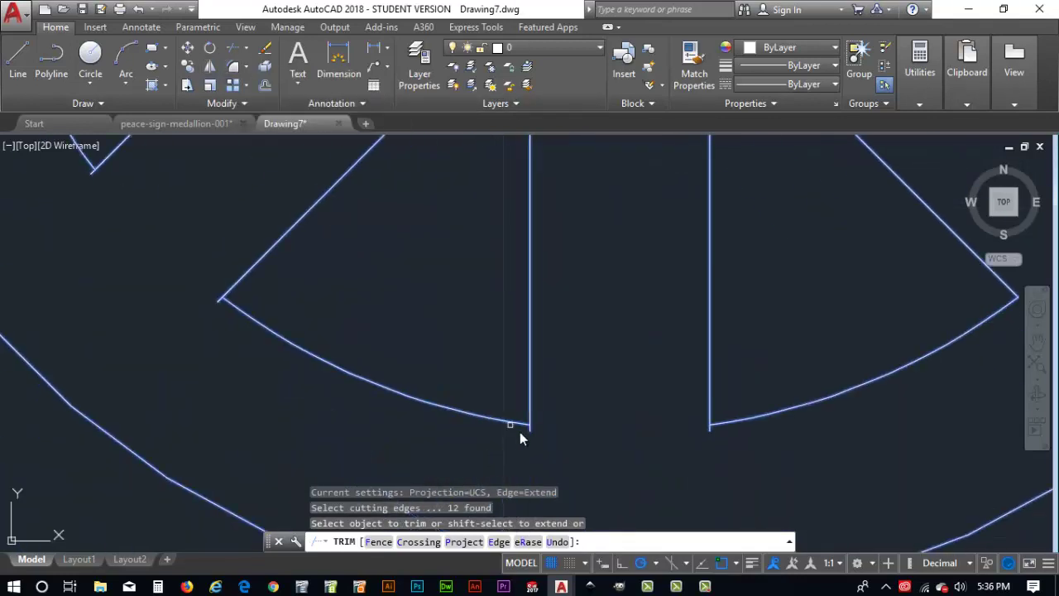
click(528, 429)
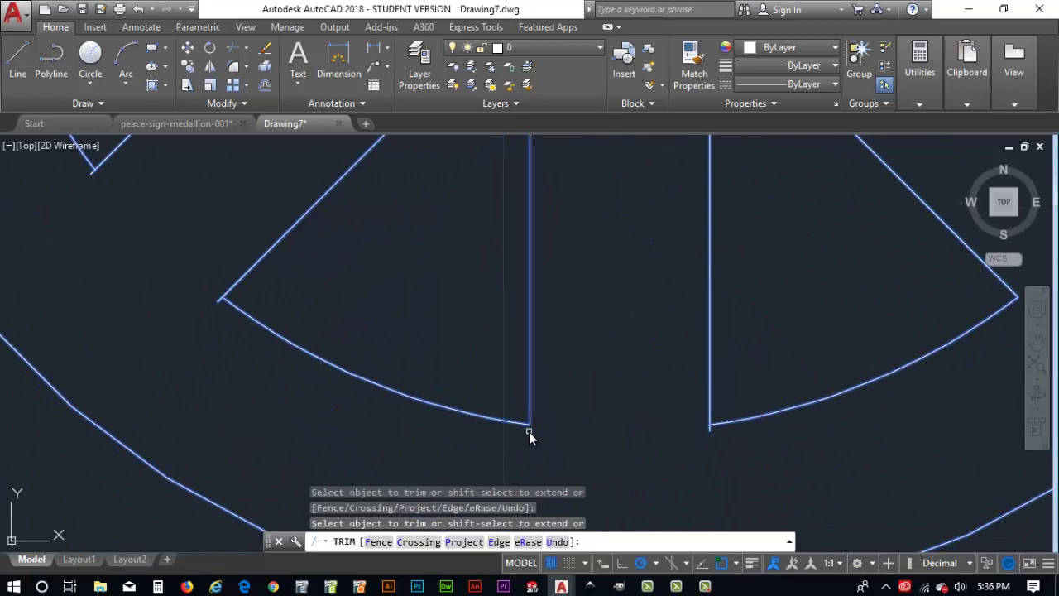
click(708, 433)
click(218, 301)
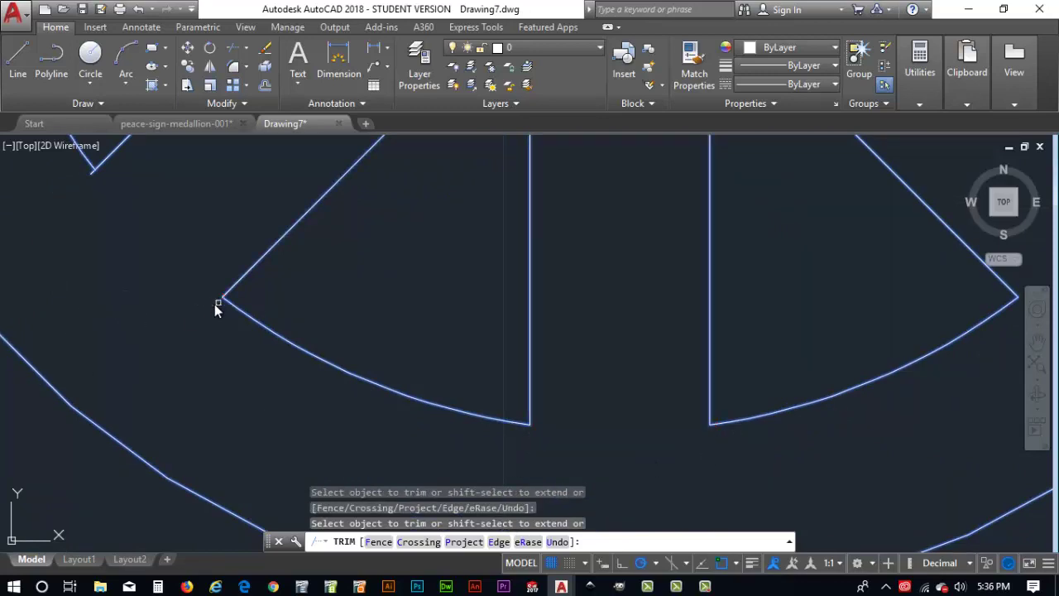
click(89, 177)
Step: Trim away the inner arc between the stem lines at the top and the stub above it
mouse_move(761, 451)
middle_down()
mouse_move(340, 406)
mouse_move(268, 425)
mouse_move(212, 511)
mouse_move(572, 500)
middle_up()
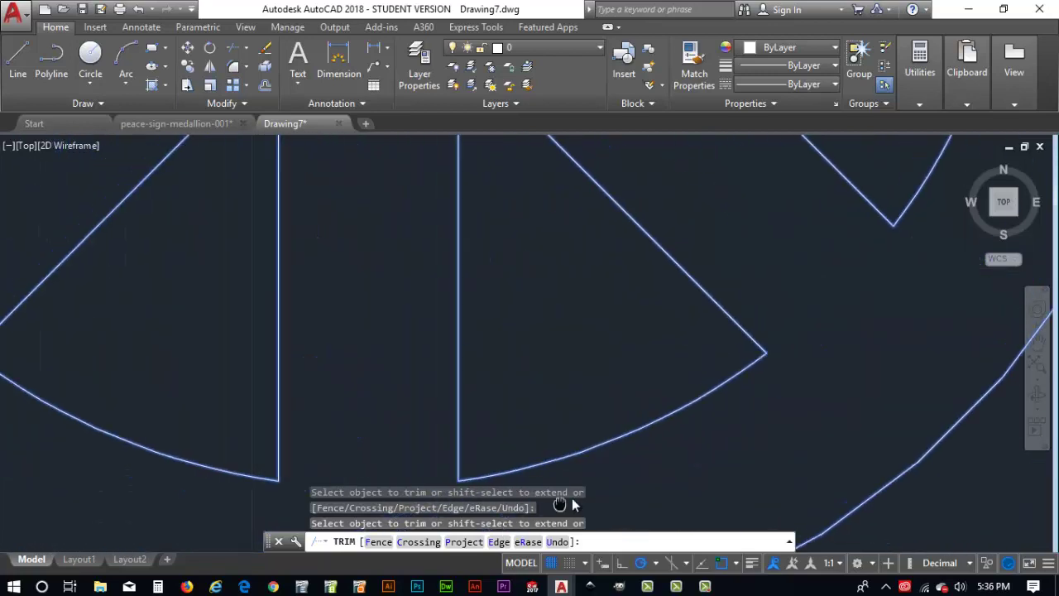
scroll(447, 315, down, 5)
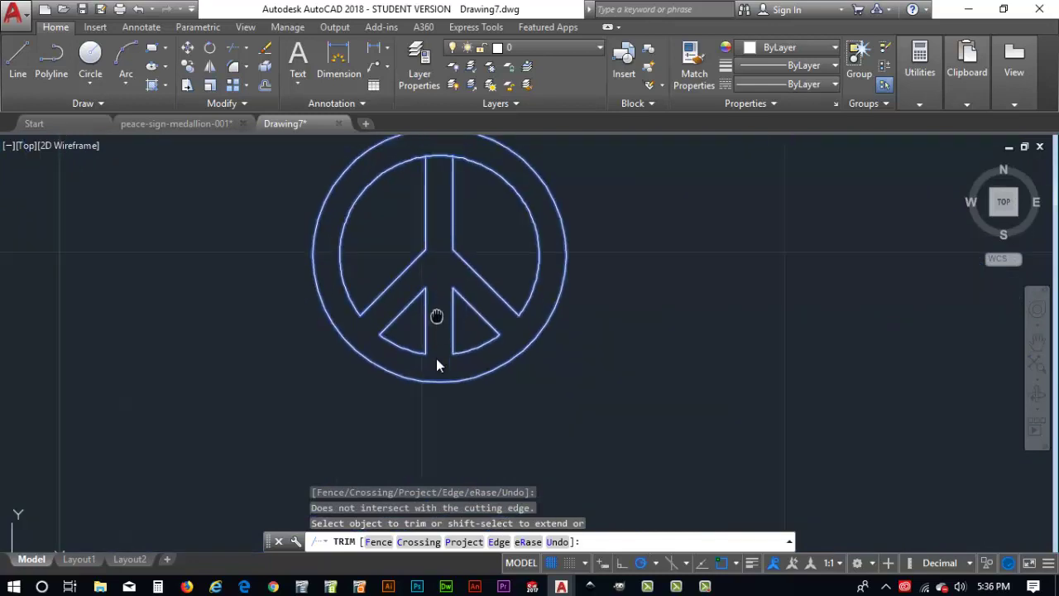
middle_drag(436, 316, 439, 372)
scroll(449, 359, up, 5)
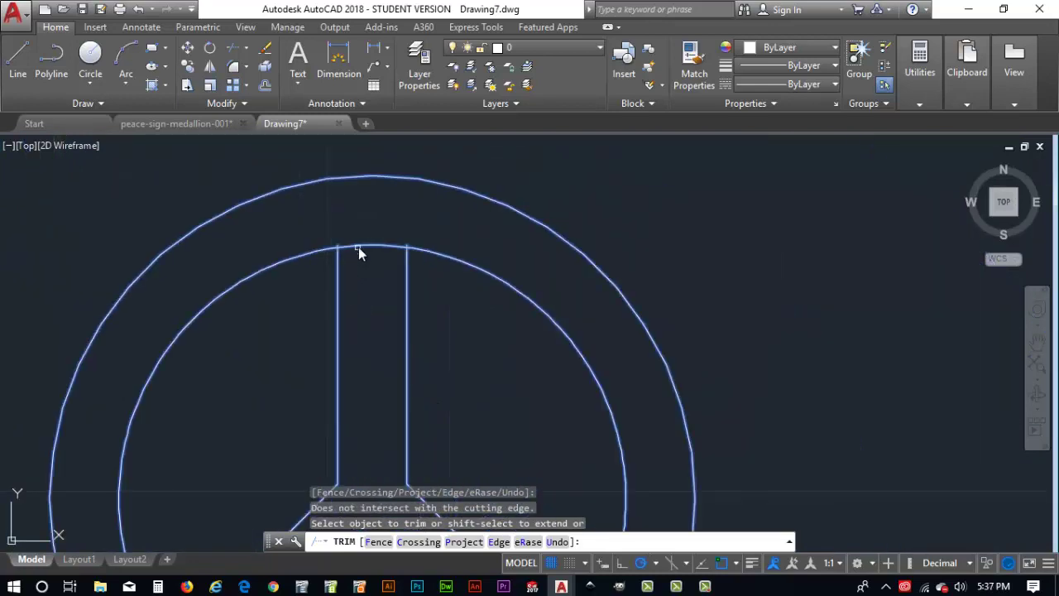
click(369, 248)
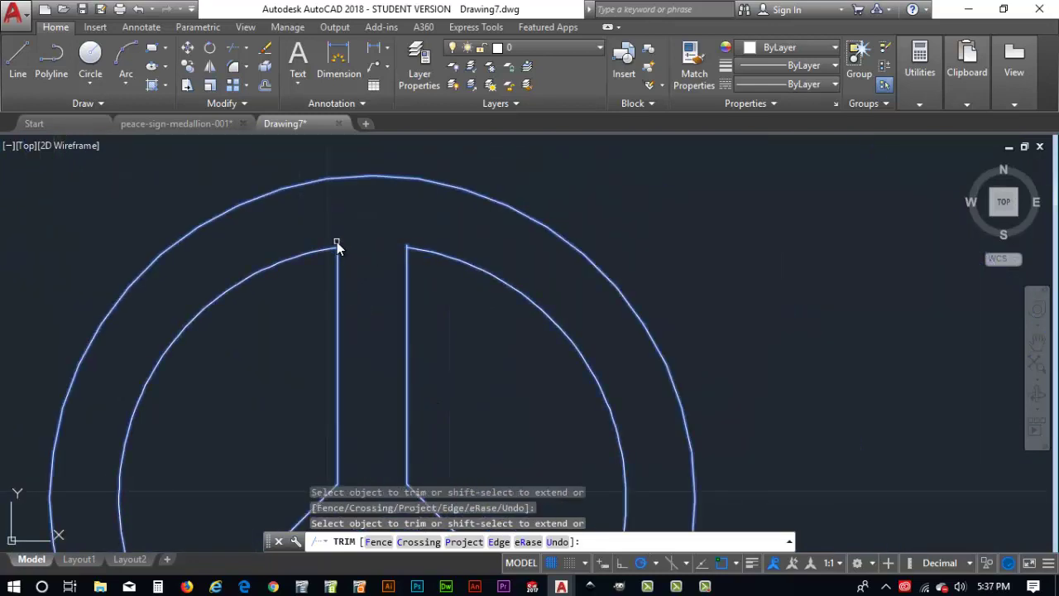
scroll(337, 245, up, 8)
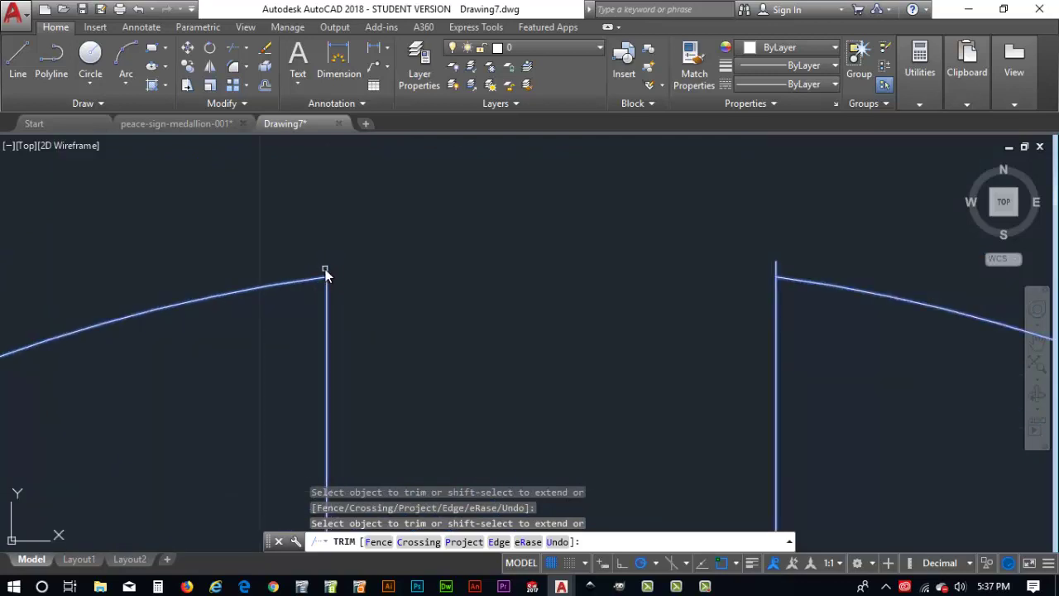
click(777, 267)
Step: End TRIM and Zoom Extents (Z, E) to frame the complete trimmed medallion
key(Escape)
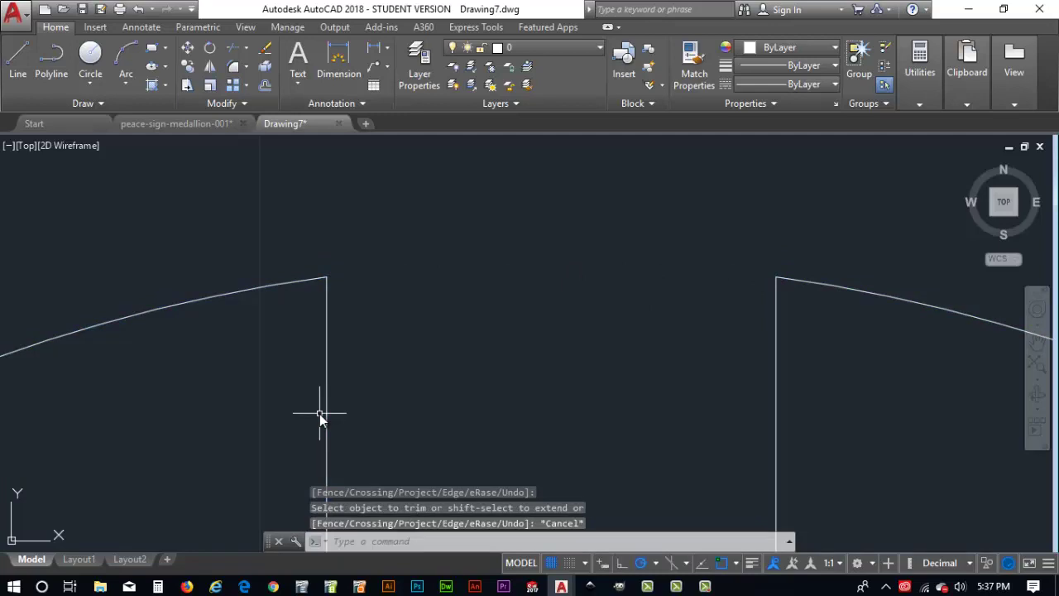
text(x)
key(BackSpace)
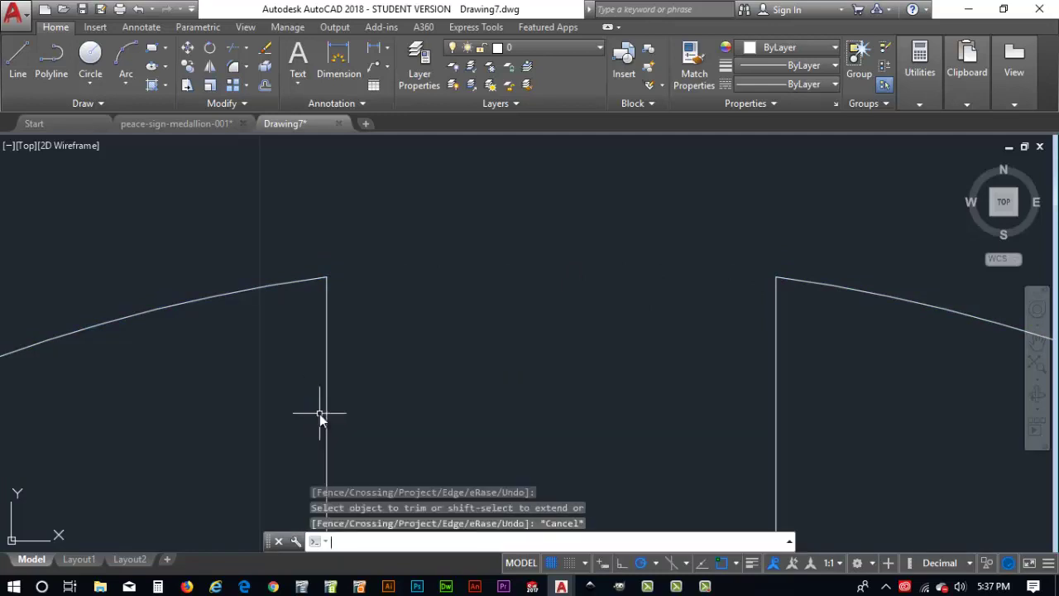
text(z)
key(Return)
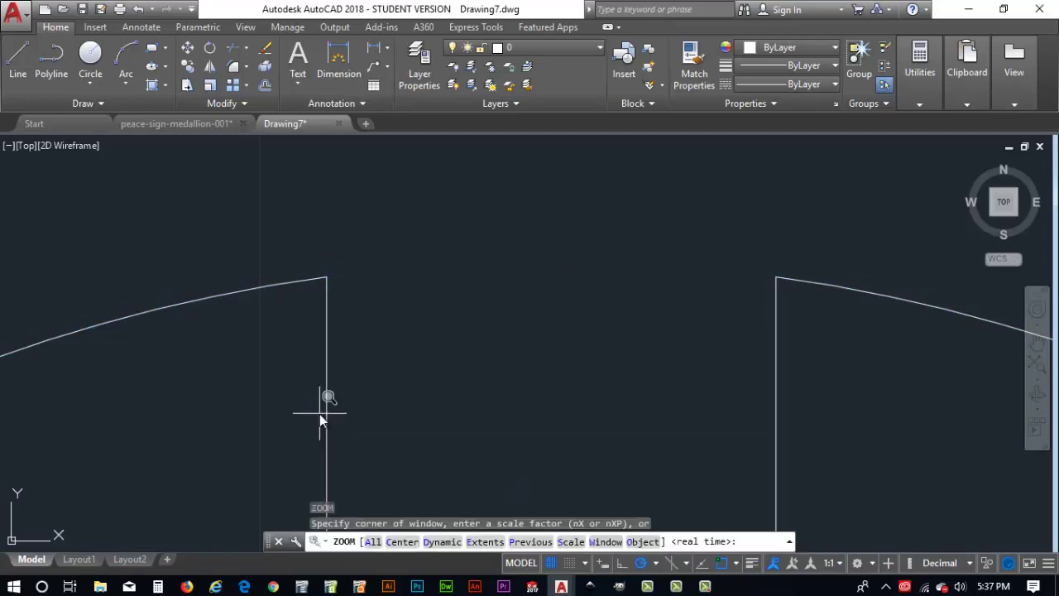
text(e)
key(Return)
scroll(536, 344, down, 2)
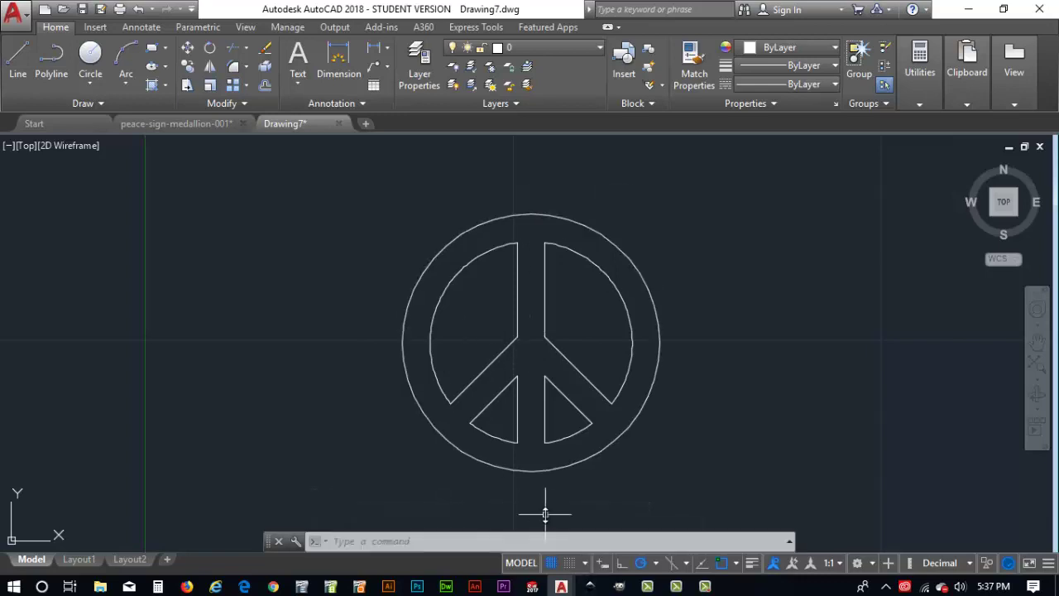
Step: Draw a 0.25-radius circle at the outer ring's top quadrant, then undo it
text(c)
key(Return)
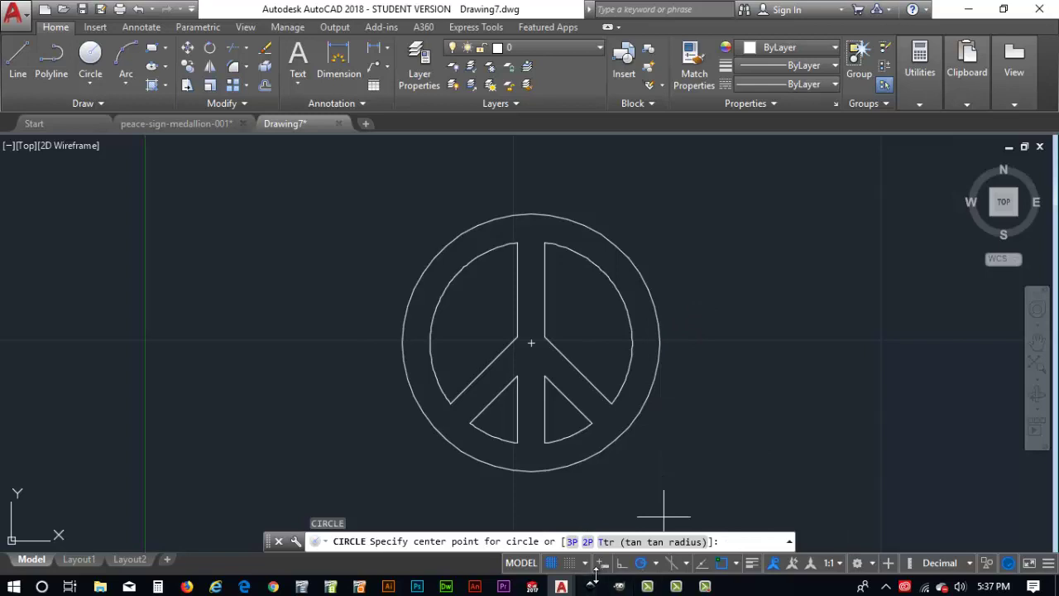
click(531, 225)
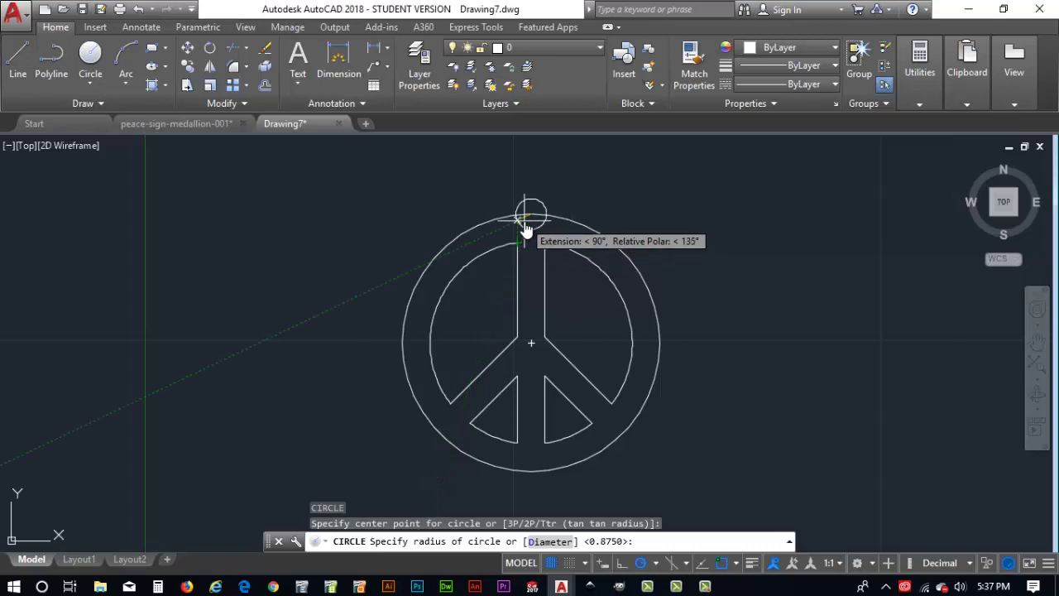
text(.25)
key(Return)
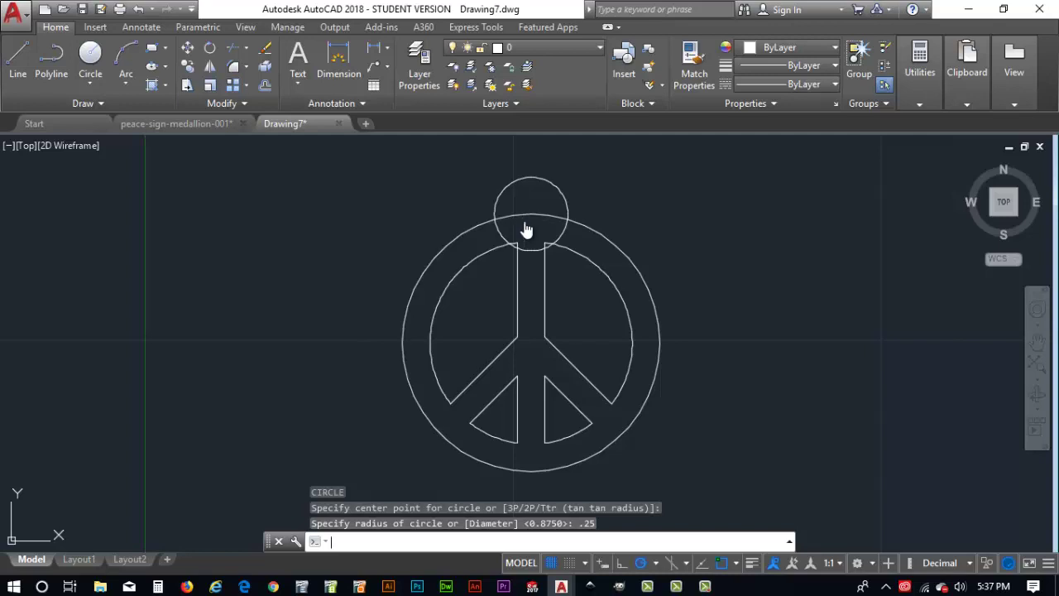
key(ctrl+z)
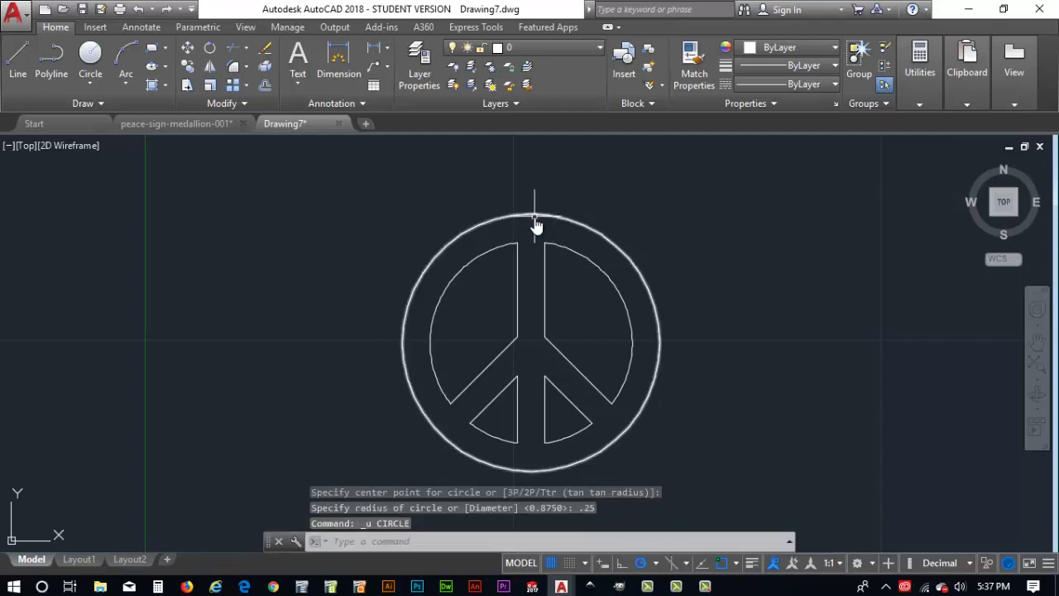
Step: Draw the 0.1875-radius tab circle centred on the outer ring's top quadrant
text(c)
key(Return)
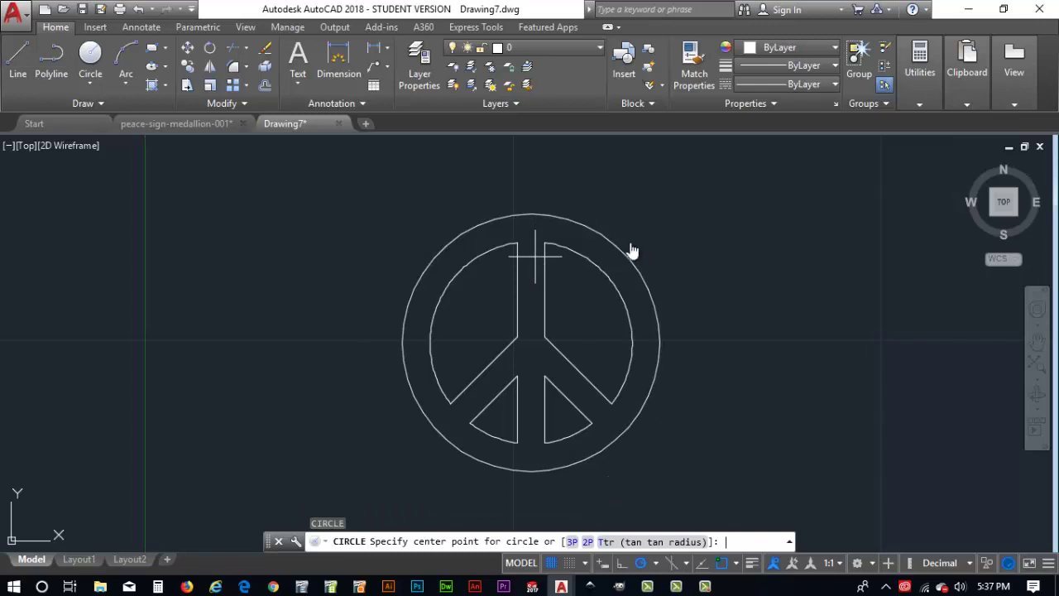
click(531, 222)
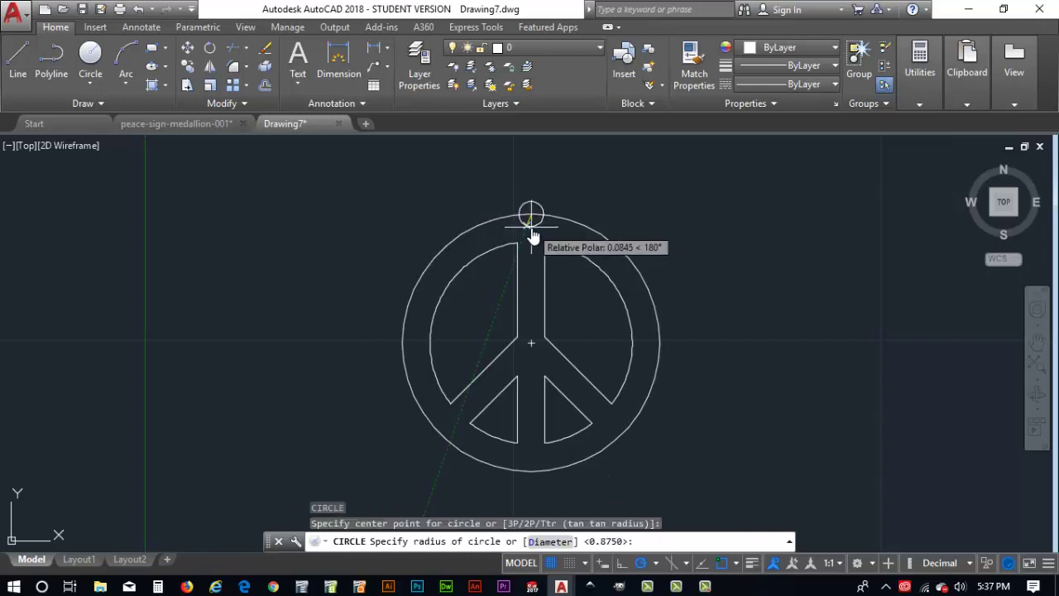
text(.1875)
key(Return)
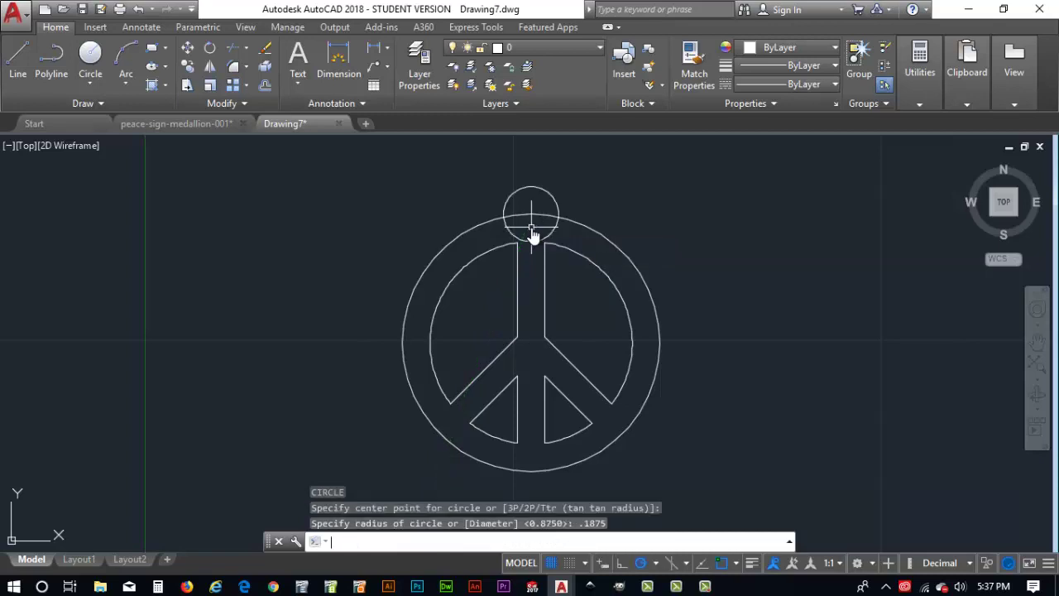
scroll(534, 227, down, 2)
scroll(532, 225, up, 4)
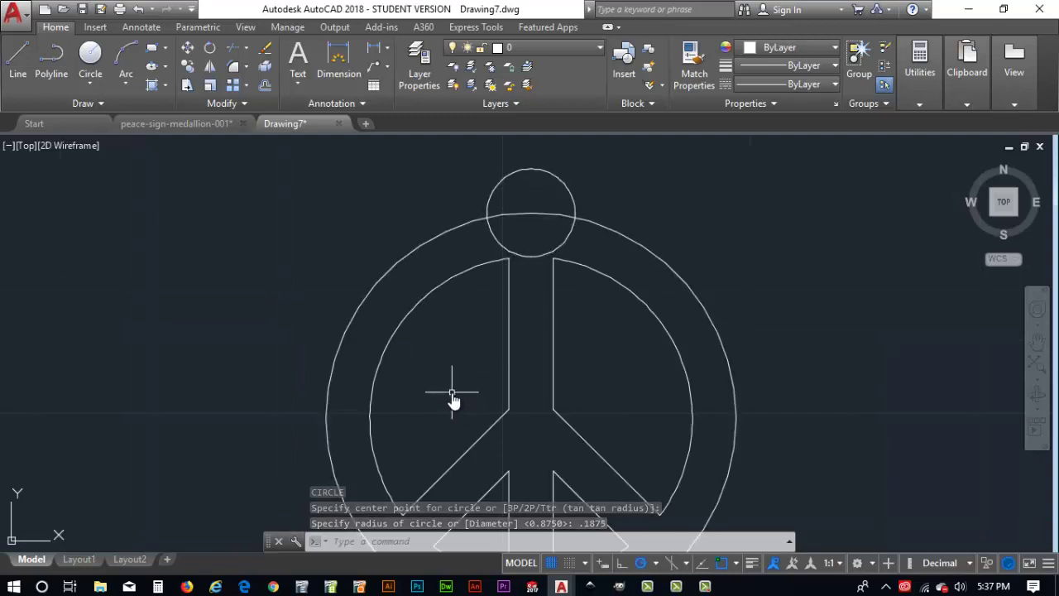
Step: Draw a 0.0625-radius hole circle at the tab circle's centre
text(c)
key(BackSpace)
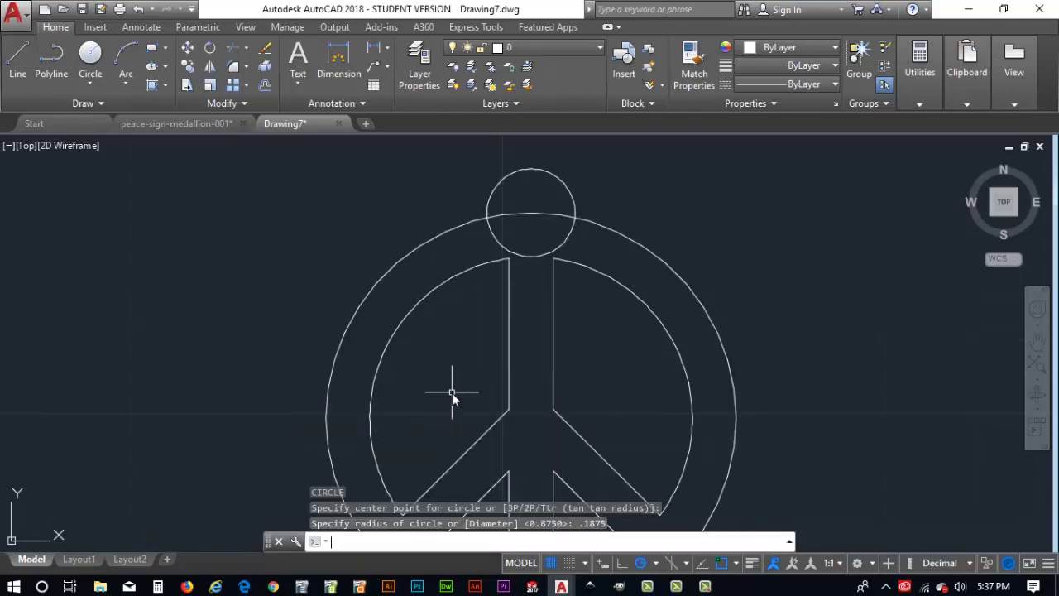
key(Return)
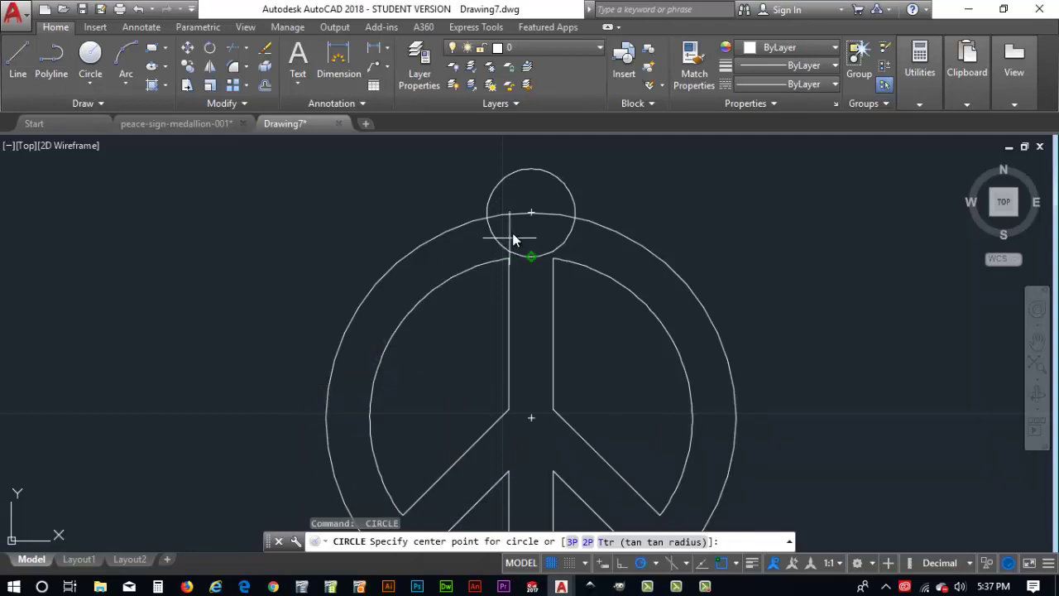
click(534, 220)
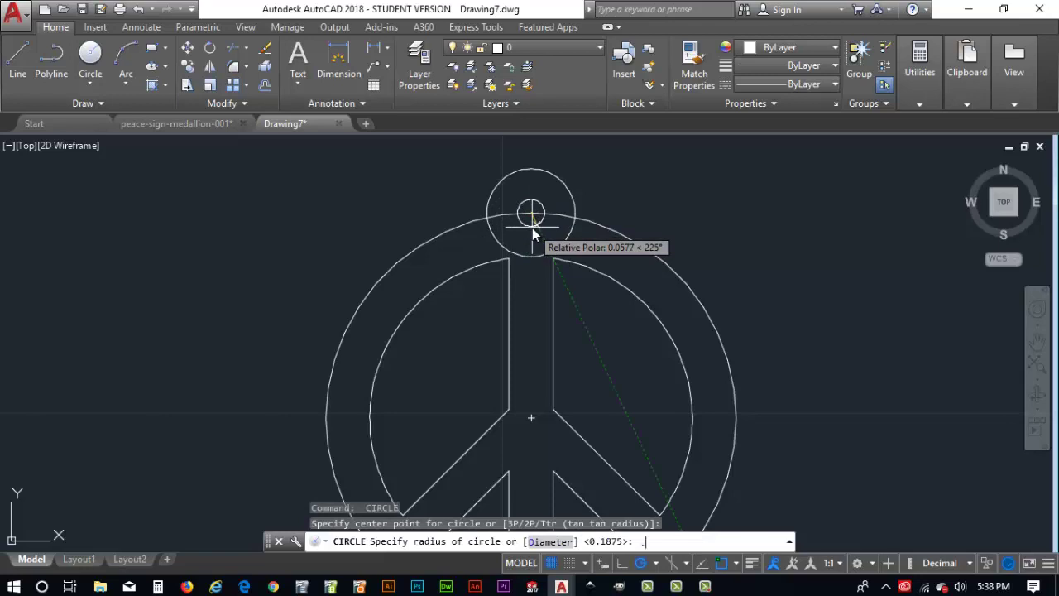
text(.0625)
key(Return)
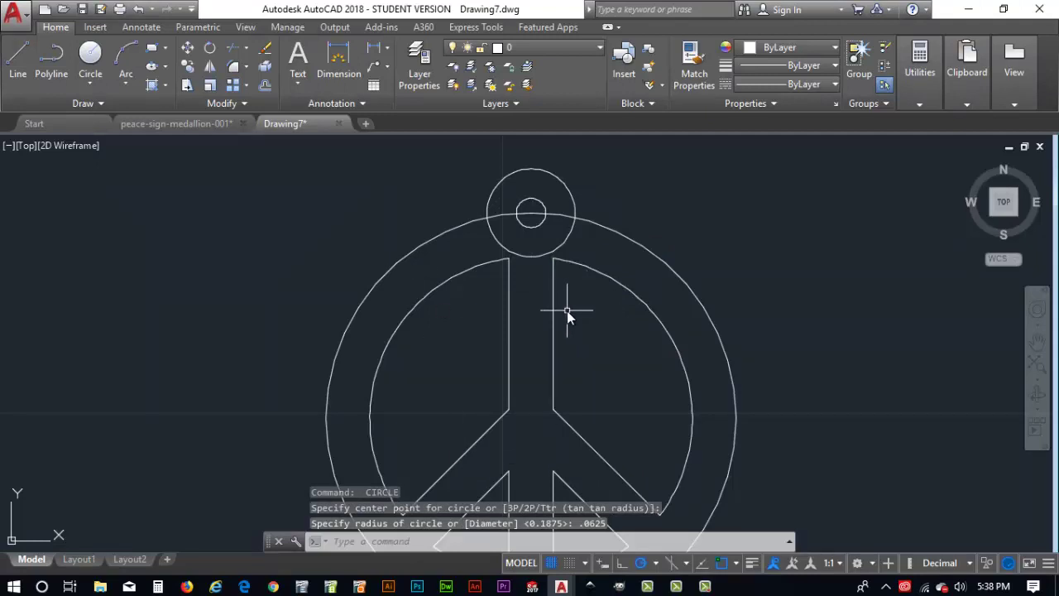
Step: Trim the outer-ring pieces inside the tab and the tab arc below it
click(794, 403)
click(424, 145)
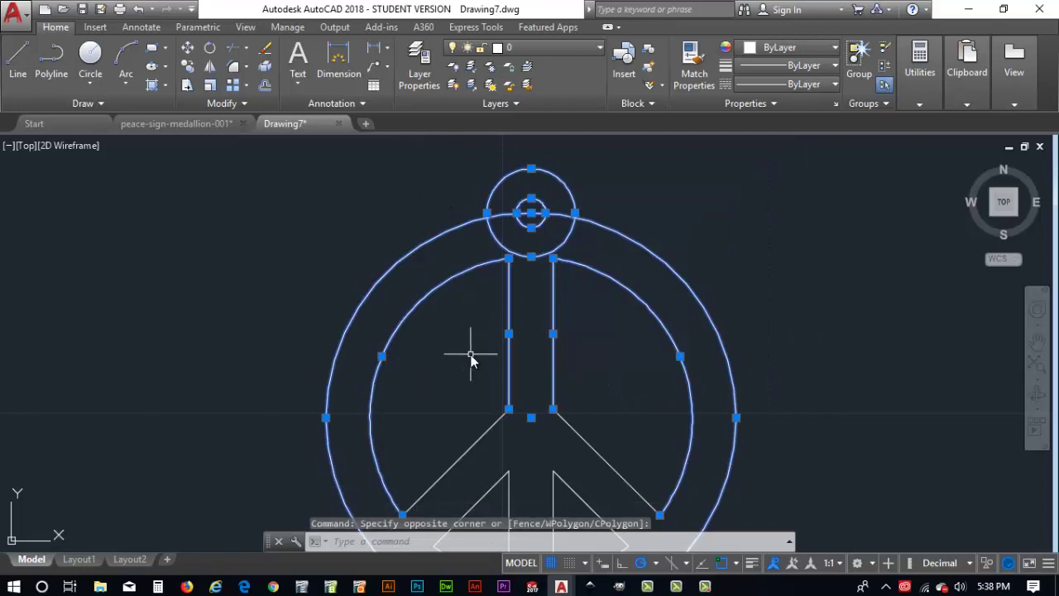
text(tr)
key(Return)
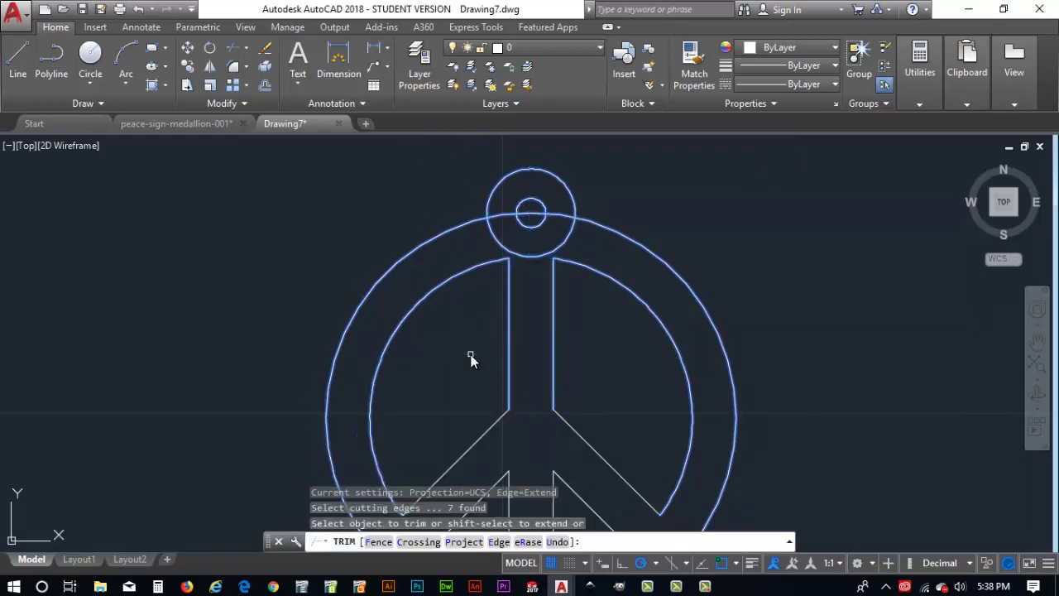
click(560, 219)
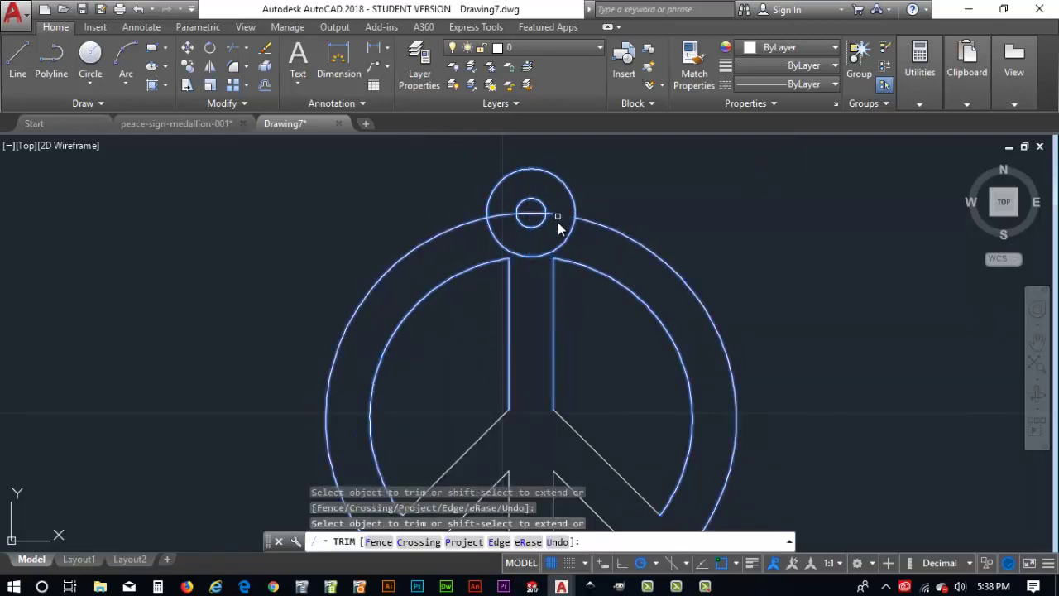
click(490, 217)
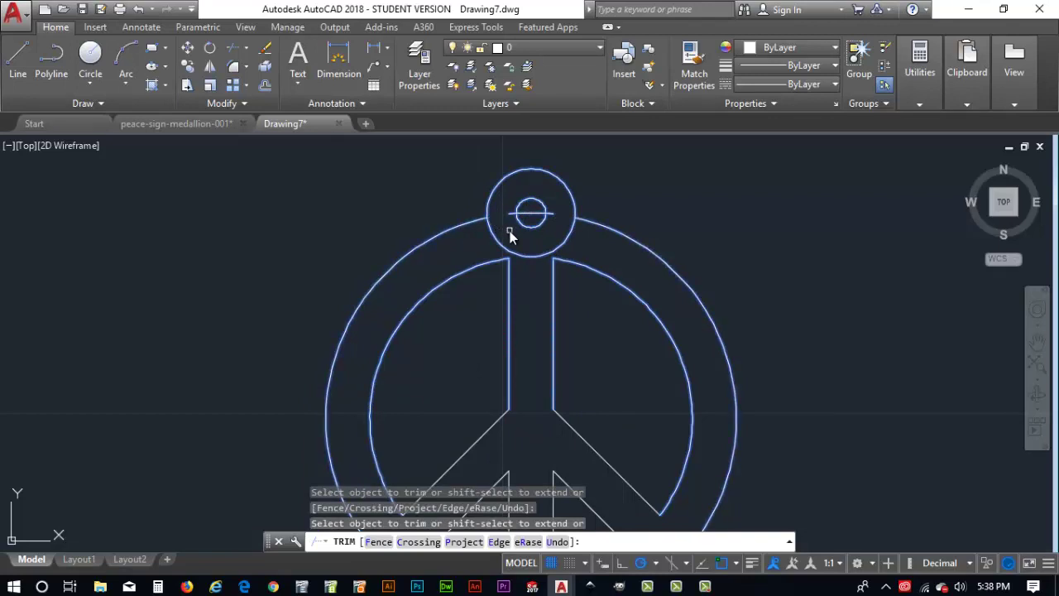
click(519, 255)
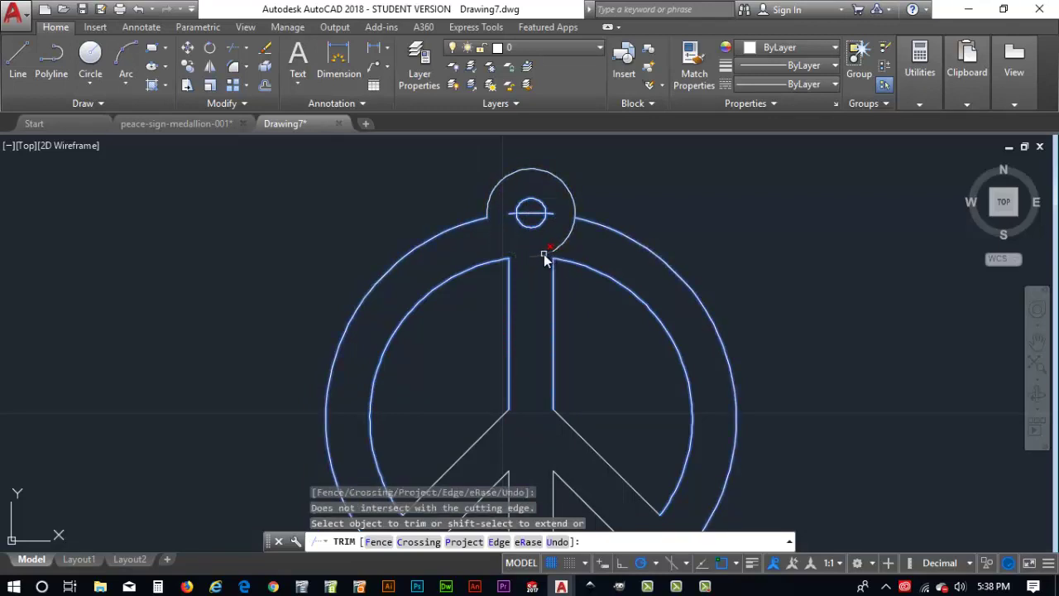
click(559, 246)
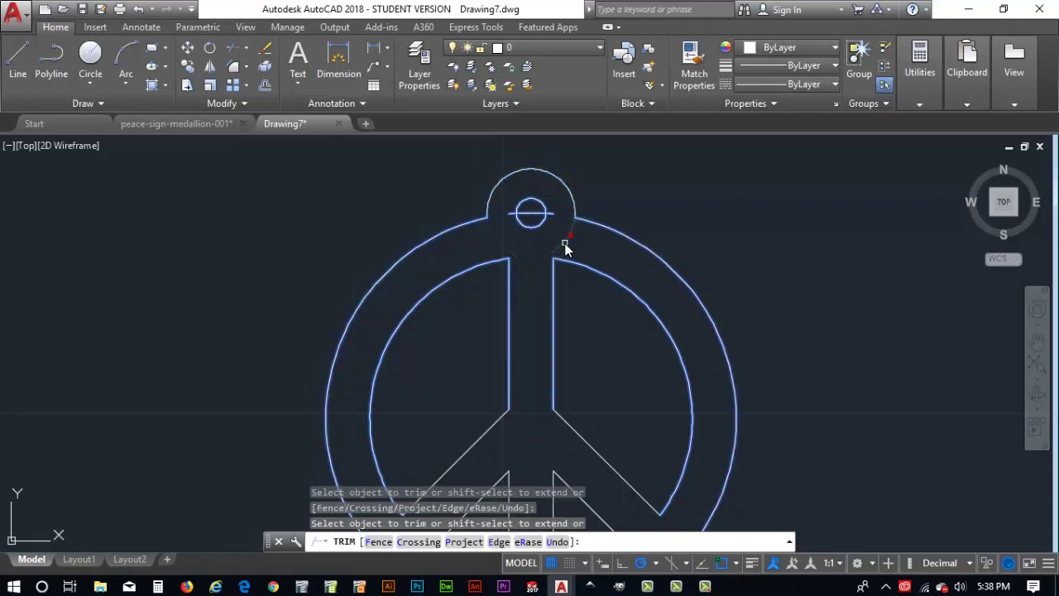
Step: Trim the line segment inside the hole, then delete the stray segment beside it
click(534, 213)
scroll(547, 220, up, 5)
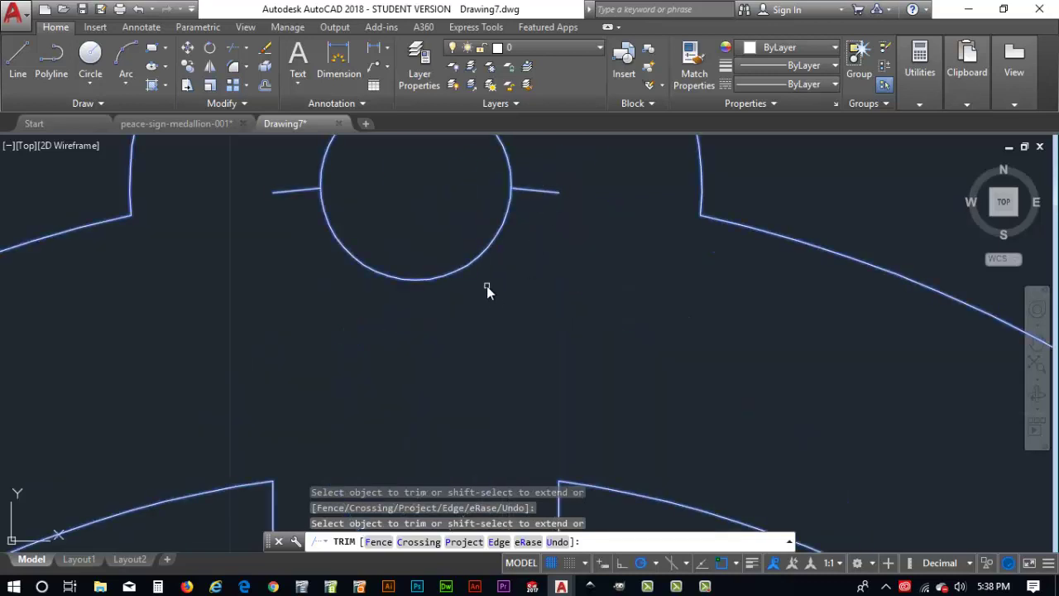
scroll(483, 288, down, 5)
key(Escape)
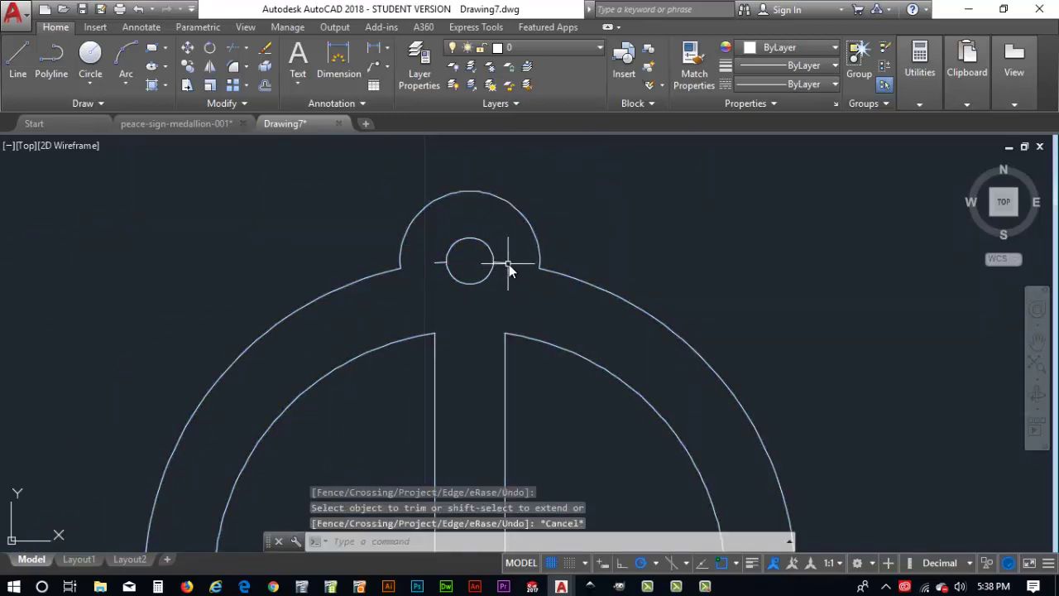
click(501, 263)
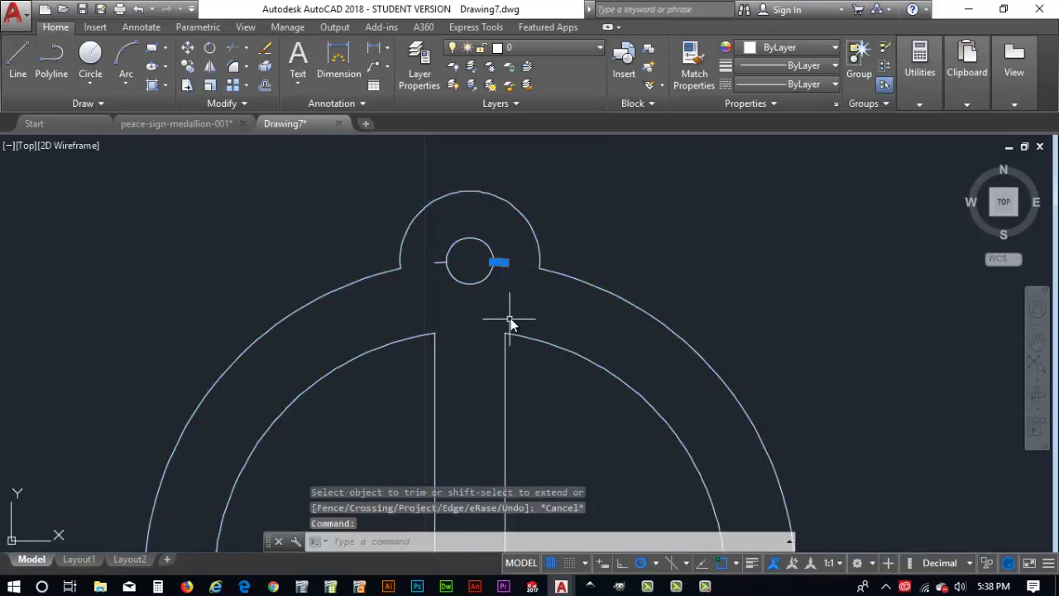
key(Delete)
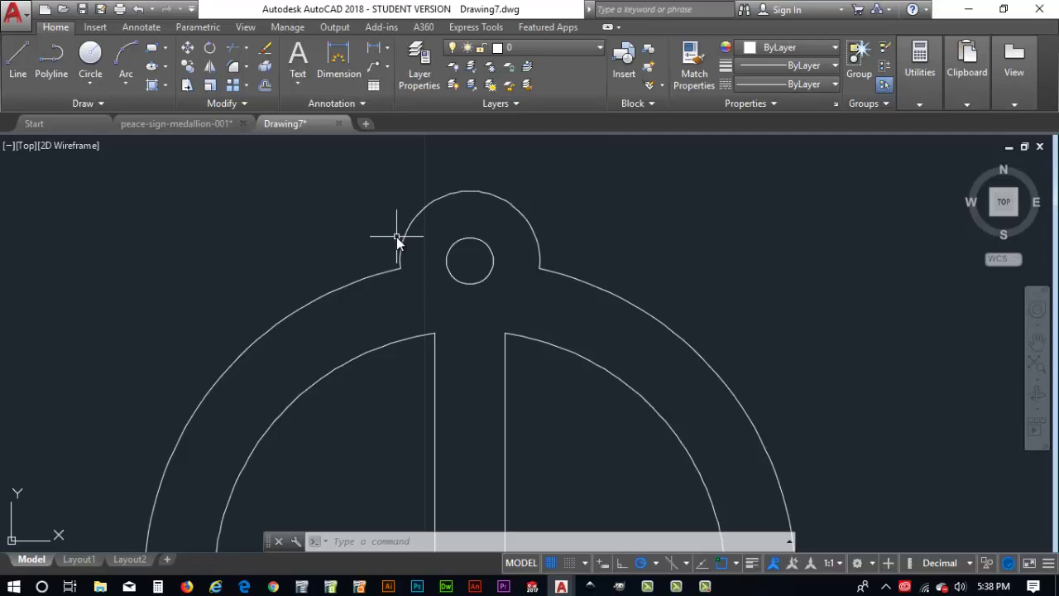
Step: Set the fillet radius to 0.0625 and round the left joint between outer ring and tab
click(236, 71)
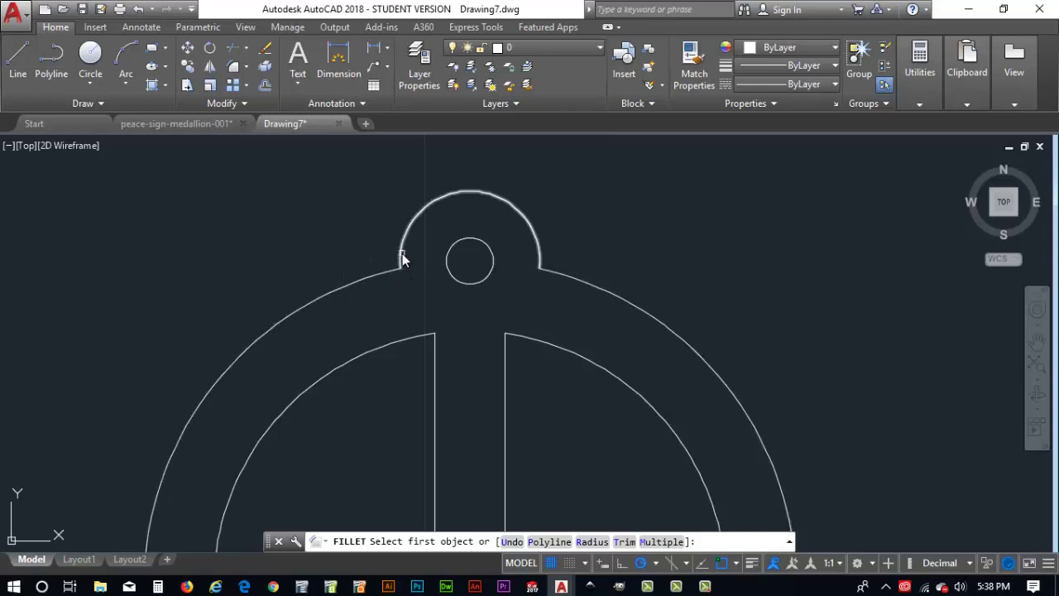
click(587, 541)
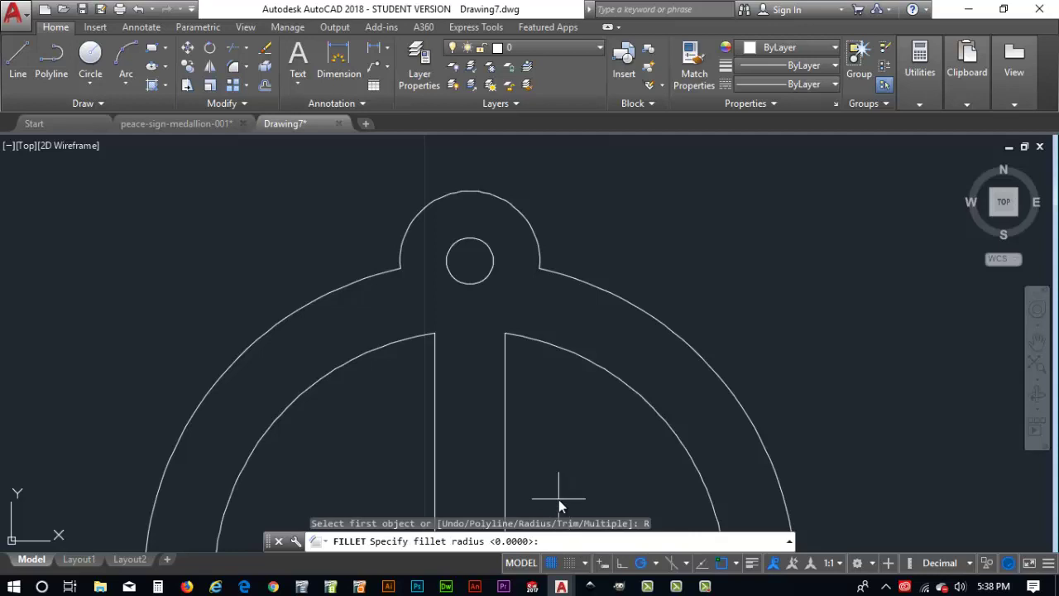
text(.0625)
key(Return)
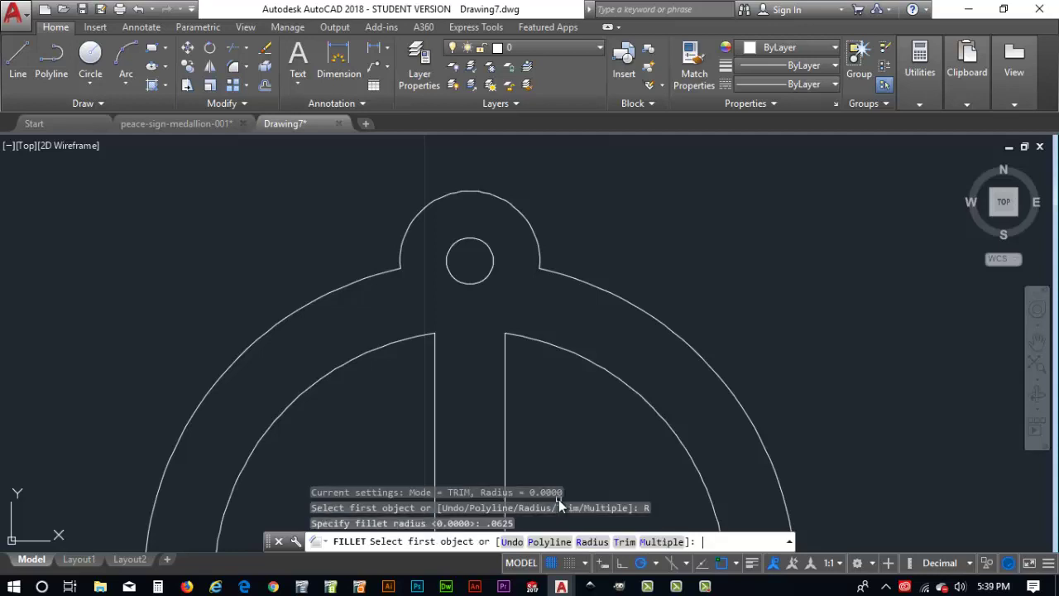
click(395, 270)
click(403, 254)
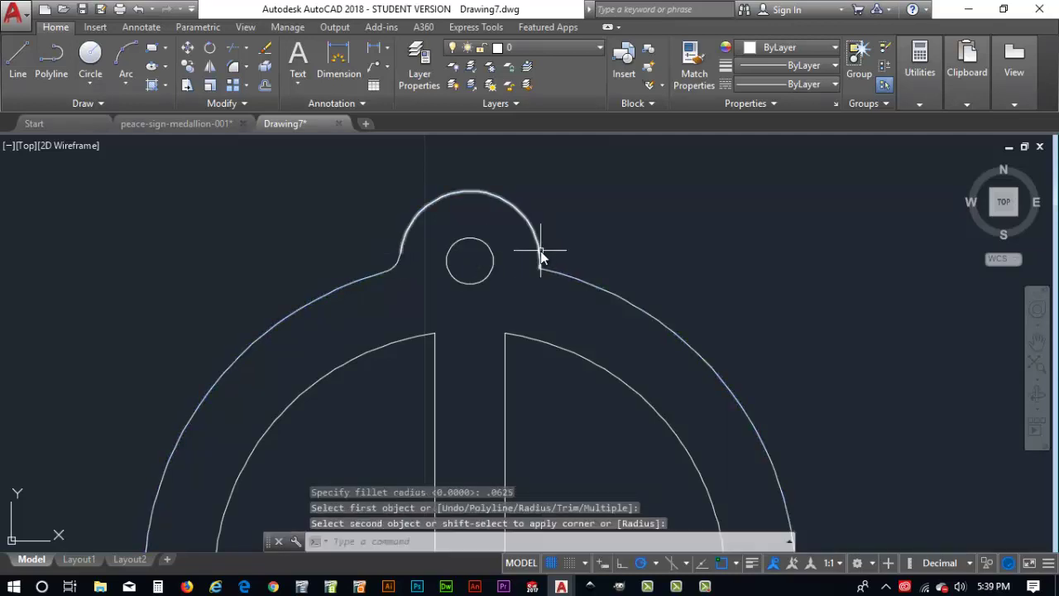
click(540, 256)
click(551, 272)
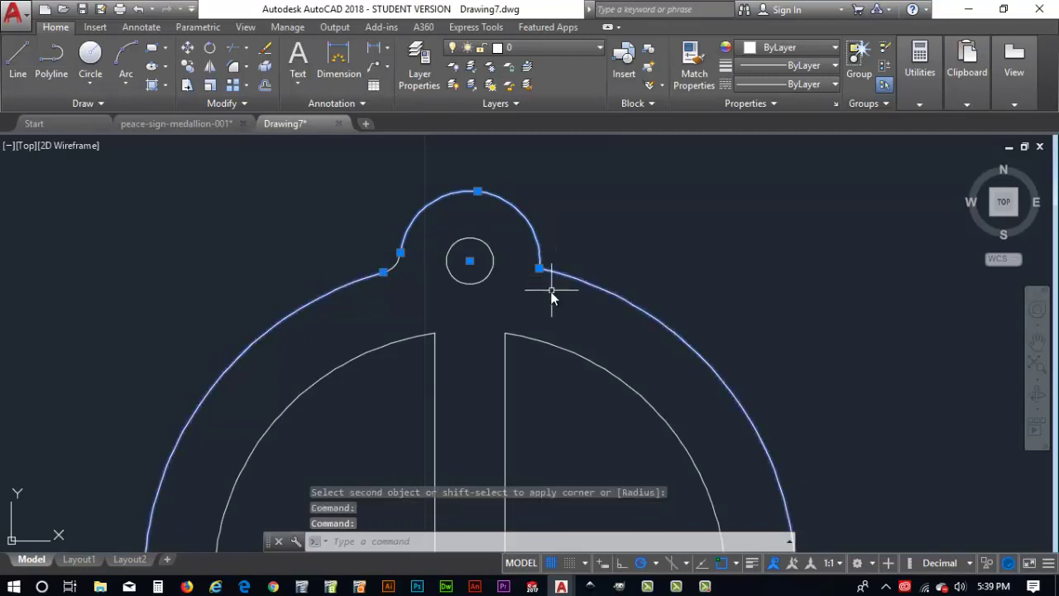
key(Escape)
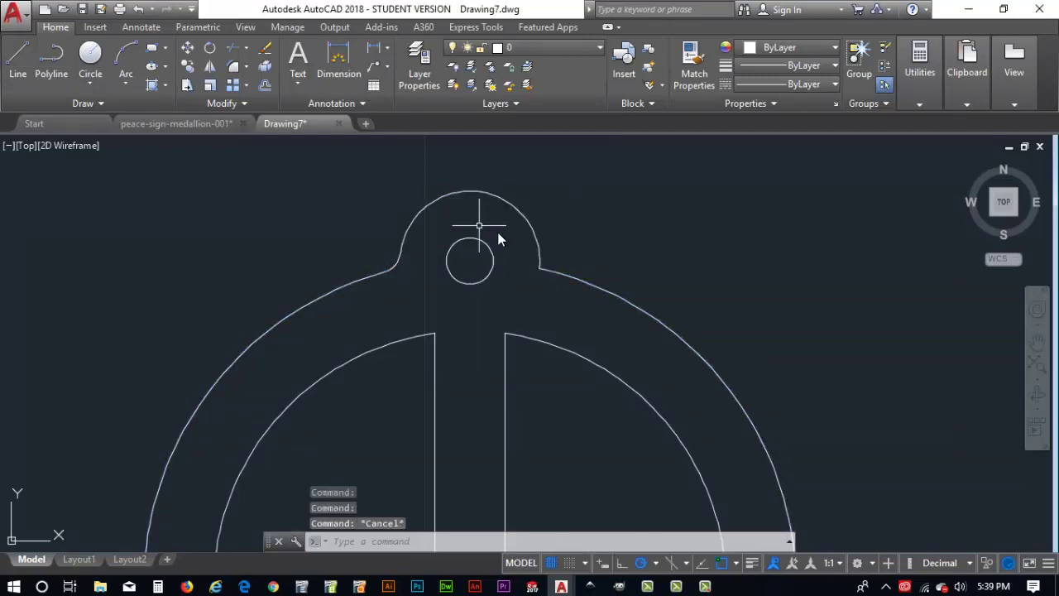
Step: Round the right joint between the tab arc and outer ring with the same 0.0625 fillet
key(Return)
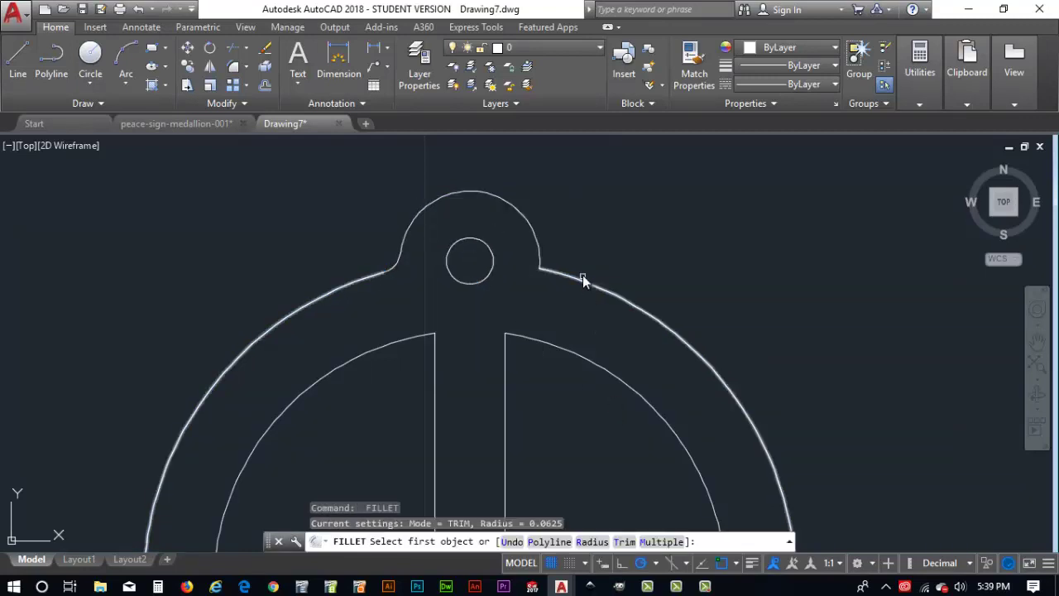
click(592, 541)
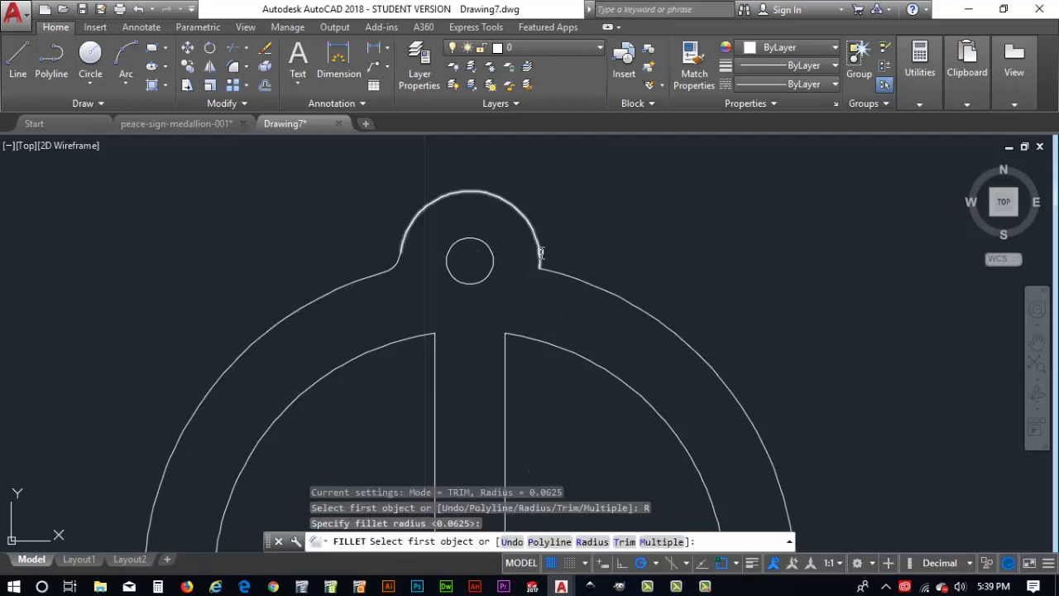
click(541, 253)
click(557, 276)
Step: Zoom out to the whole medallion and bring up the Save Drawing As dialog
scroll(521, 302, down, 5)
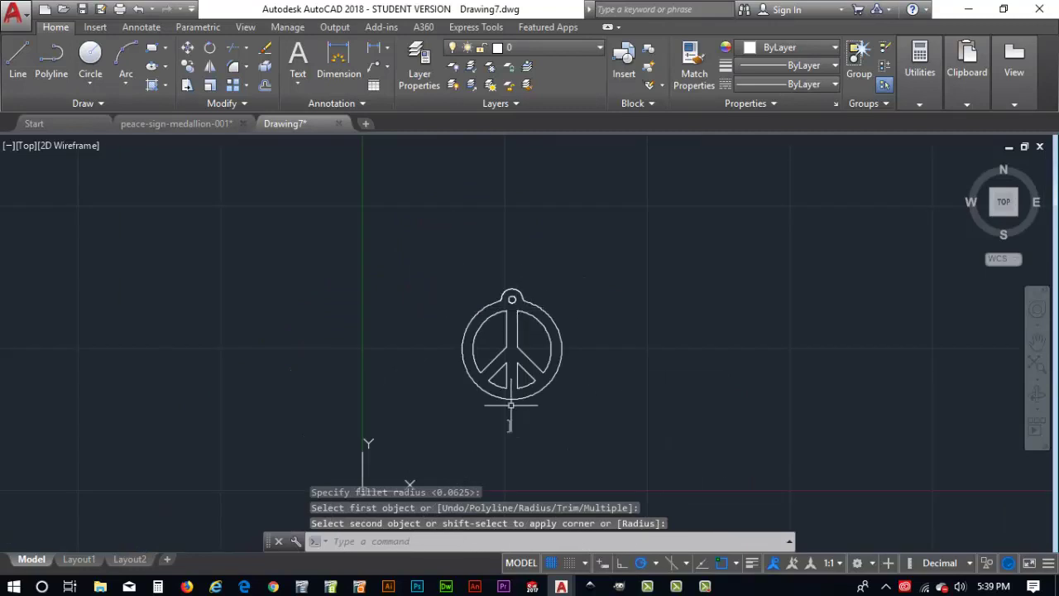
scroll(496, 298, up, 4)
scroll(502, 296, down, 2)
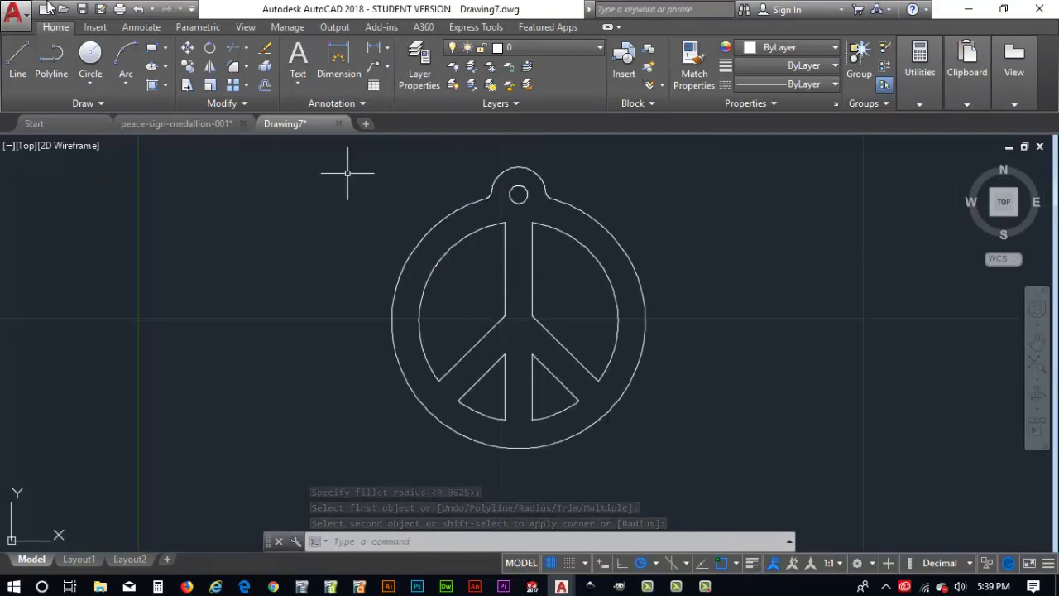
click(83, 8)
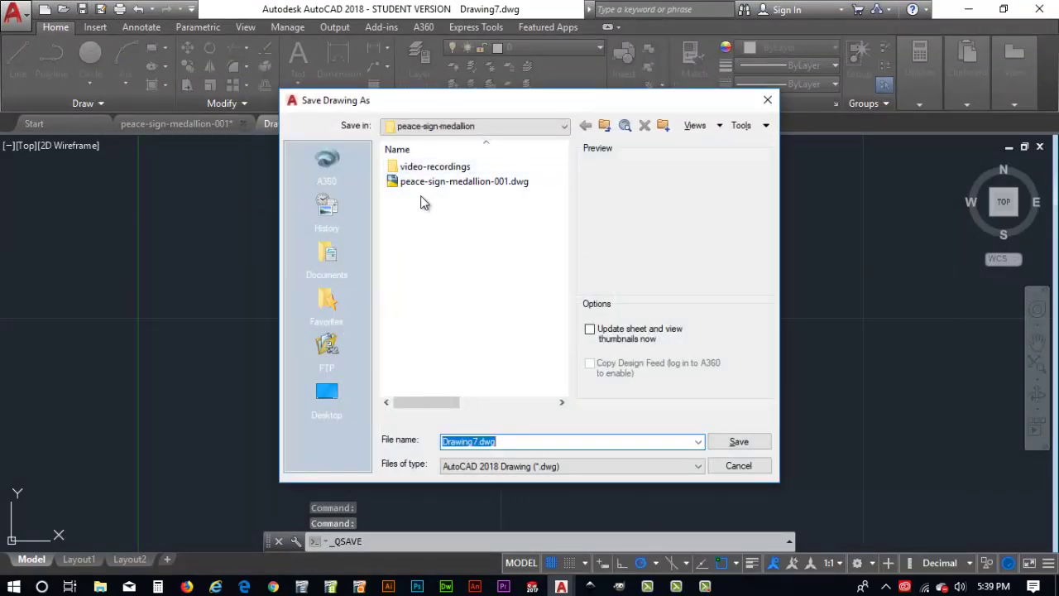
Step: Change the file name from peace-sign-medallion-001.dwg to peace-sign-medallion-002.dwg and save
click(445, 183)
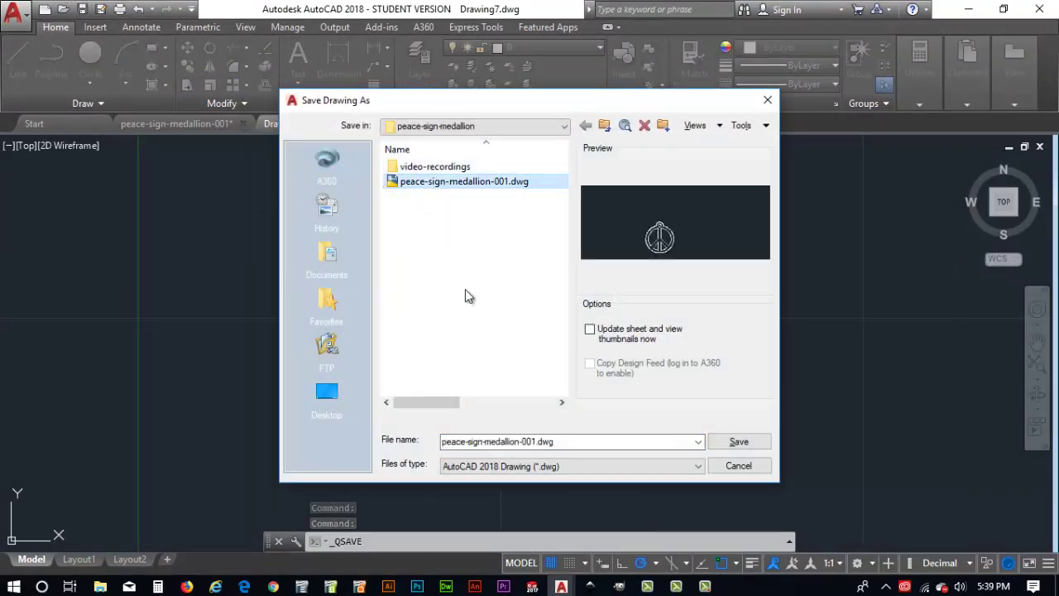
double_click(530, 441)
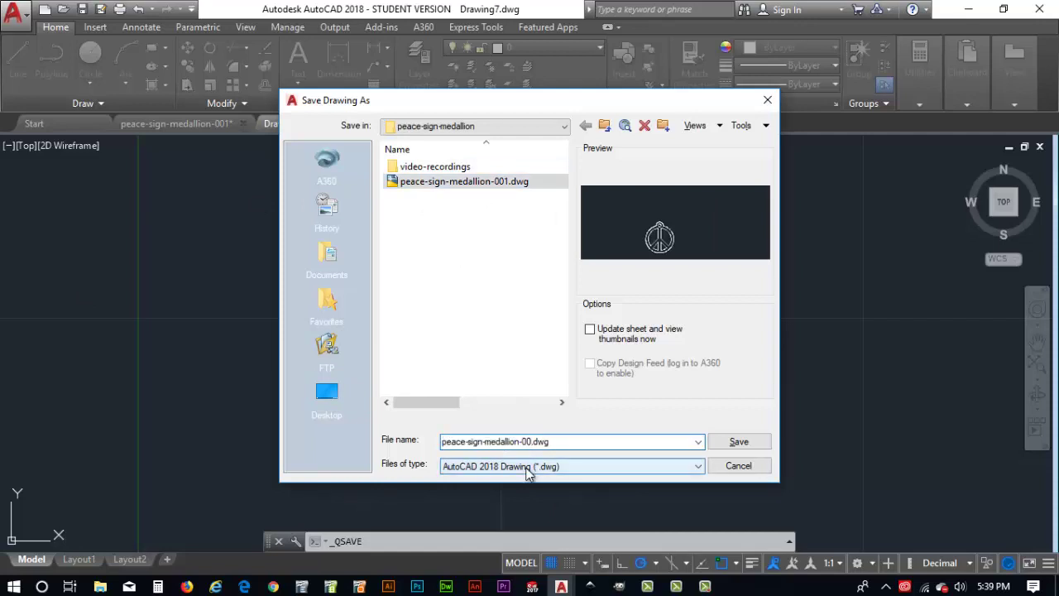
key(Return)
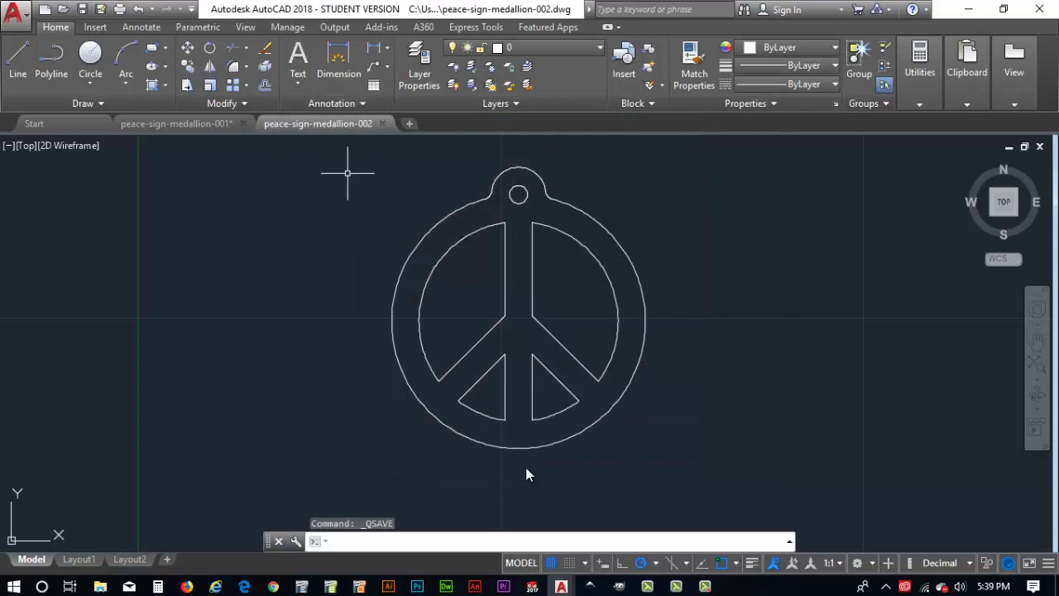